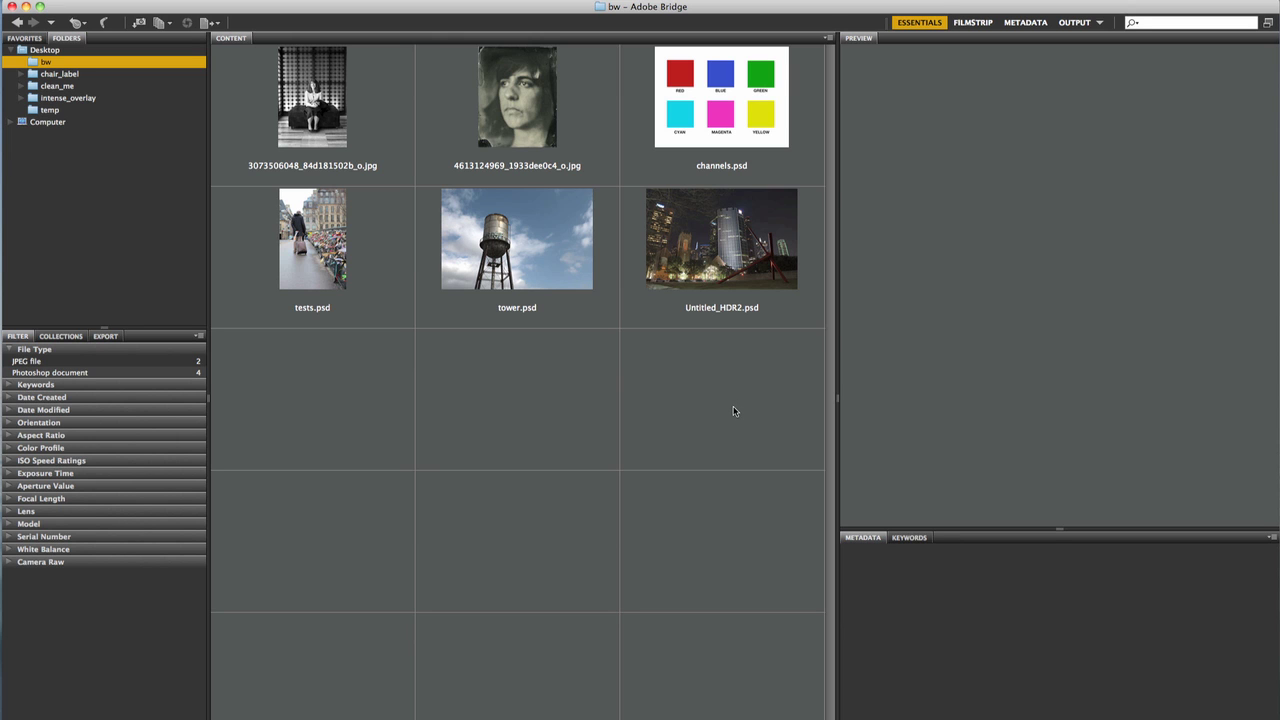
Open channels.psd from Bridge and show it full screen on a plain grey background
{"action": "double_click", "coordinate": [741, 138]}
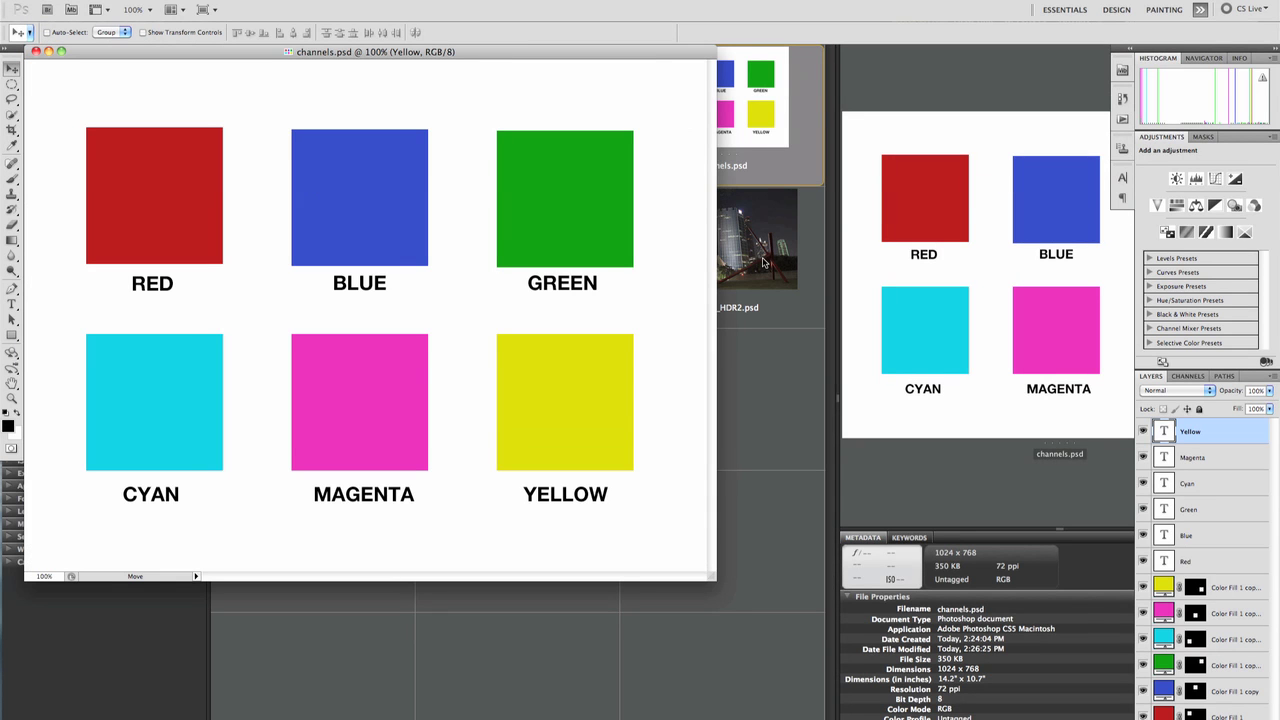
{"action": "key", "text": "f"}
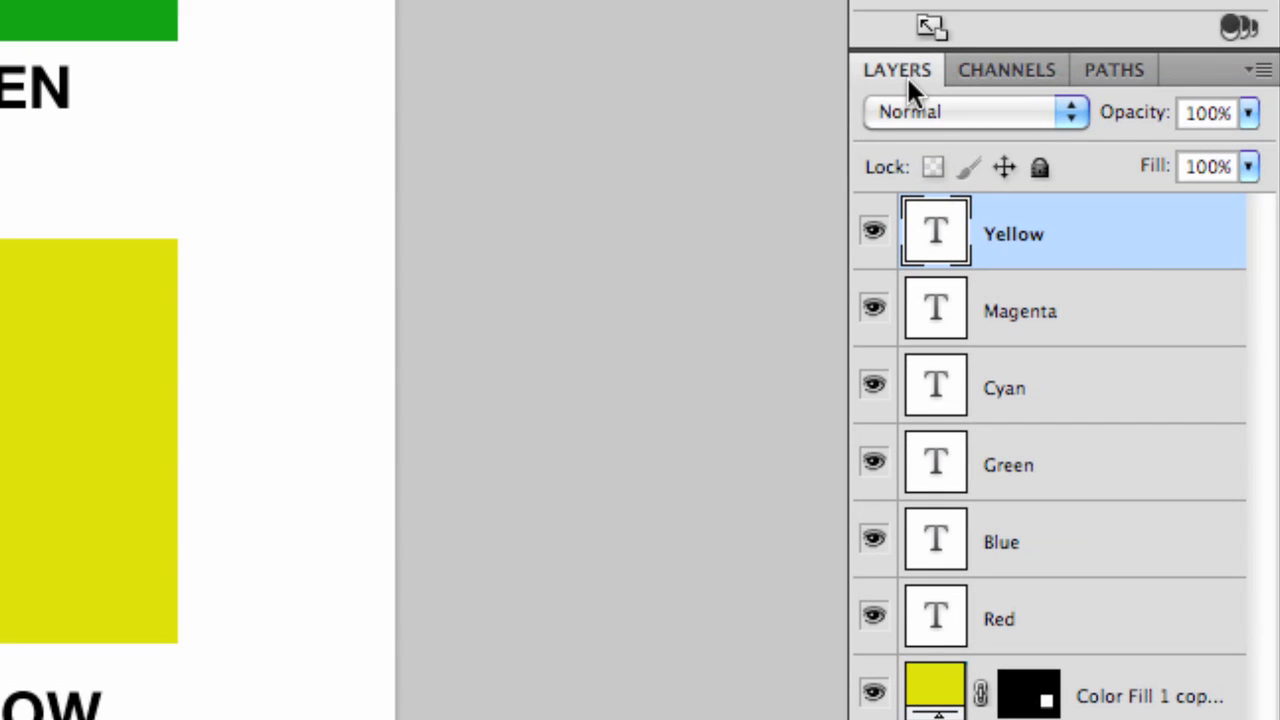
View the Red, Green and Blue channels of the six squares in turn, then return to RGB
{"action": "left_click", "coordinate": [1017, 69]}
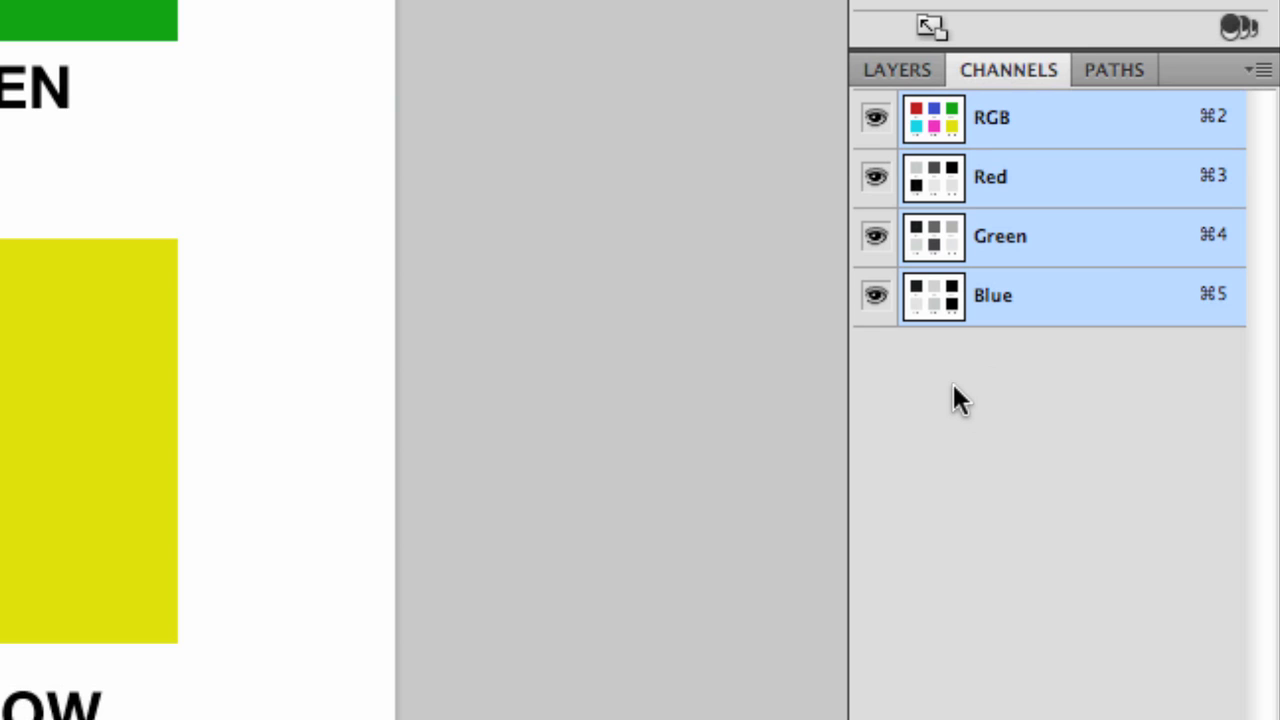
{"action": "left_click", "coordinate": [1057, 190]}
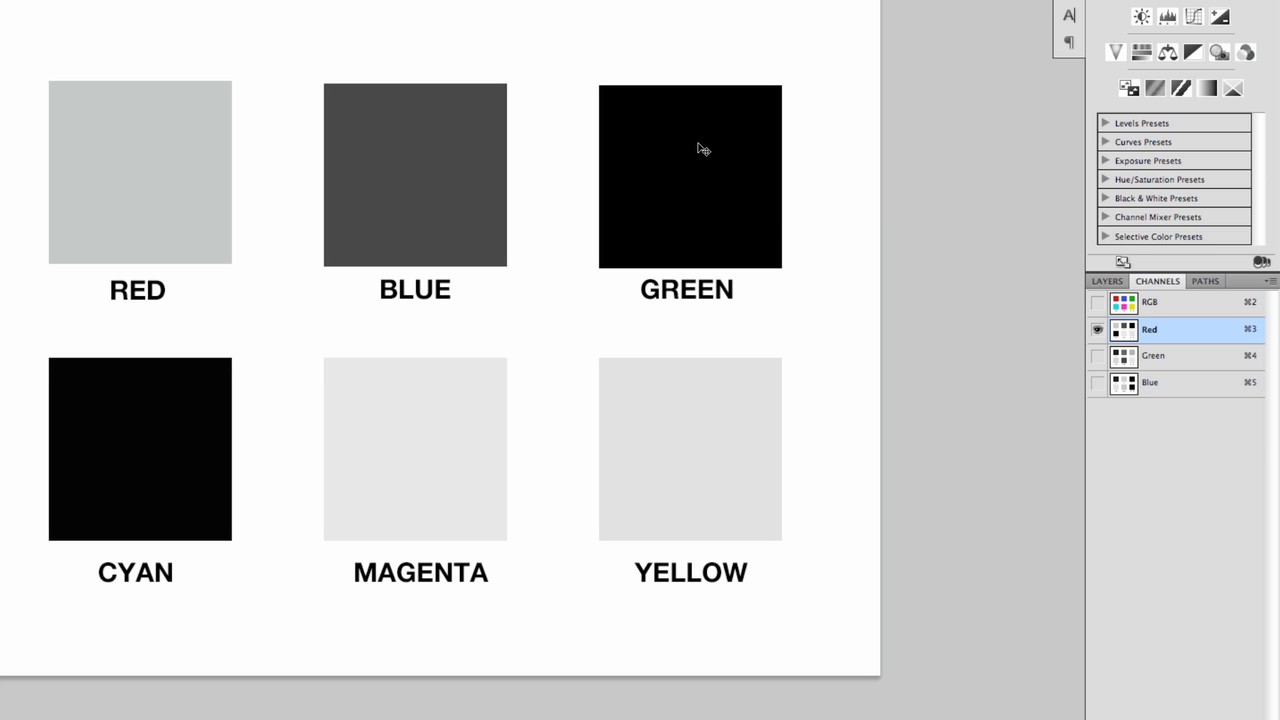
{"action": "left_click", "coordinate": [1177, 360]}
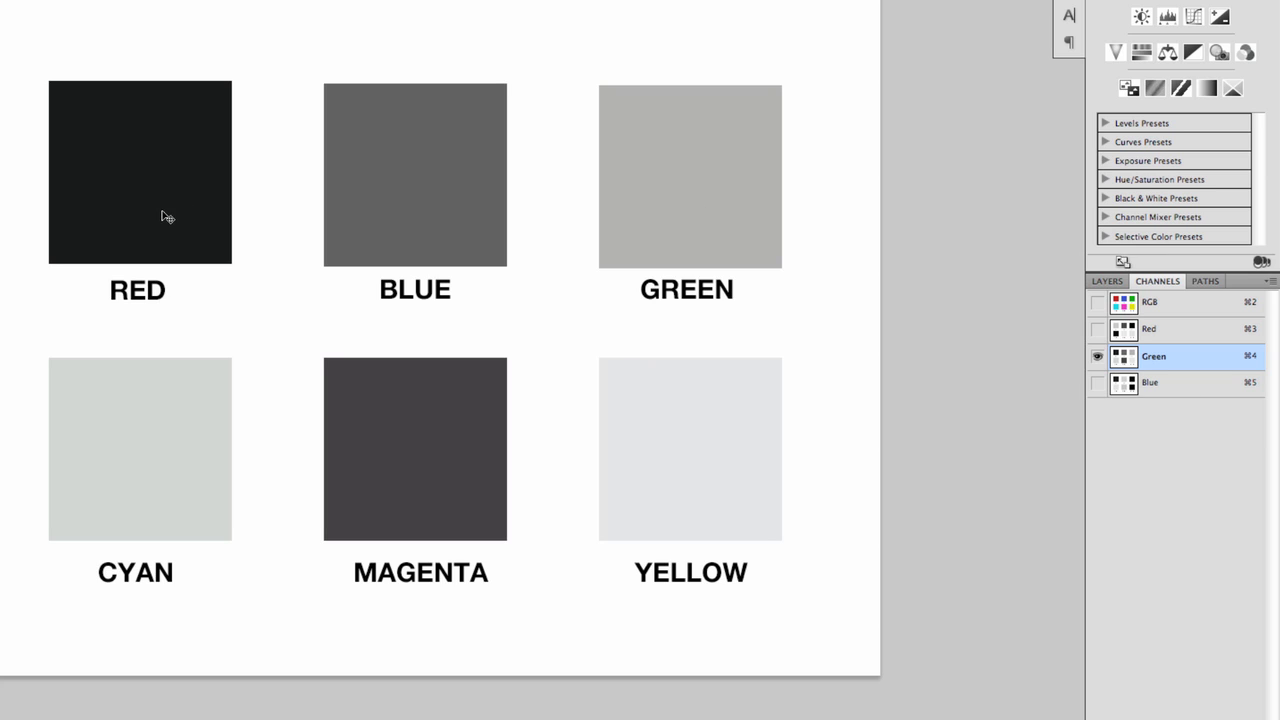
{"action": "left_click", "coordinate": [1177, 390]}
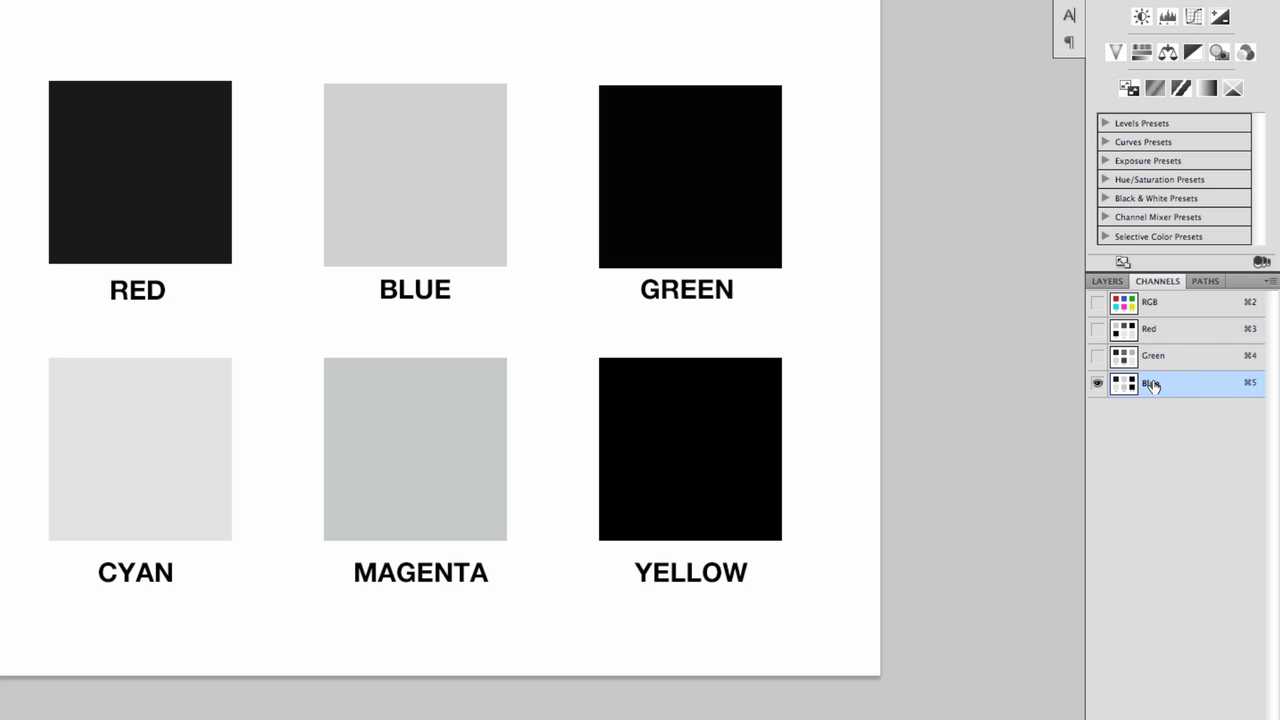
{"action": "left_click", "coordinate": [1152, 303]}
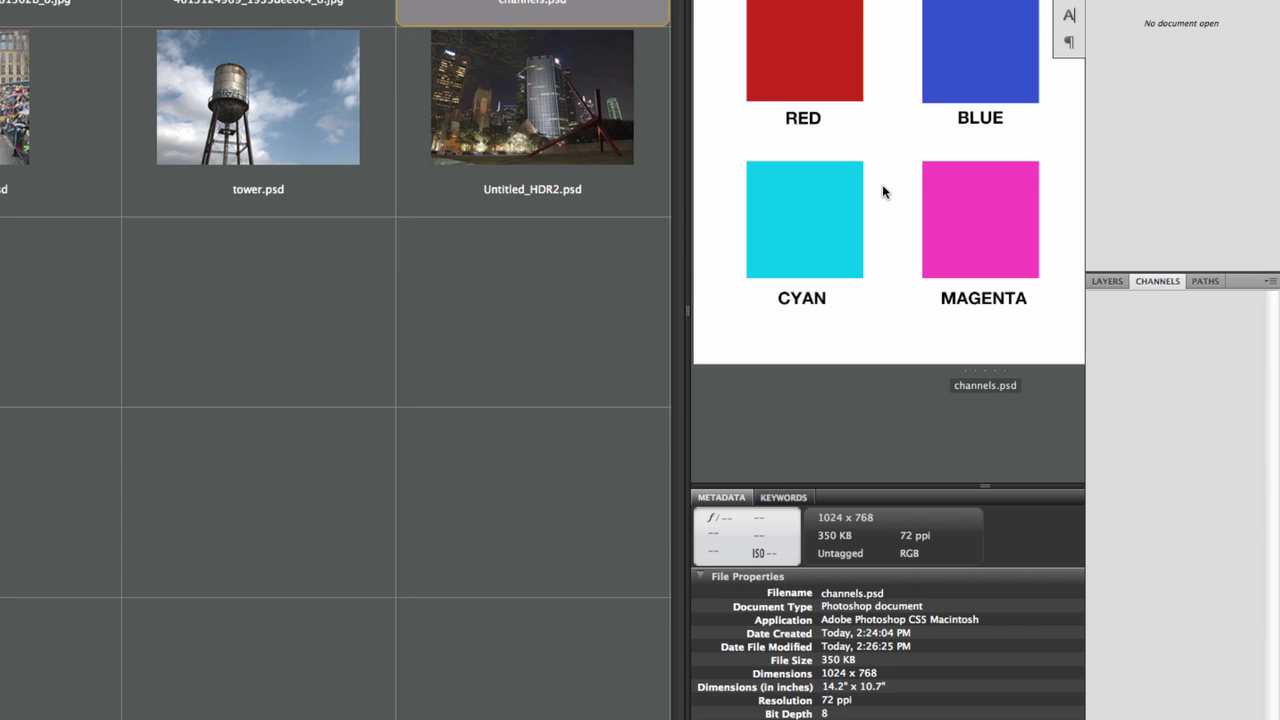
Open Untitled_HDR2.psd full screen and view its Red, Green and Blue channels, then RGB
{"action": "double_click", "coordinate": [517, 121]}
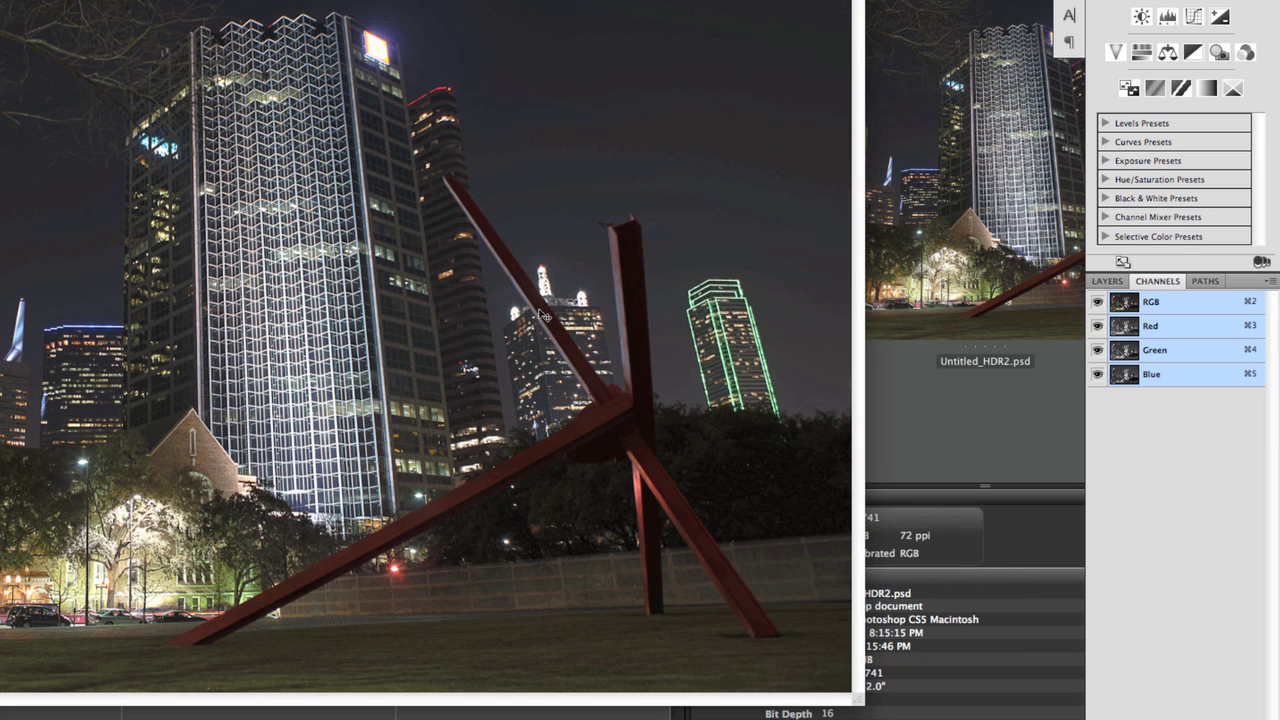
{"action": "key", "text": "f"}
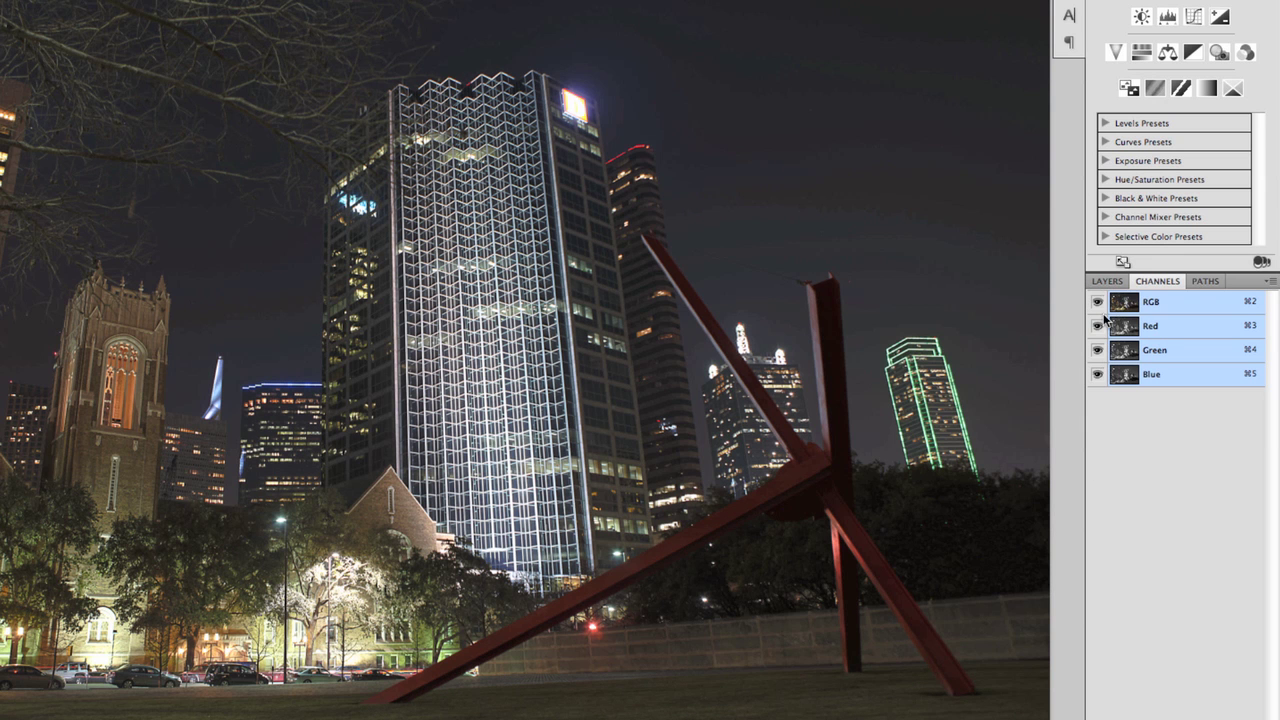
{"action": "left_click", "coordinate": [1158, 327]}
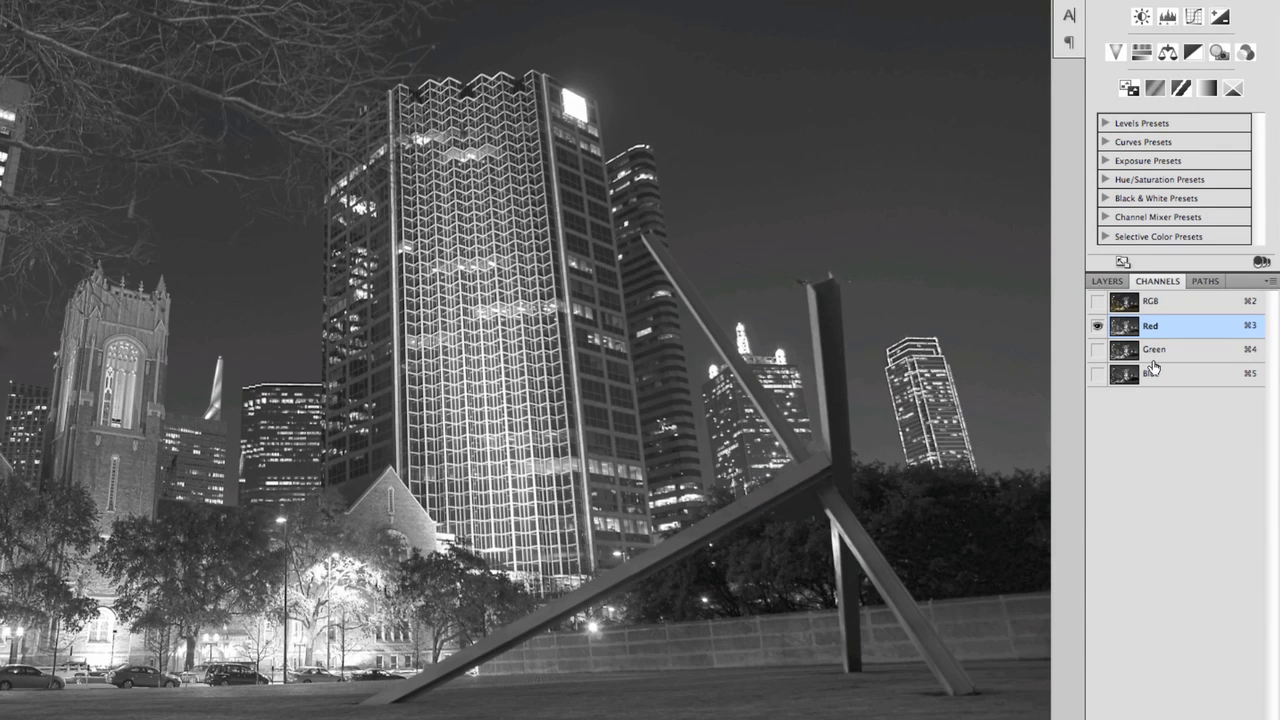
{"action": "left_click", "coordinate": [1169, 355]}
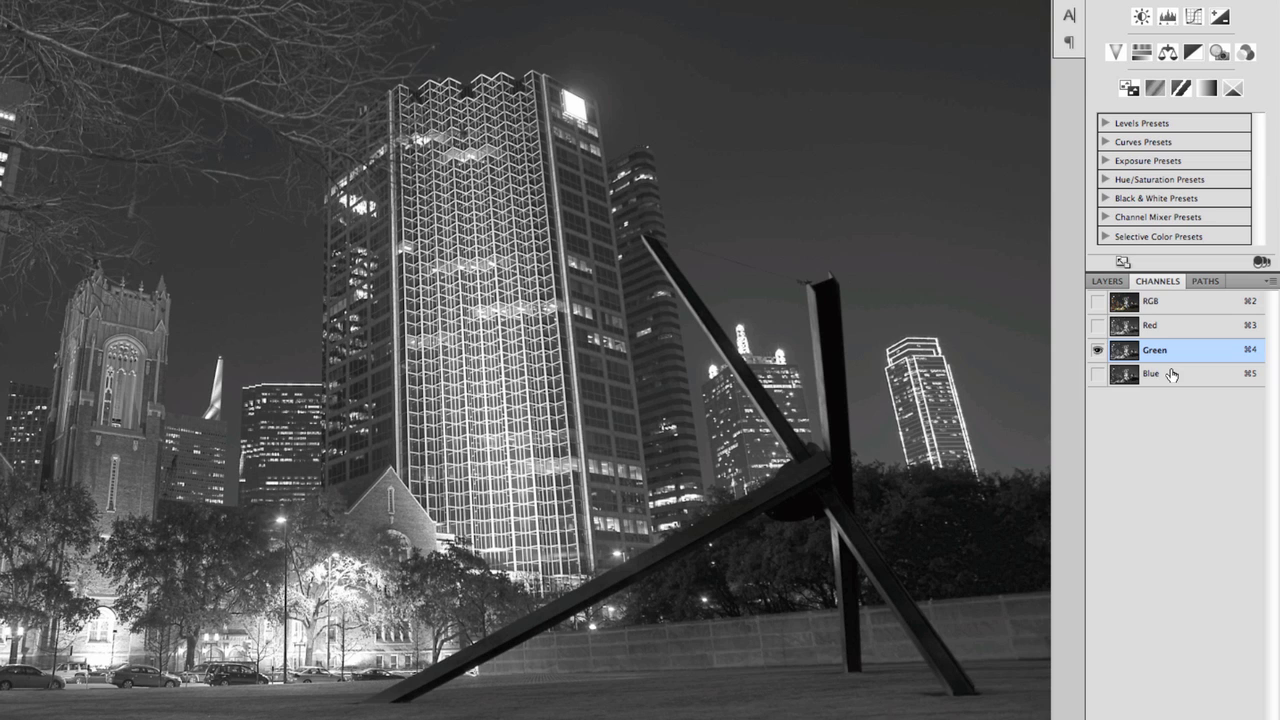
{"action": "left_click", "coordinate": [1166, 379]}
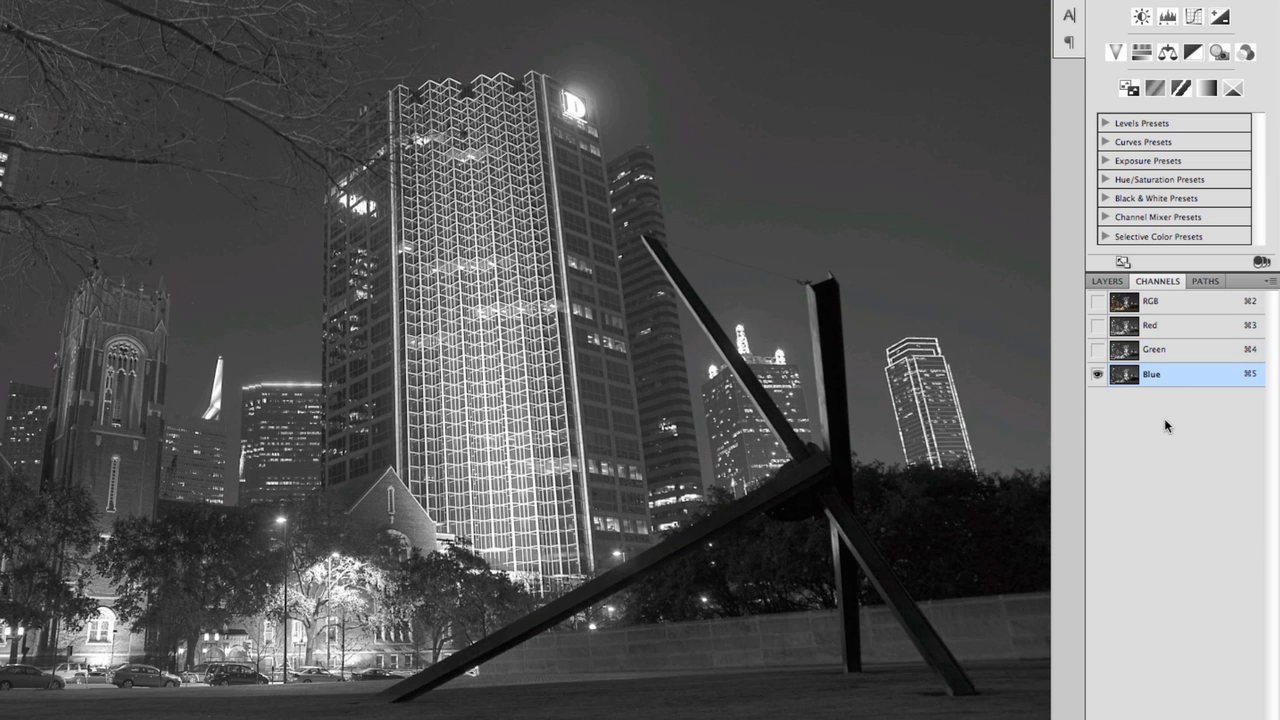
{"action": "left_click", "coordinate": [1127, 306]}
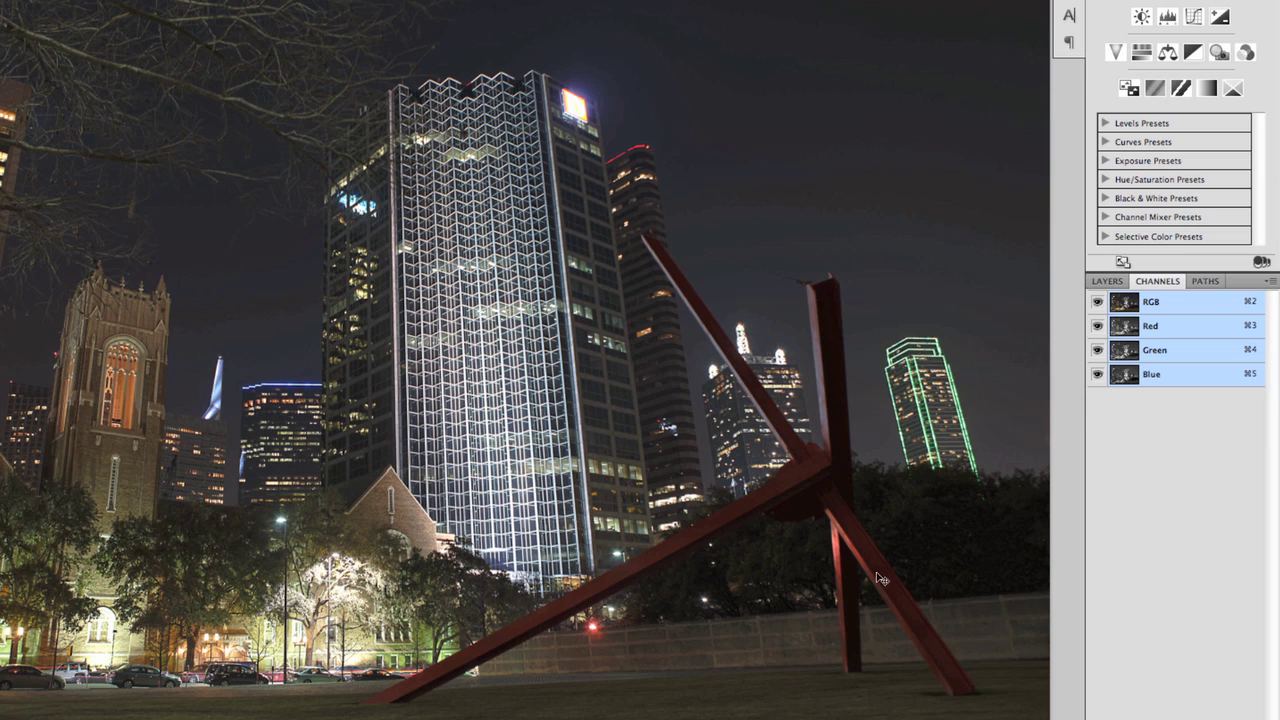
View the skyline's Blue then Red channel, return to RGB, and show the Layers panel
{"action": "left_click", "coordinate": [1120, 376]}
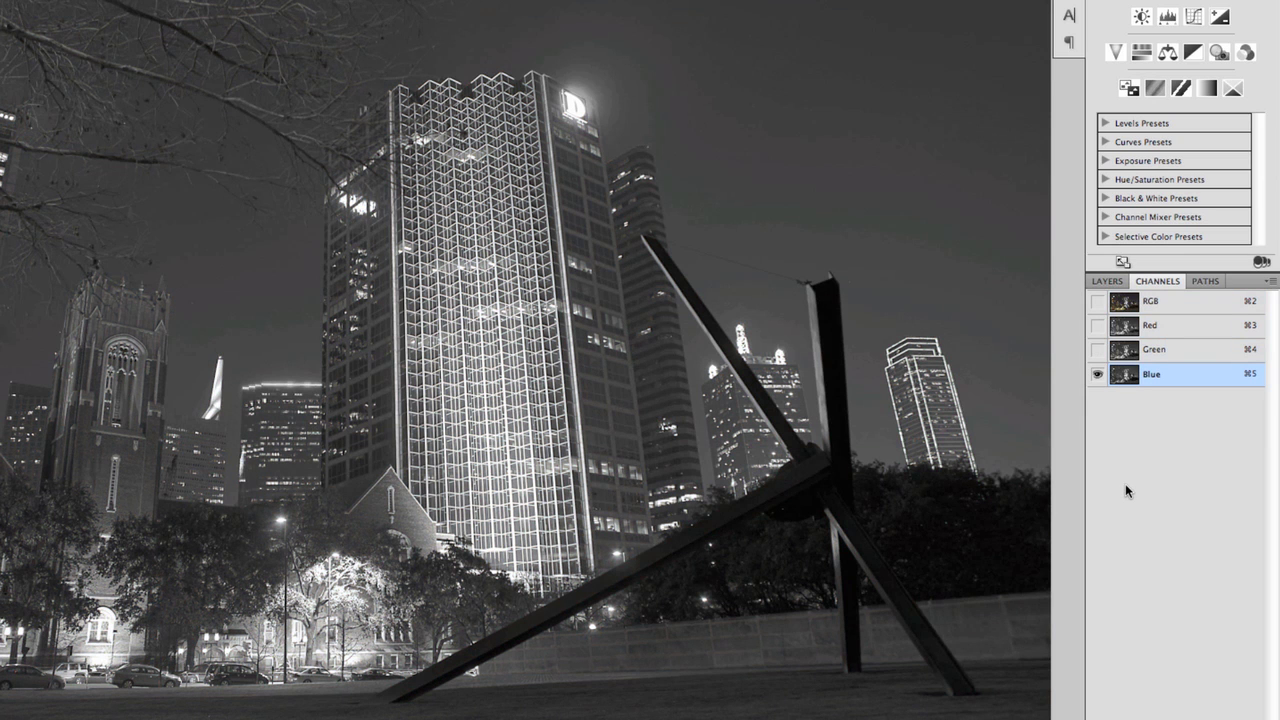
{"action": "left_click", "coordinate": [1124, 330]}
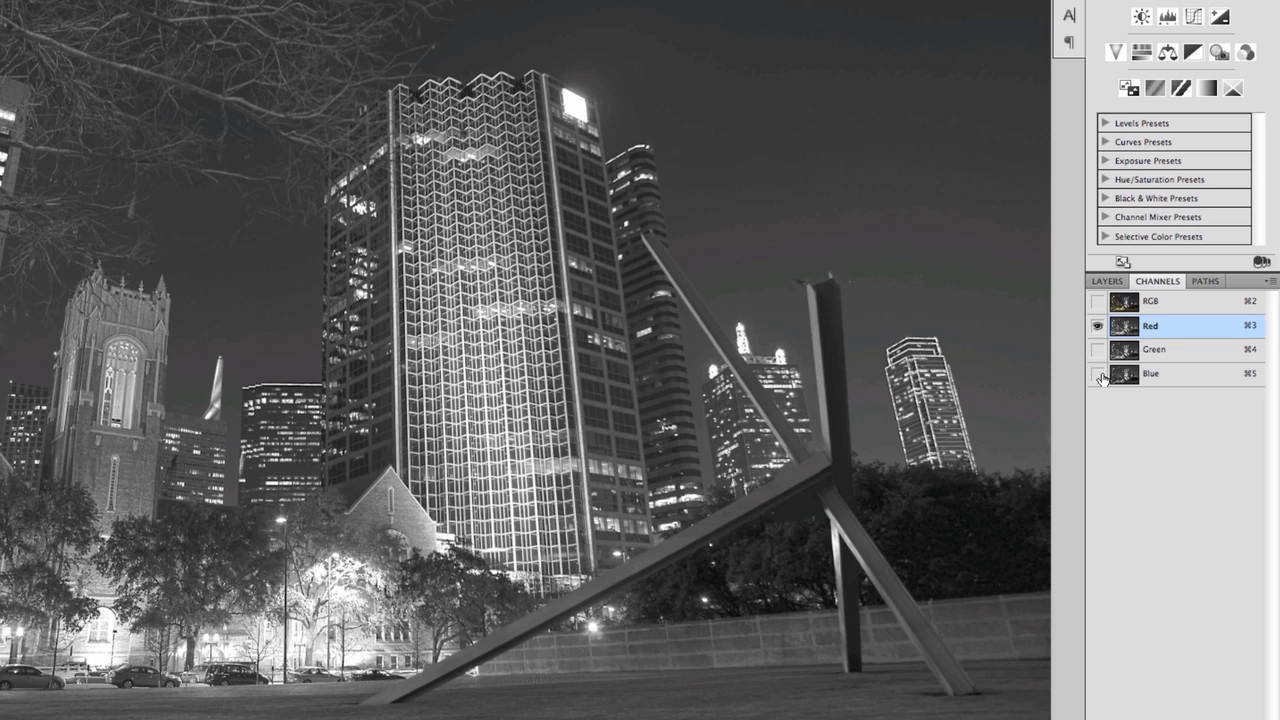
{"action": "left_click", "coordinate": [1121, 310]}
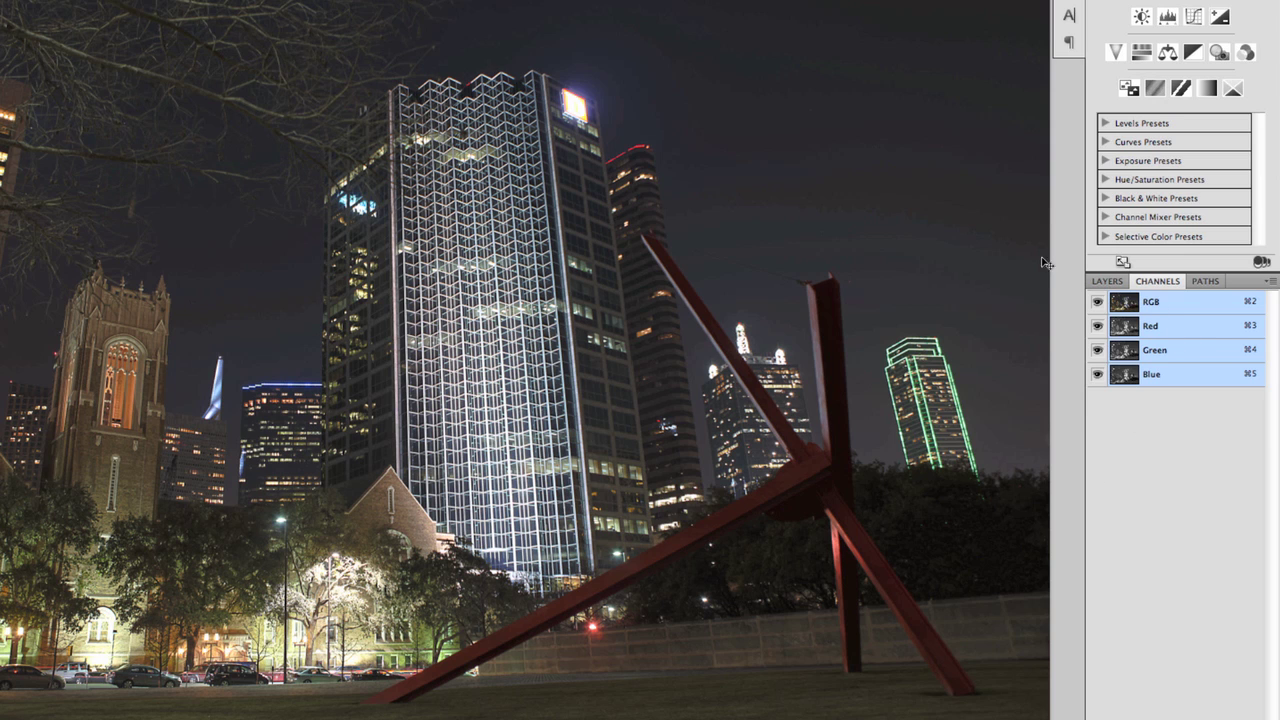
{"action": "left_click", "coordinate": [1107, 281]}
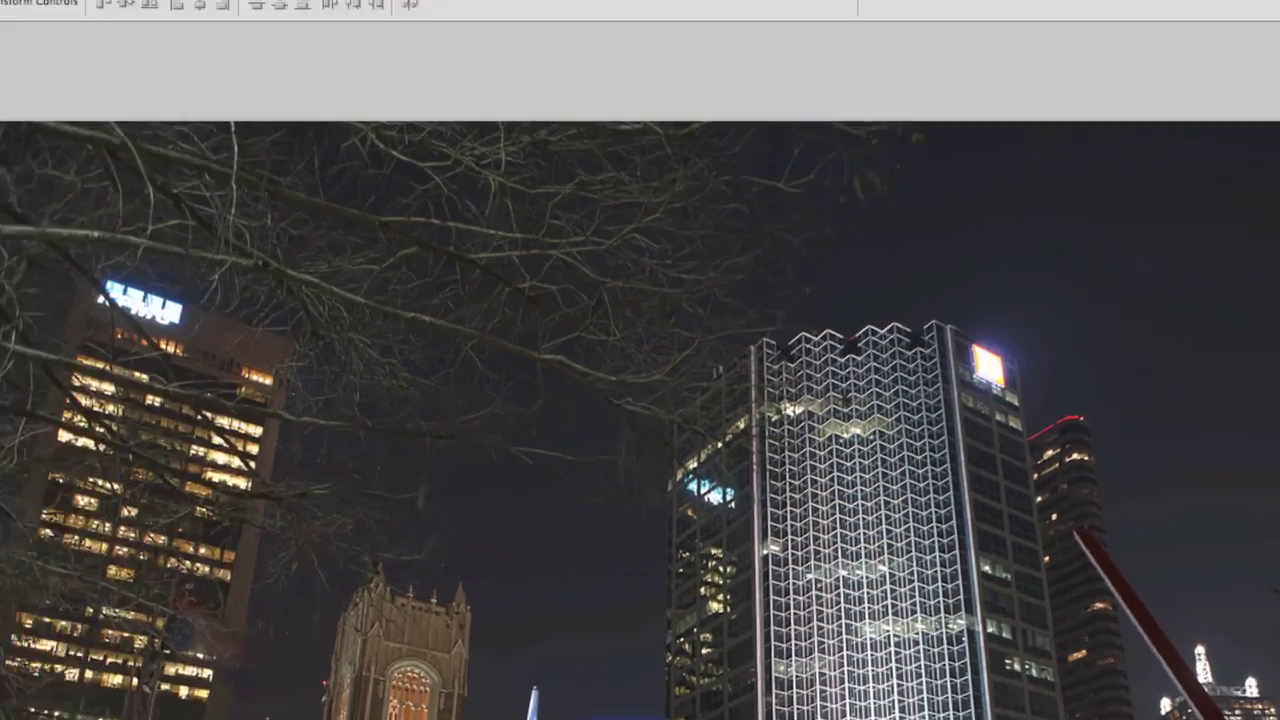
{"action": "left_click", "coordinate": [36, 6]}
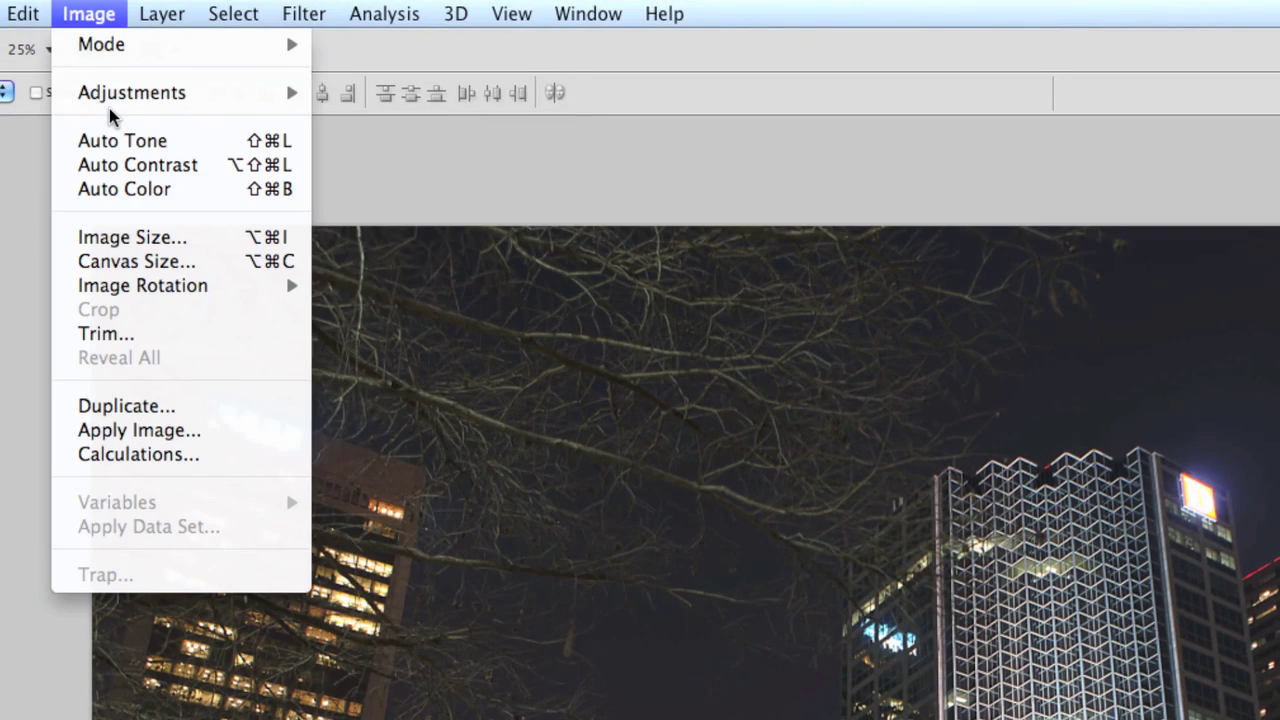
{"action": "mouse_move", "coordinate": [115, 105]}
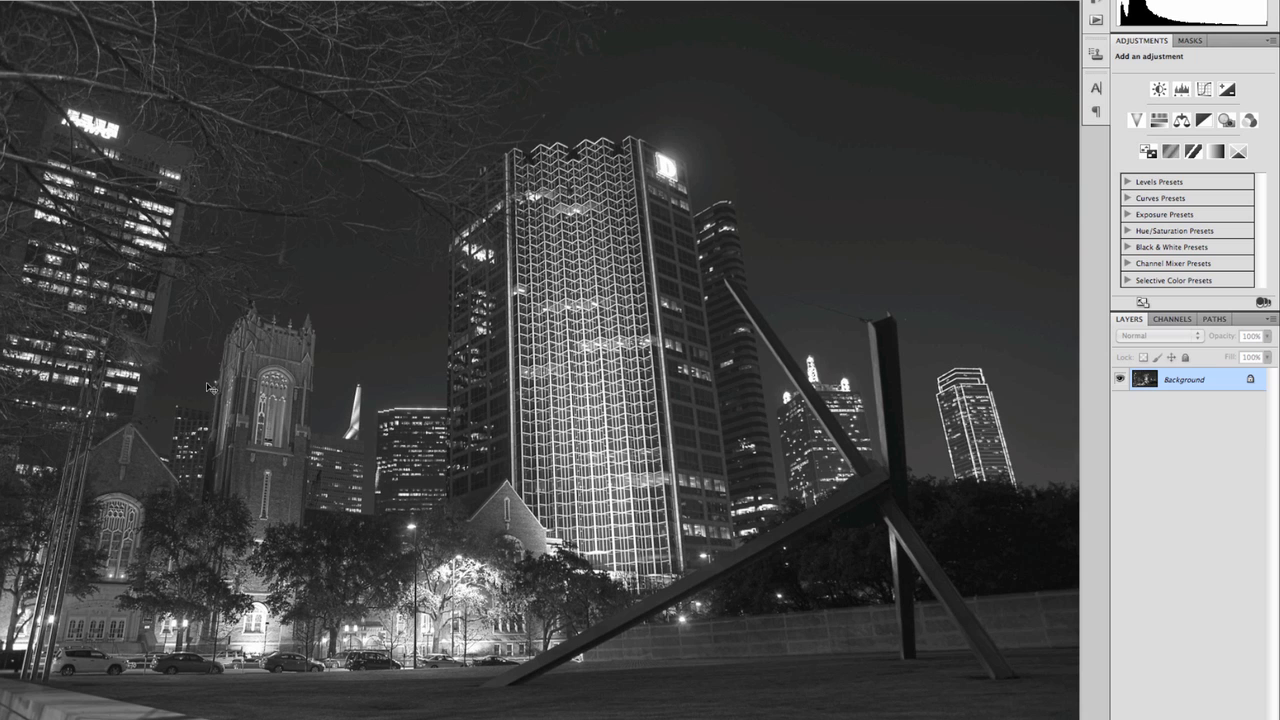
{"action": "key", "text": "ctrl+z"}
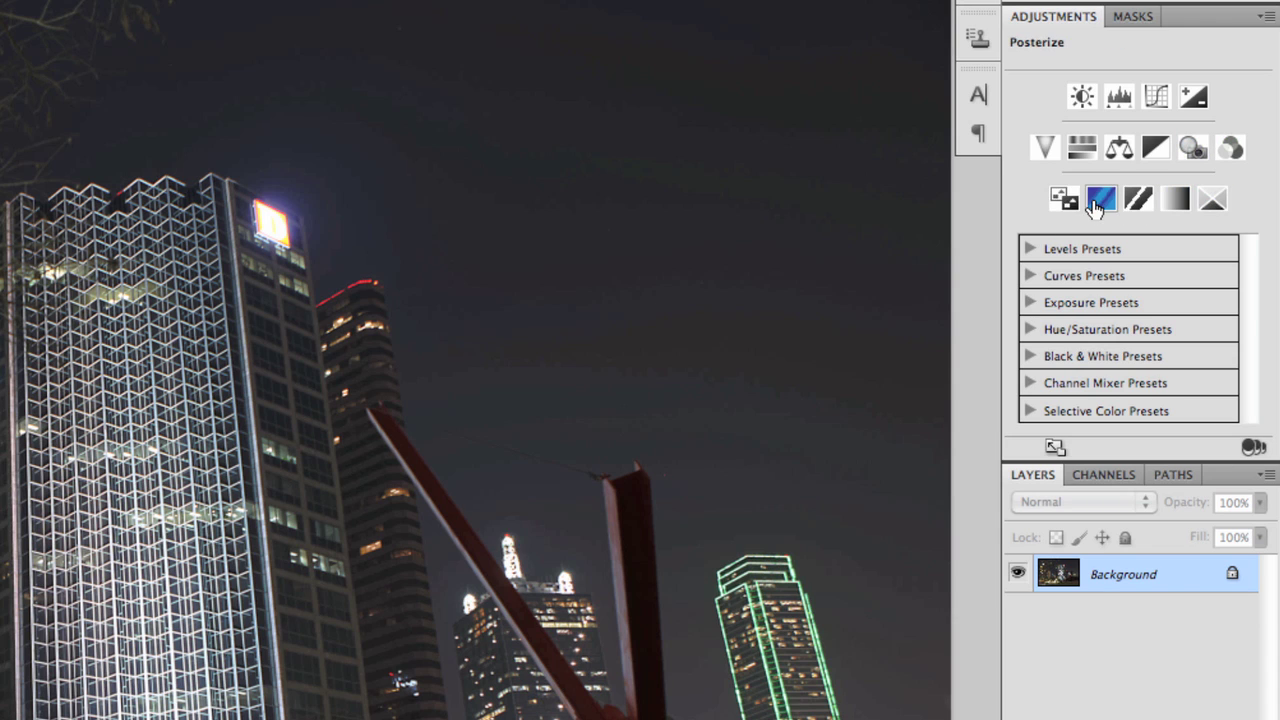
Add Gradient Map 1 to the skyline, toggle its visibility to compare, and leave it hidden
{"action": "left_click", "coordinate": [1177, 201]}
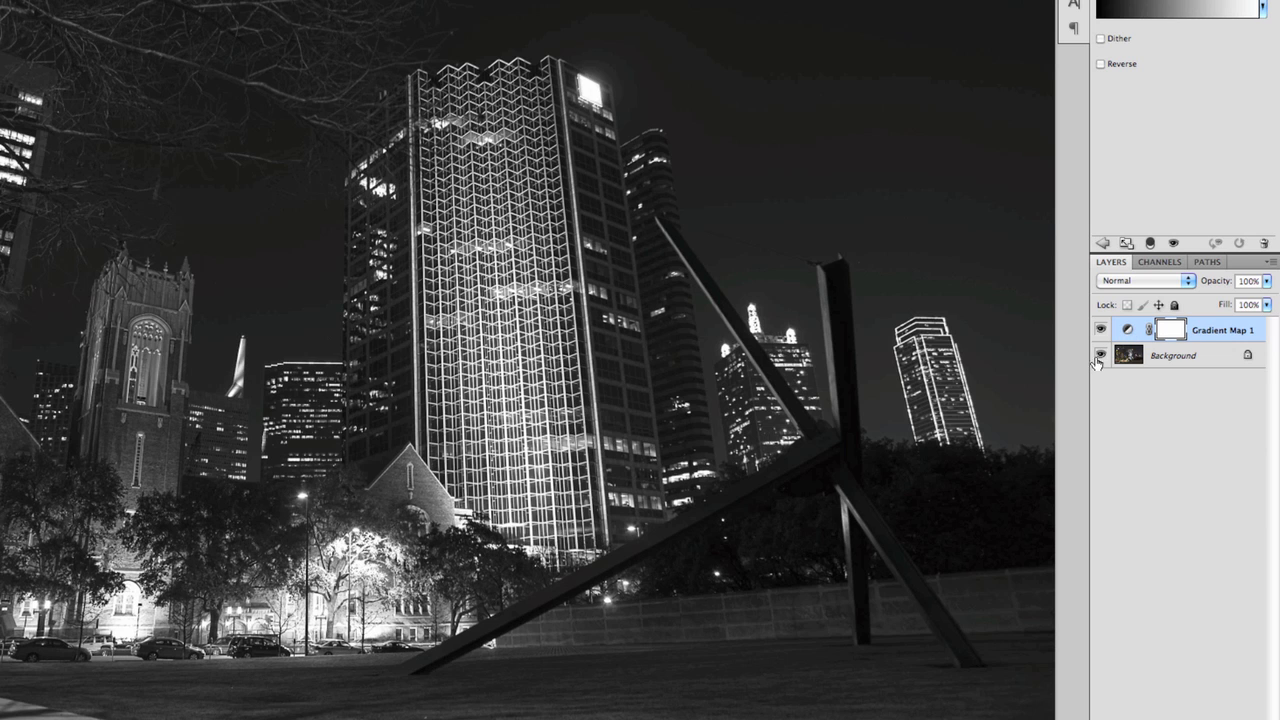
{"action": "left_click", "coordinate": [1101, 331]}
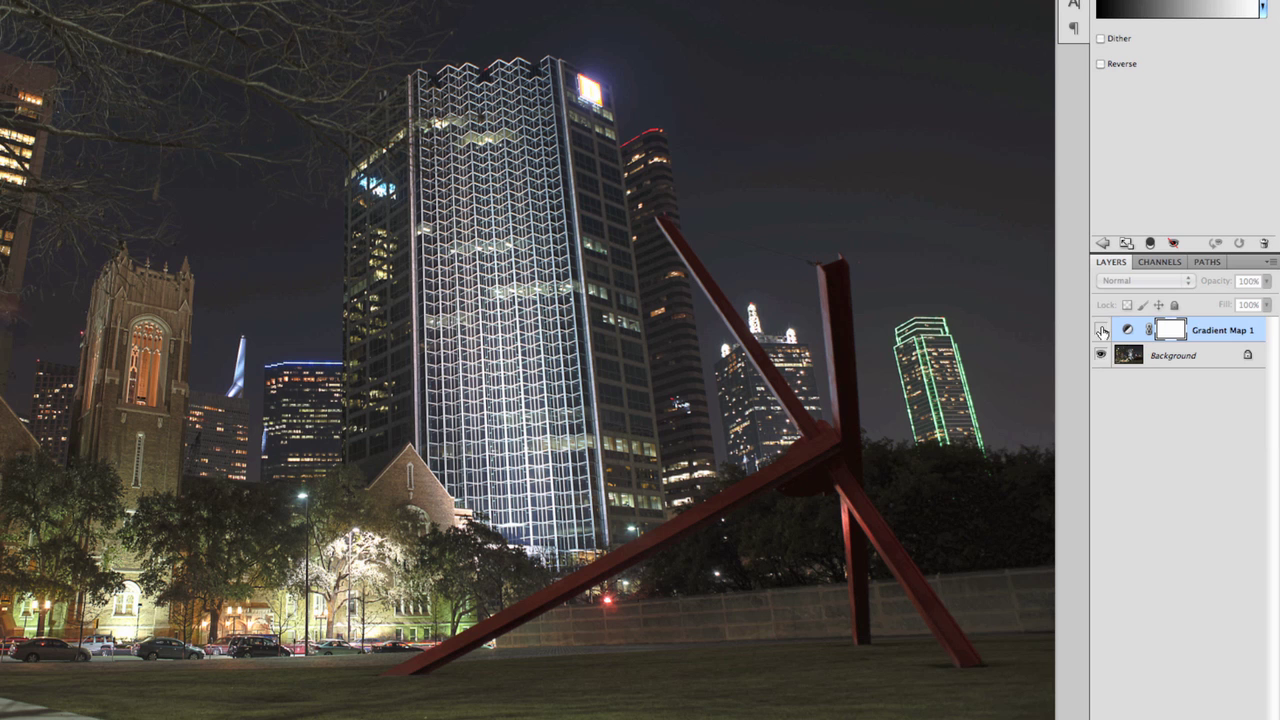
{"action": "left_click", "coordinate": [1101, 332]}
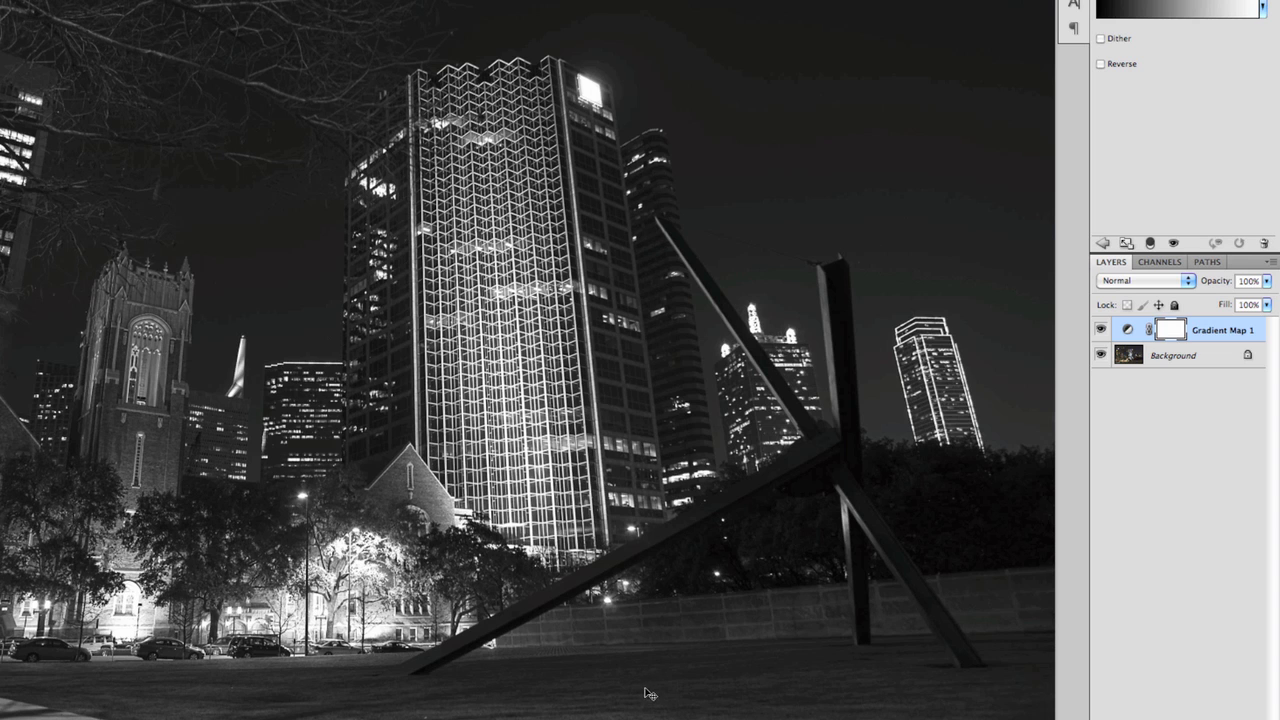
{"action": "left_click", "coordinate": [1101, 331]}
{"action": "left_click", "coordinate": [1150, 430]}
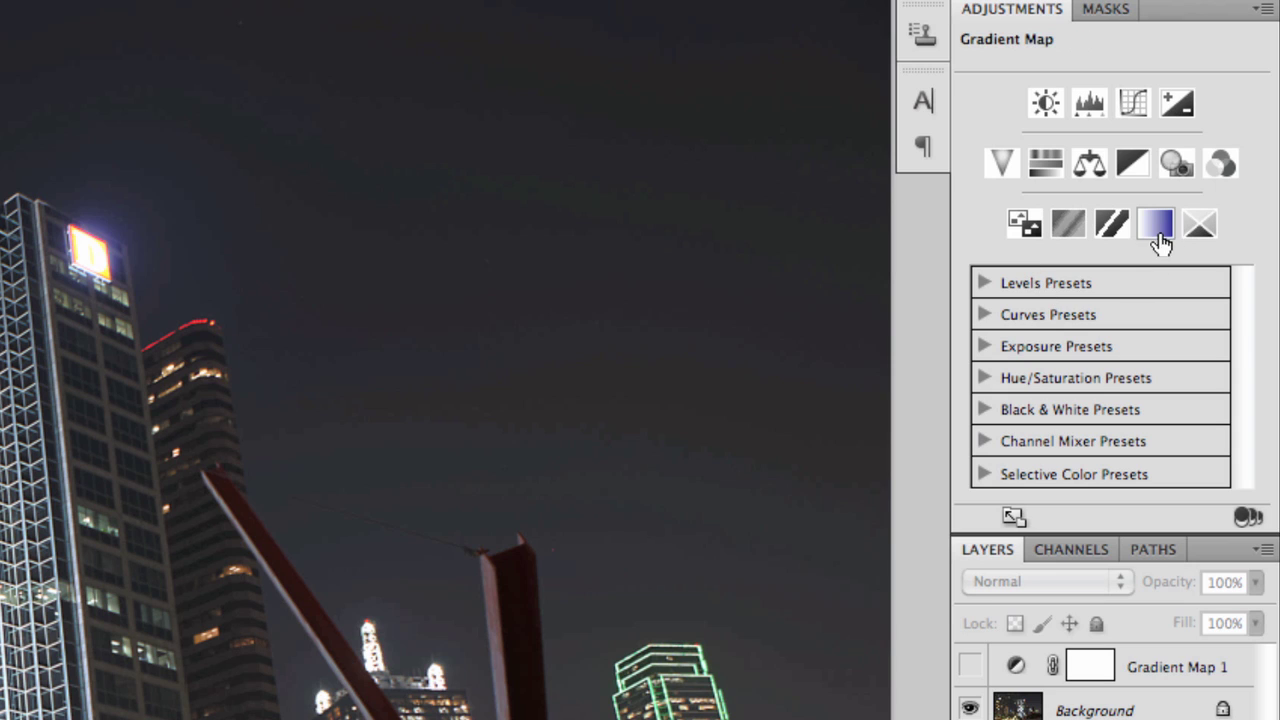
Add a monochrome Channel Mixer layer and tune it to Red +5, Green +64, Blue +41
{"action": "left_click", "coordinate": [1217, 179]}
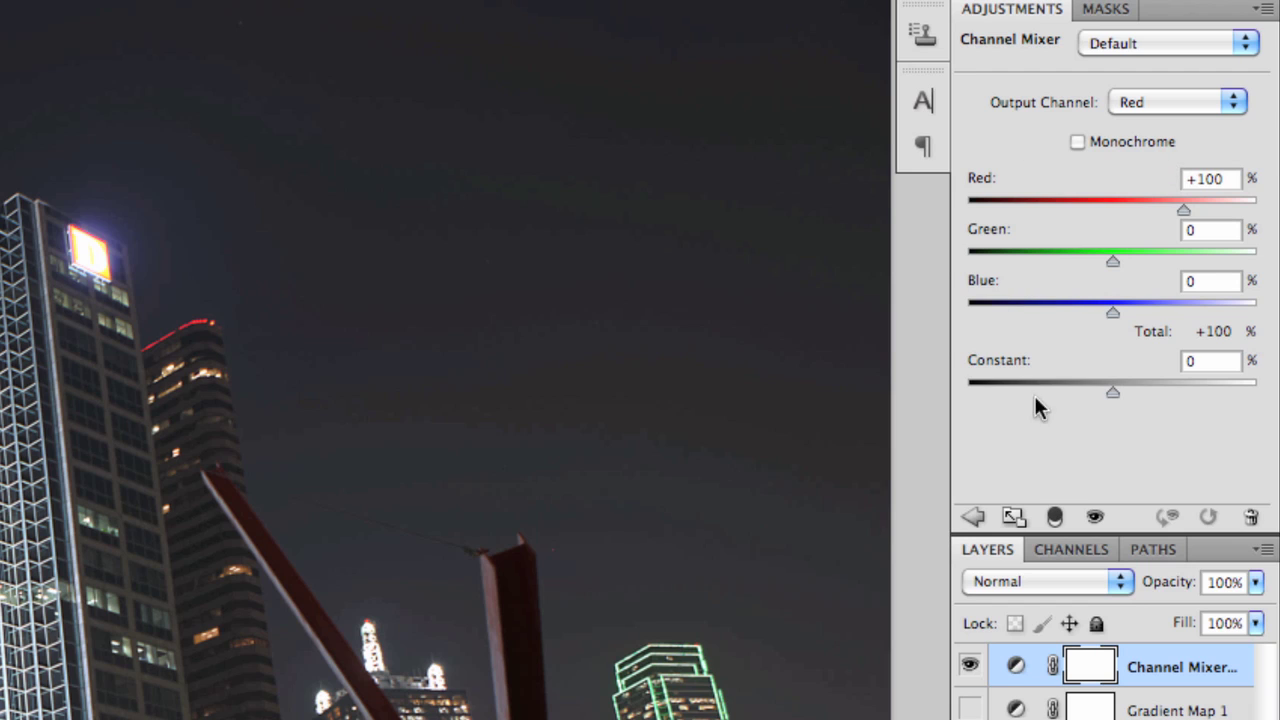
{"action": "left_click", "coordinate": [1077, 142]}
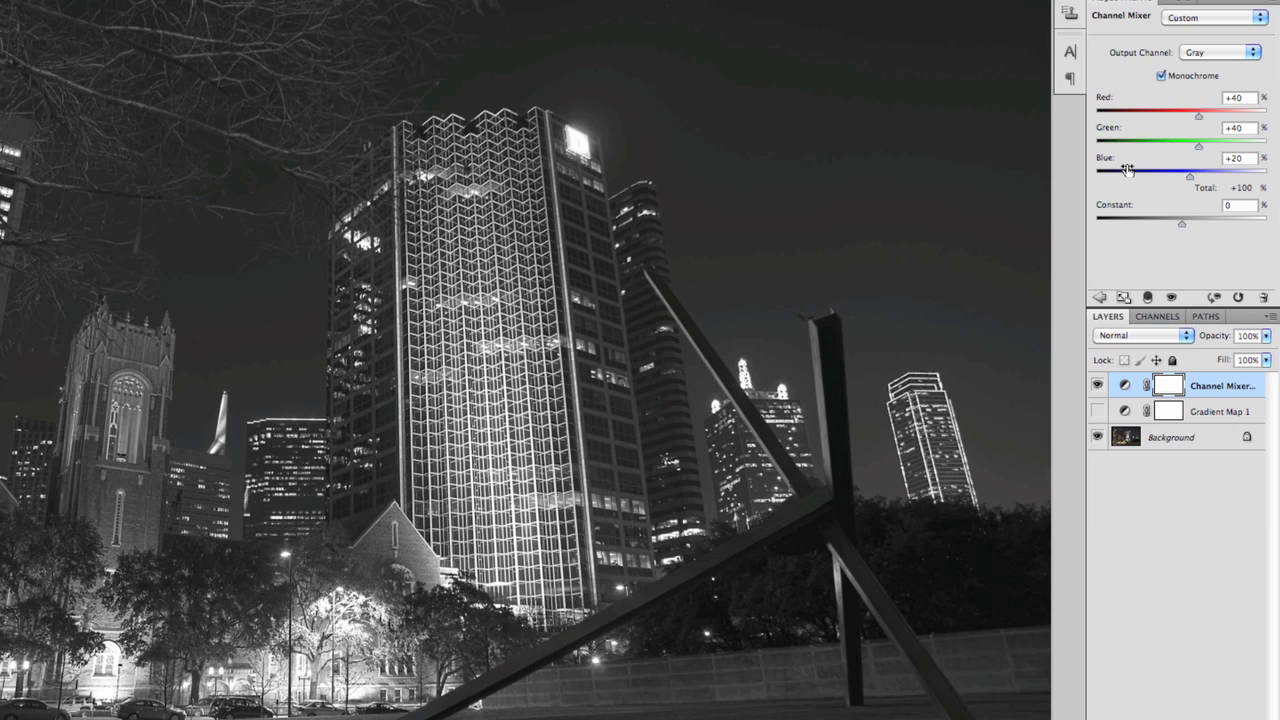
{"action": "left_click_drag", "start_coordinate": [1199, 117], "coordinate": [1228, 118]}
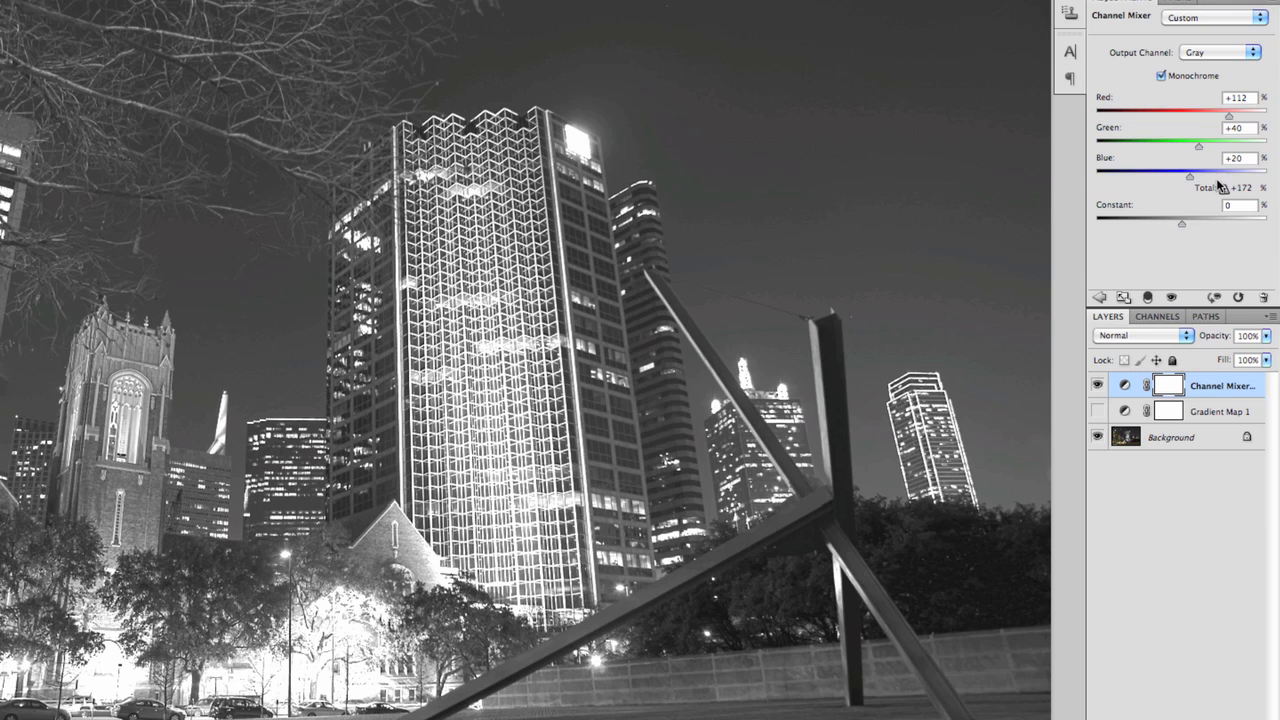
{"action": "mouse_move", "coordinate": [1191, 178]}
{"action": "left_mouse_down"}
{"action": "mouse_move", "coordinate": [1170, 180]}
{"action": "mouse_move", "coordinate": [1198, 146]}
{"action": "mouse_move", "coordinate": [1178, 148]}
{"action": "mouse_move", "coordinate": [1226, 150]}
{"action": "mouse_move", "coordinate": [1199, 180]}
{"action": "left_mouse_up"}
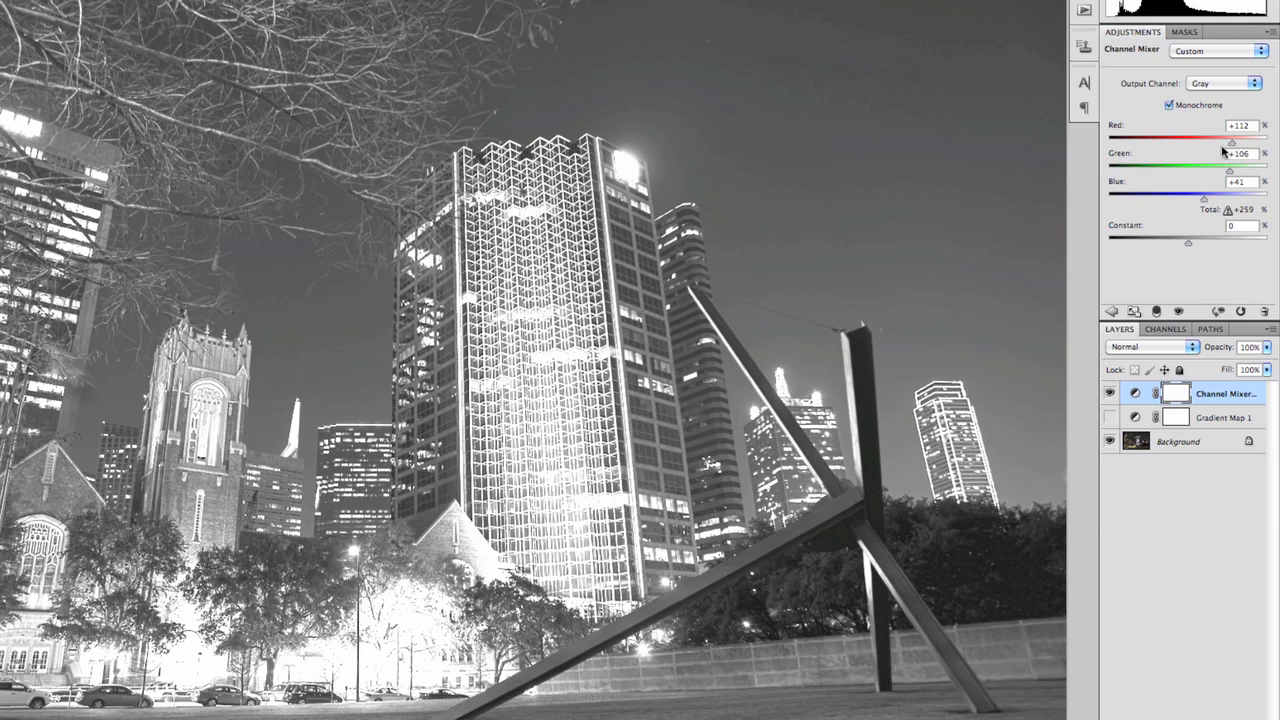
{"action": "left_click_drag", "start_coordinate": [1231, 143], "coordinate": [1189, 144]}
{"action": "left_click_drag", "start_coordinate": [1203, 201], "coordinate": [1192, 157]}
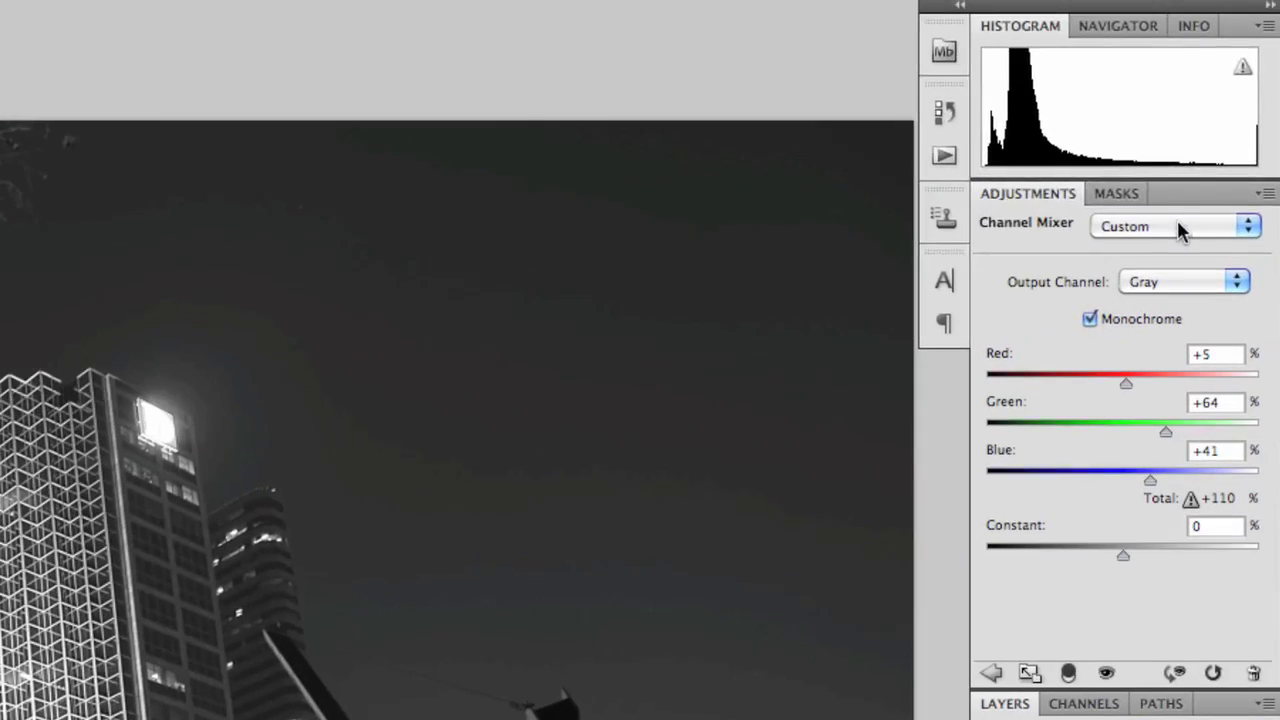
Try the Red, Blue and Orange Filter presets, ending on Black & White with Red Filter
{"action": "left_click", "coordinate": [1214, 68]}
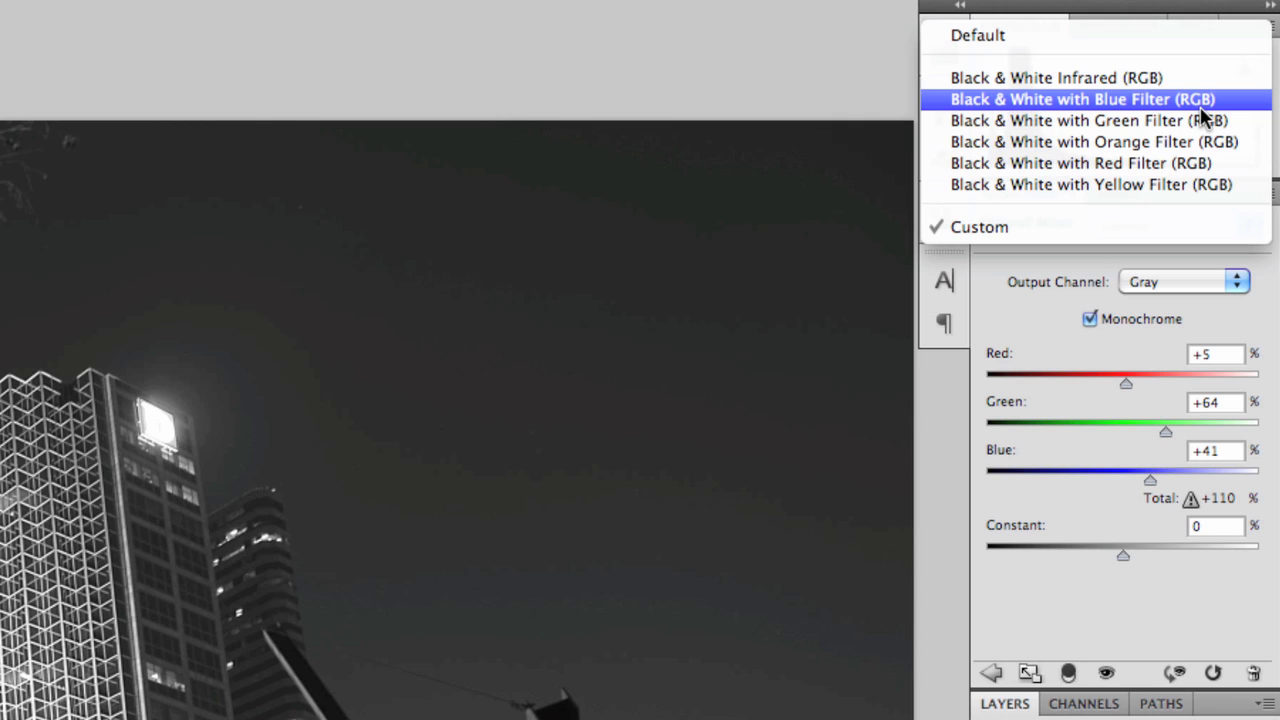
{"action": "left_click", "coordinate": [1194, 168]}
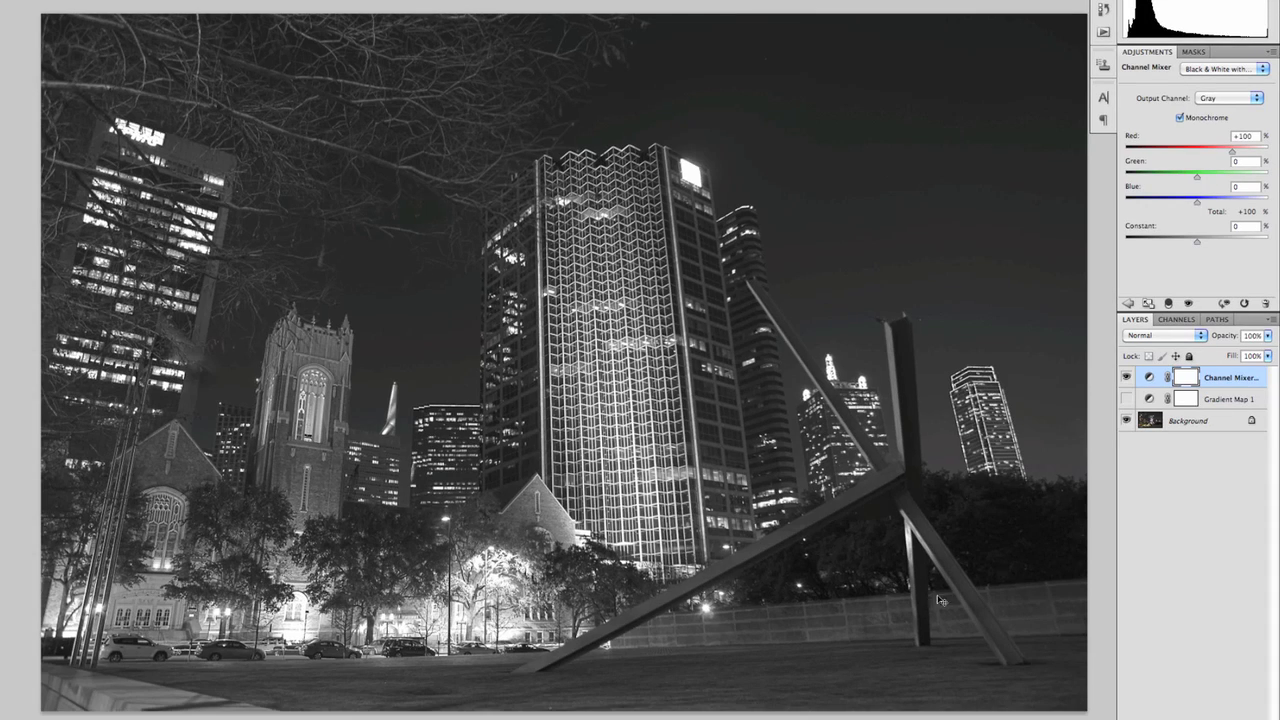
{"action": "left_click", "coordinate": [1240, 70]}
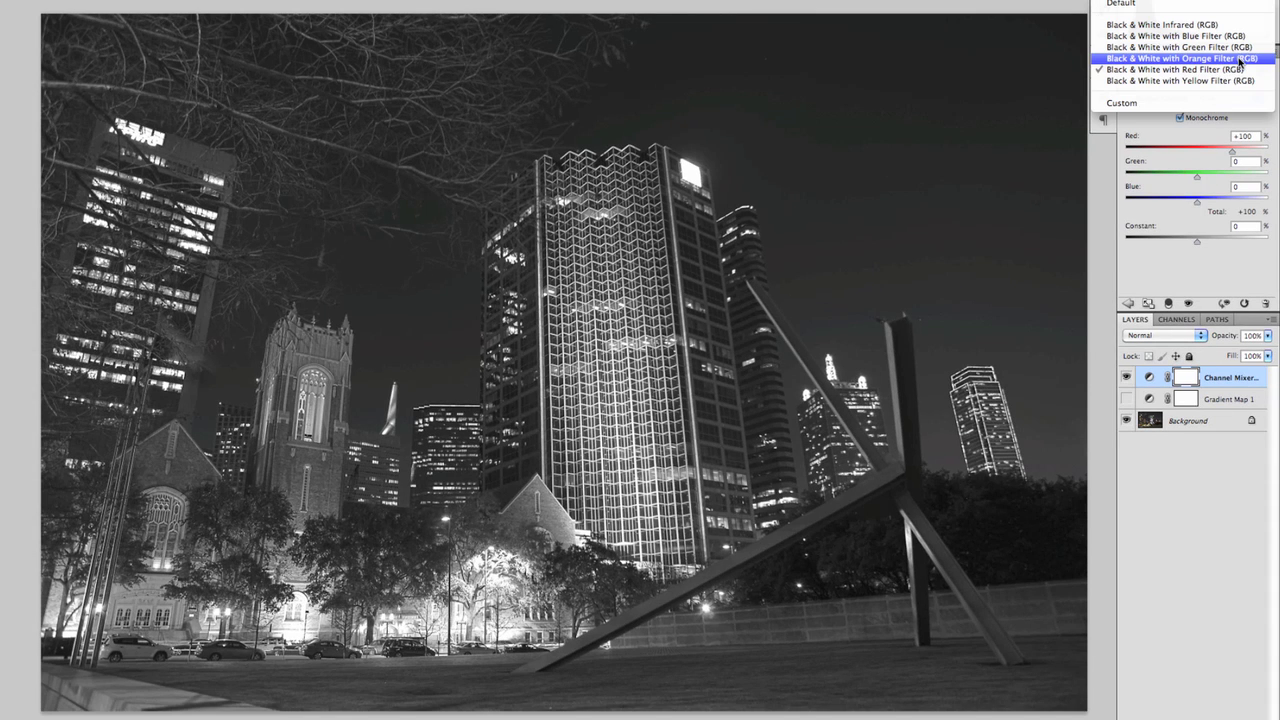
{"action": "left_click", "coordinate": [1240, 36]}
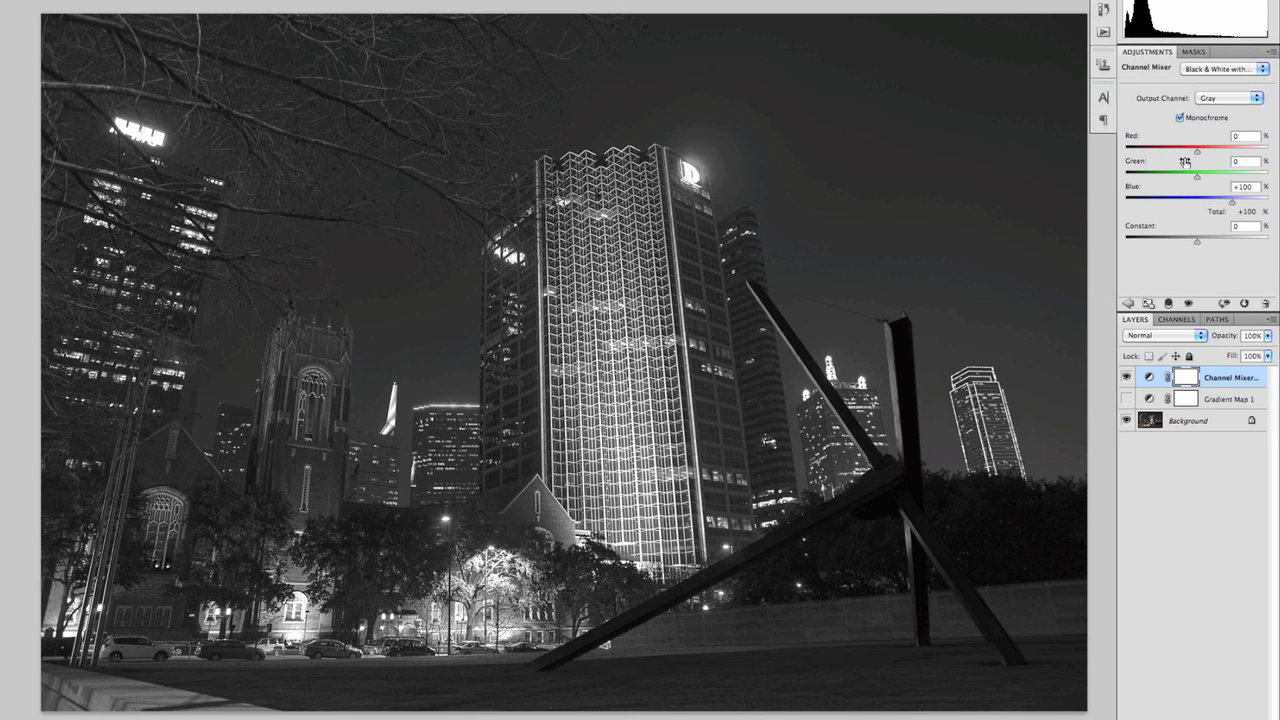
{"action": "left_click", "coordinate": [1236, 72]}
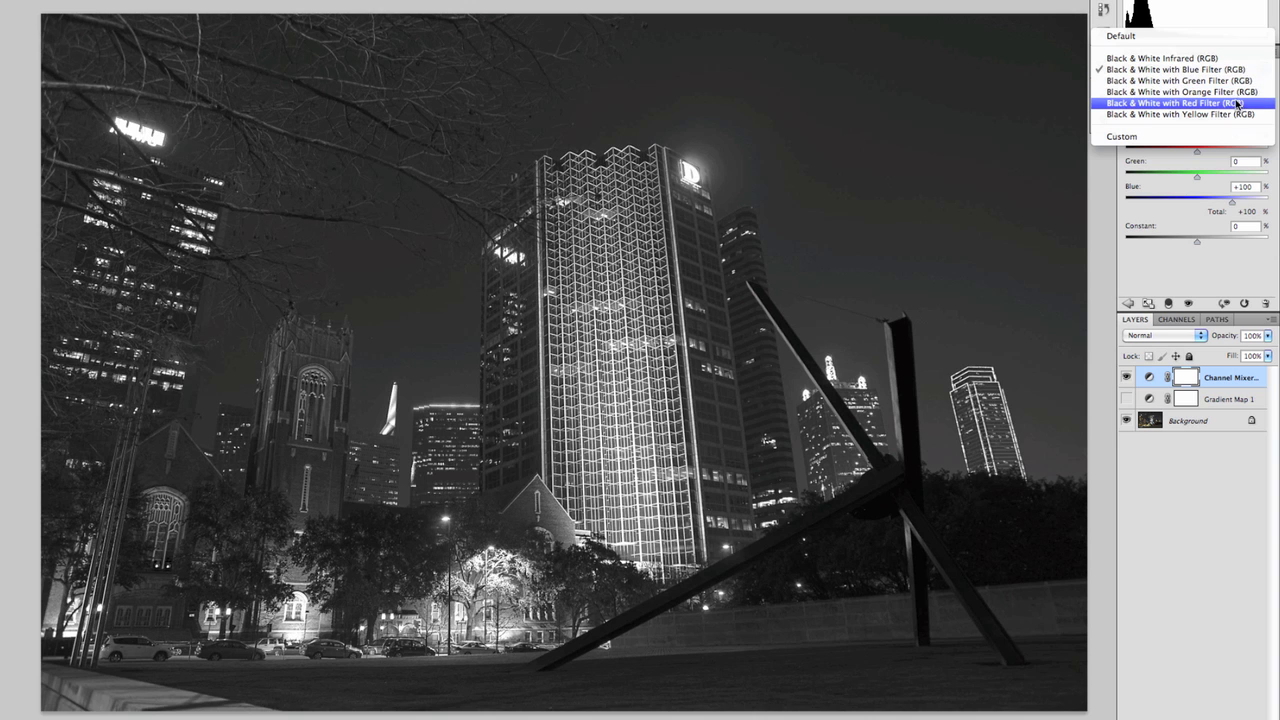
{"action": "left_click", "coordinate": [1238, 103]}
{"action": "left_click", "coordinate": [1231, 74]}
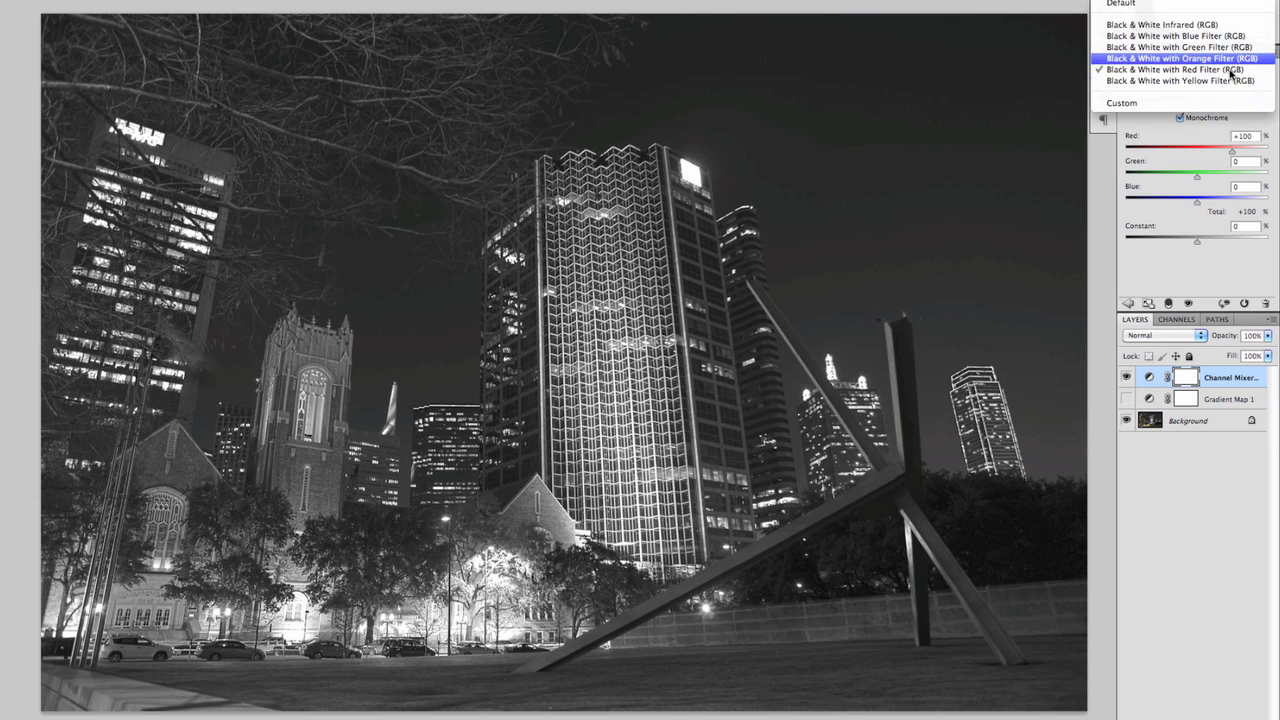
{"action": "left_click", "coordinate": [1234, 66]}
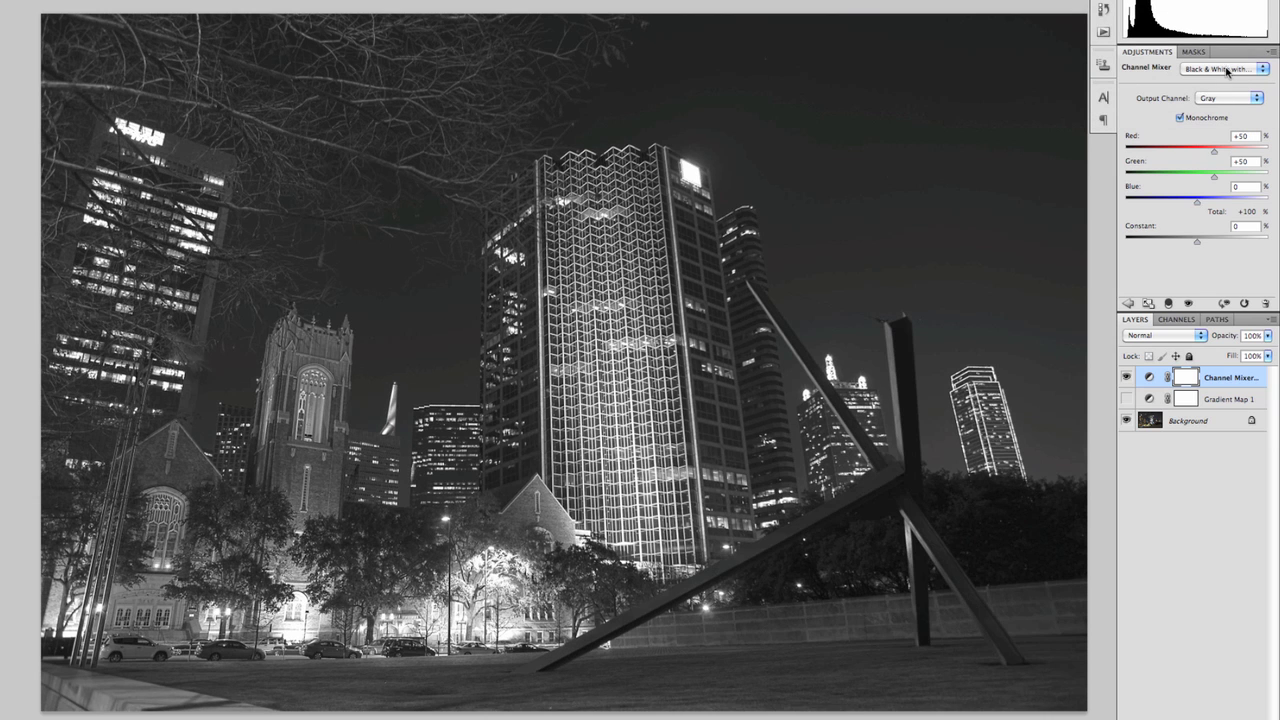
{"action": "left_click", "coordinate": [1233, 70]}
{"action": "left_click", "coordinate": [1228, 81]}
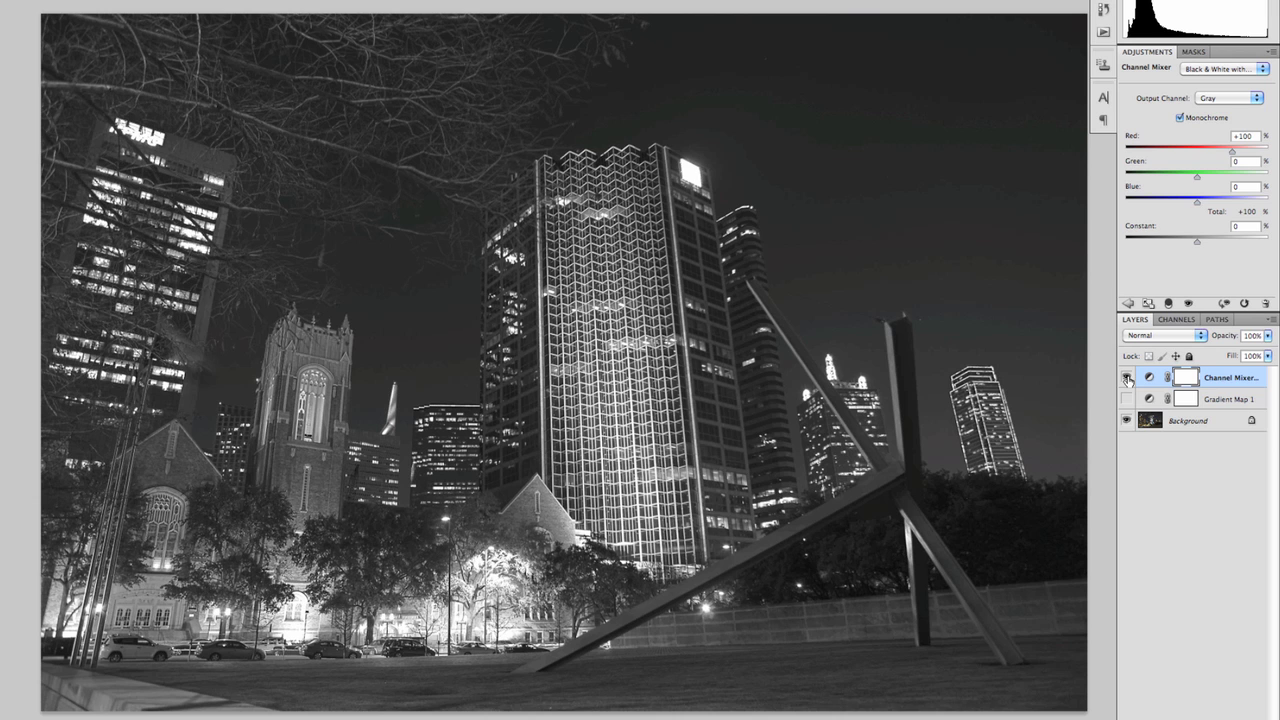
Hide the Channel Mixer, add a Black & White layer with brighter reds, yellows, magentas, then open tower.psd
{"action": "left_click", "coordinate": [1126, 377]}
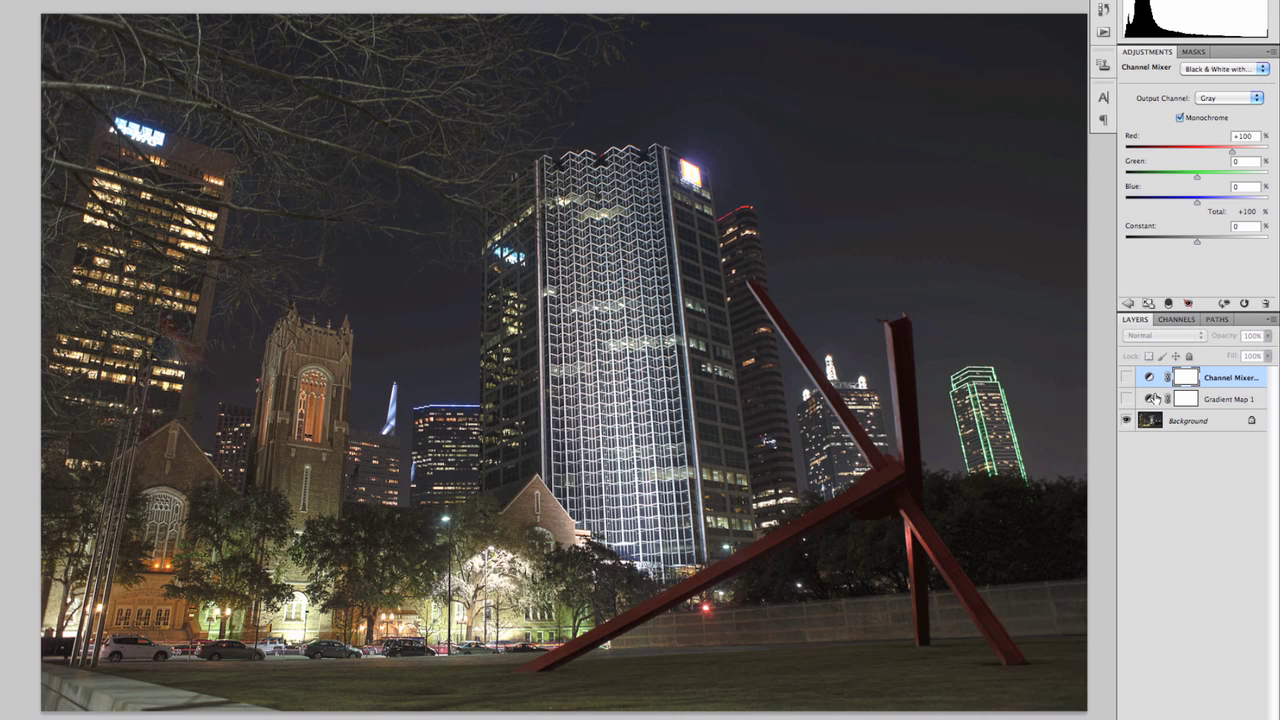
{"action": "left_click", "coordinate": [1180, 505]}
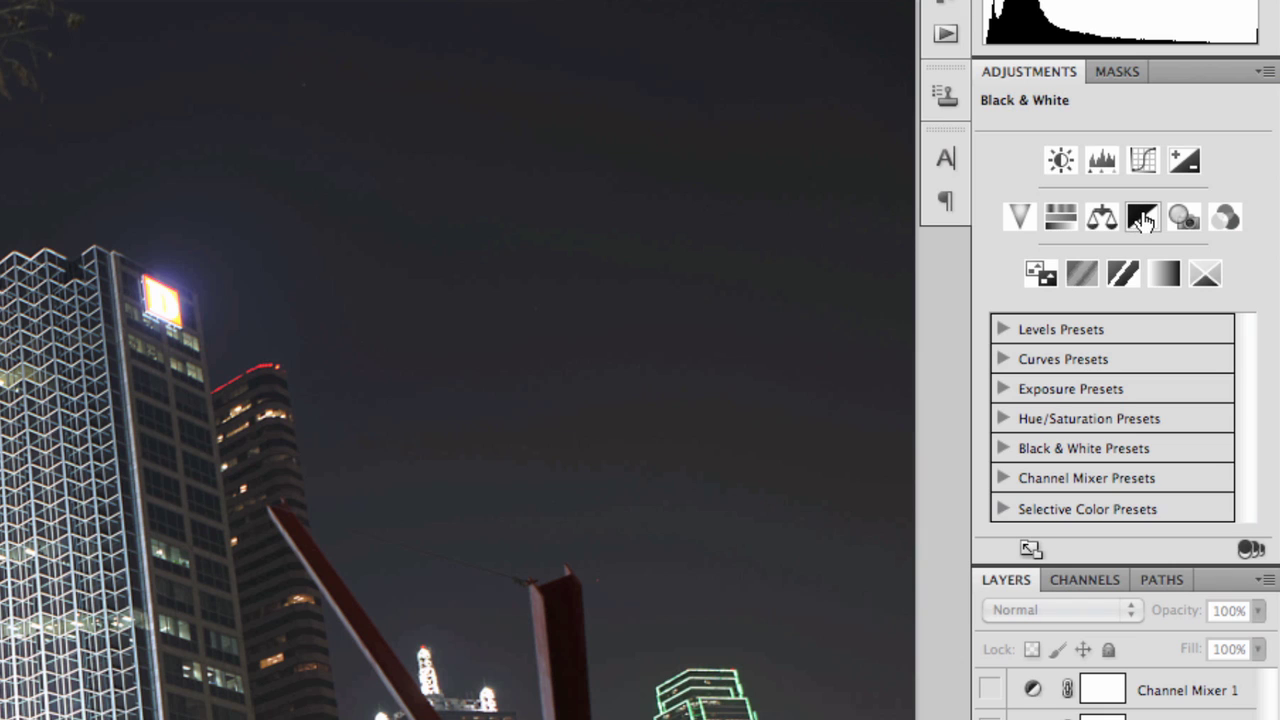
{"action": "left_click", "coordinate": [1142, 219]}
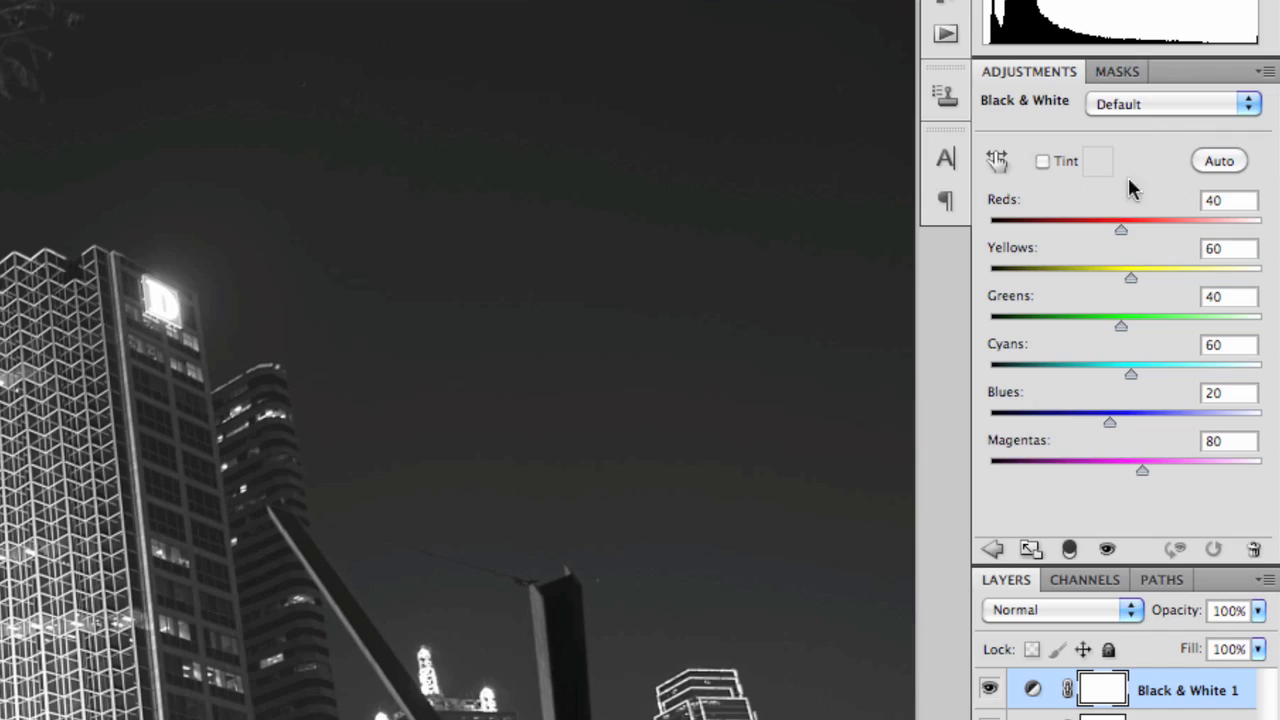
{"action": "left_click_drag", "start_coordinate": [1125, 229], "coordinate": [1179, 229]}
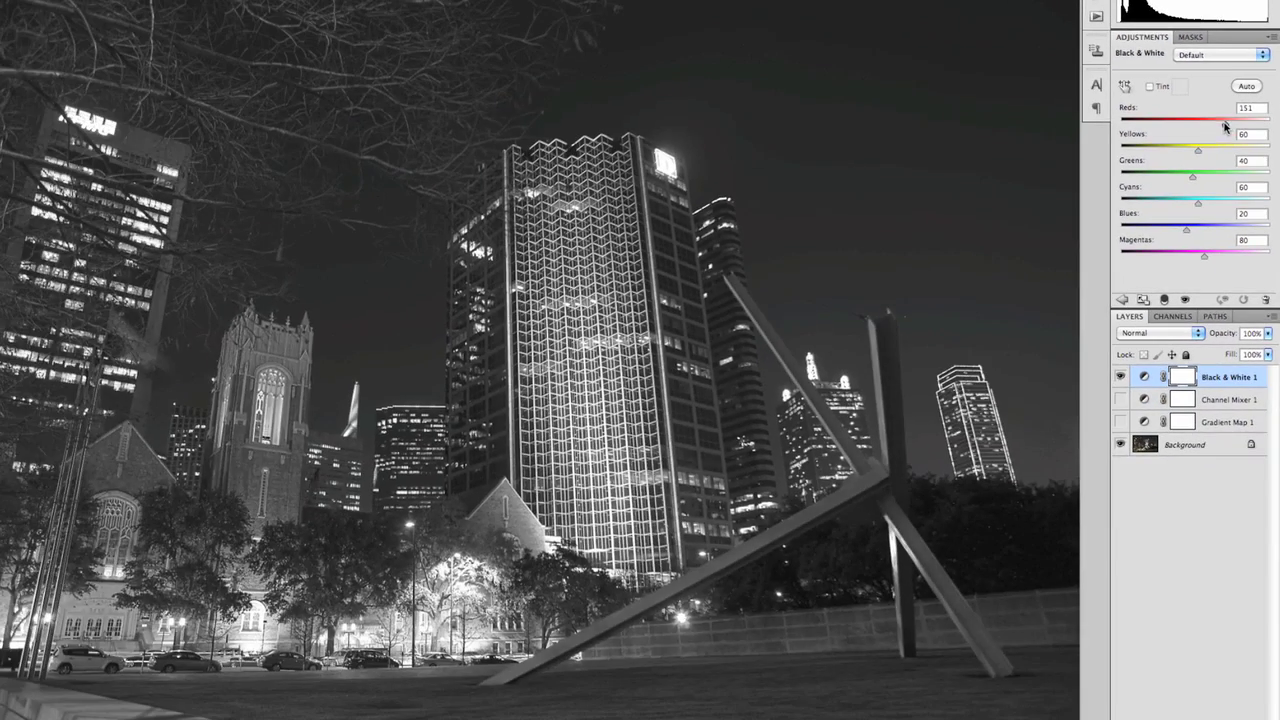
{"action": "left_click_drag", "start_coordinate": [1225, 125], "coordinate": [1223, 152]}
{"action": "left_click_drag", "start_coordinate": [1198, 203], "coordinate": [1174, 235]}
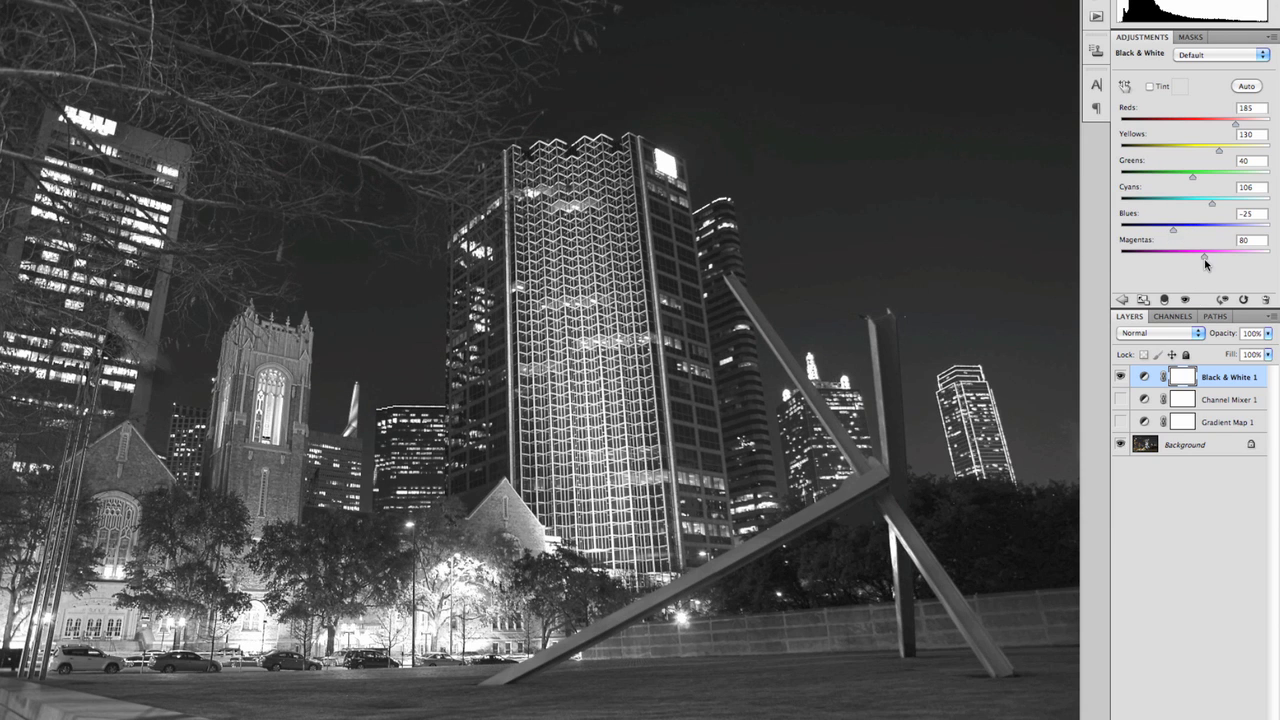
{"action": "mouse_move", "coordinate": [1204, 256]}
{"action": "left_mouse_down"}
{"action": "mouse_move", "coordinate": [1217, 257]}
{"action": "mouse_move", "coordinate": [1201, 259]}
{"action": "left_mouse_up"}
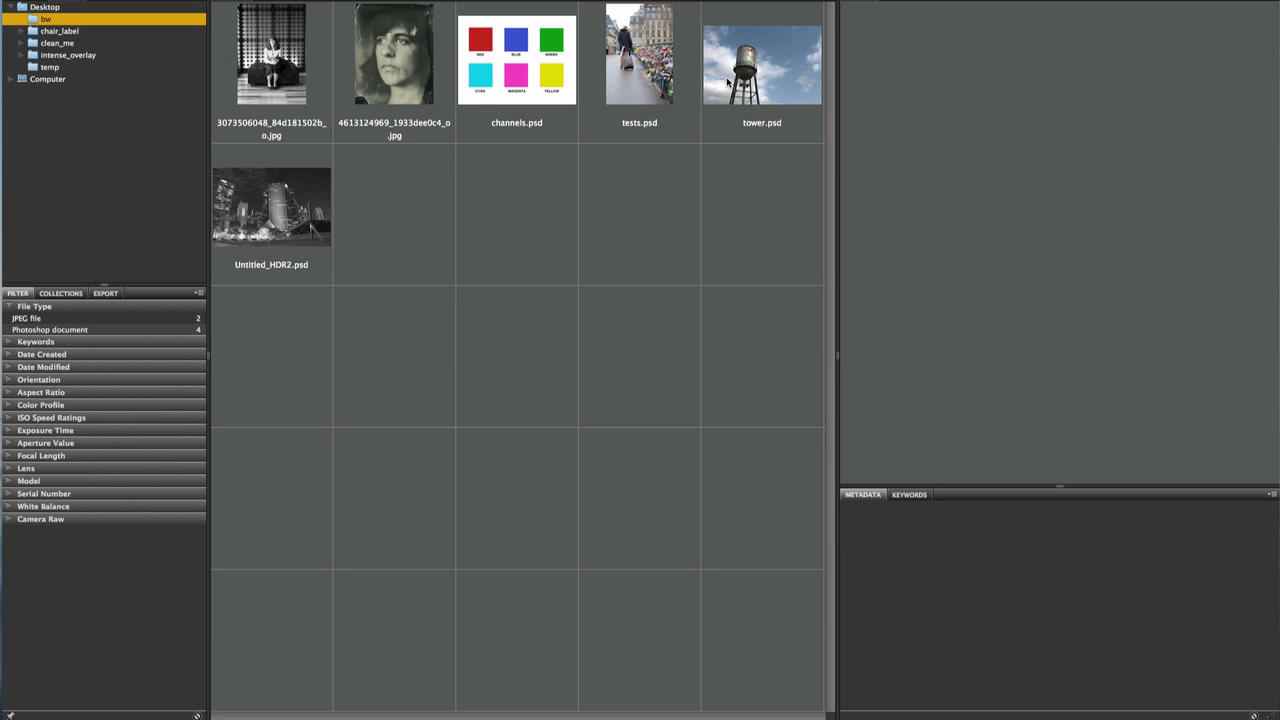
{"action": "left_click", "coordinate": [768, 80]}
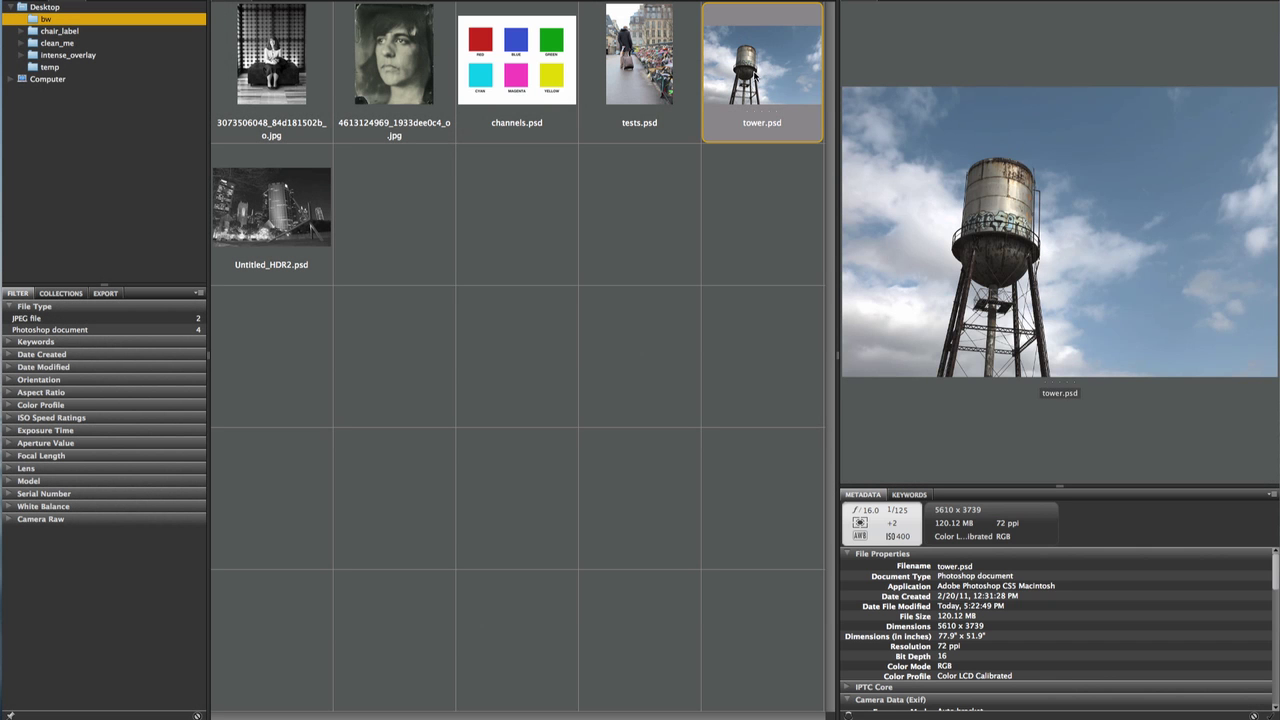
{"action": "double_click", "coordinate": [763, 88]}
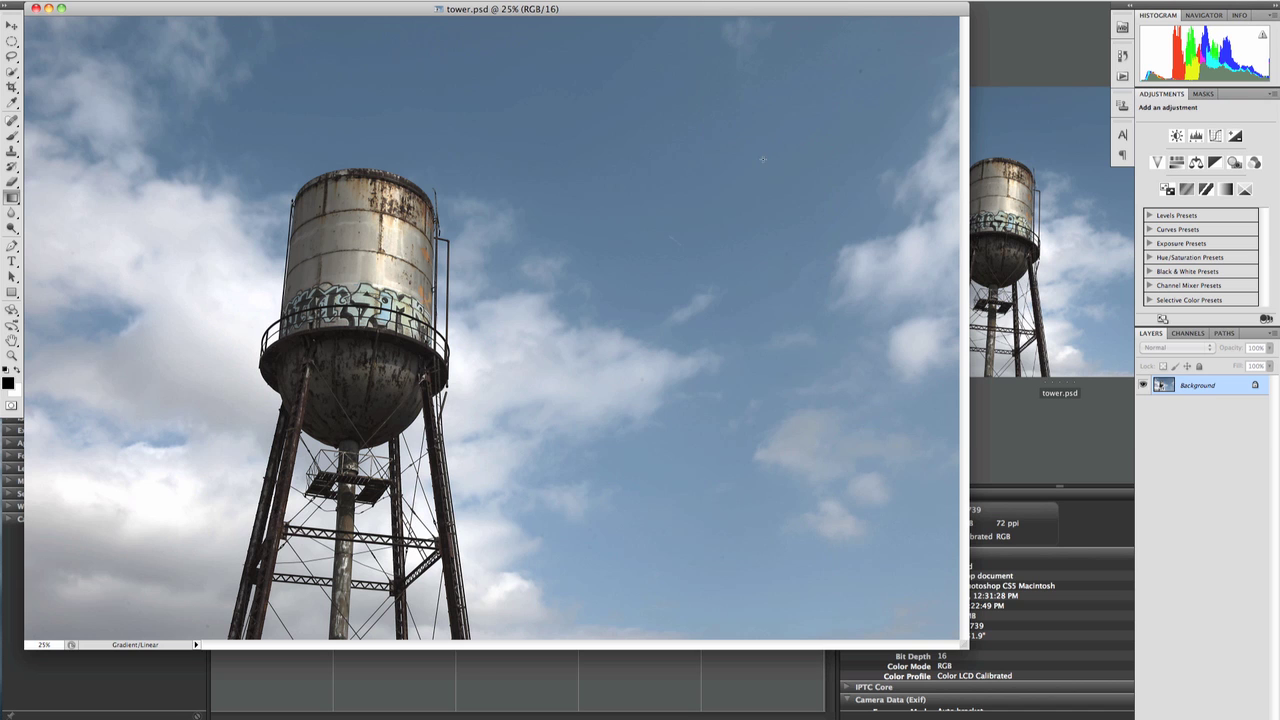
Show tower.psd full screen on grey and recentre the photo in the view
{"action": "key", "text": "f"}
{"action": "left_click_drag", "start_coordinate": [706, 349], "coordinate": [674, 337]}
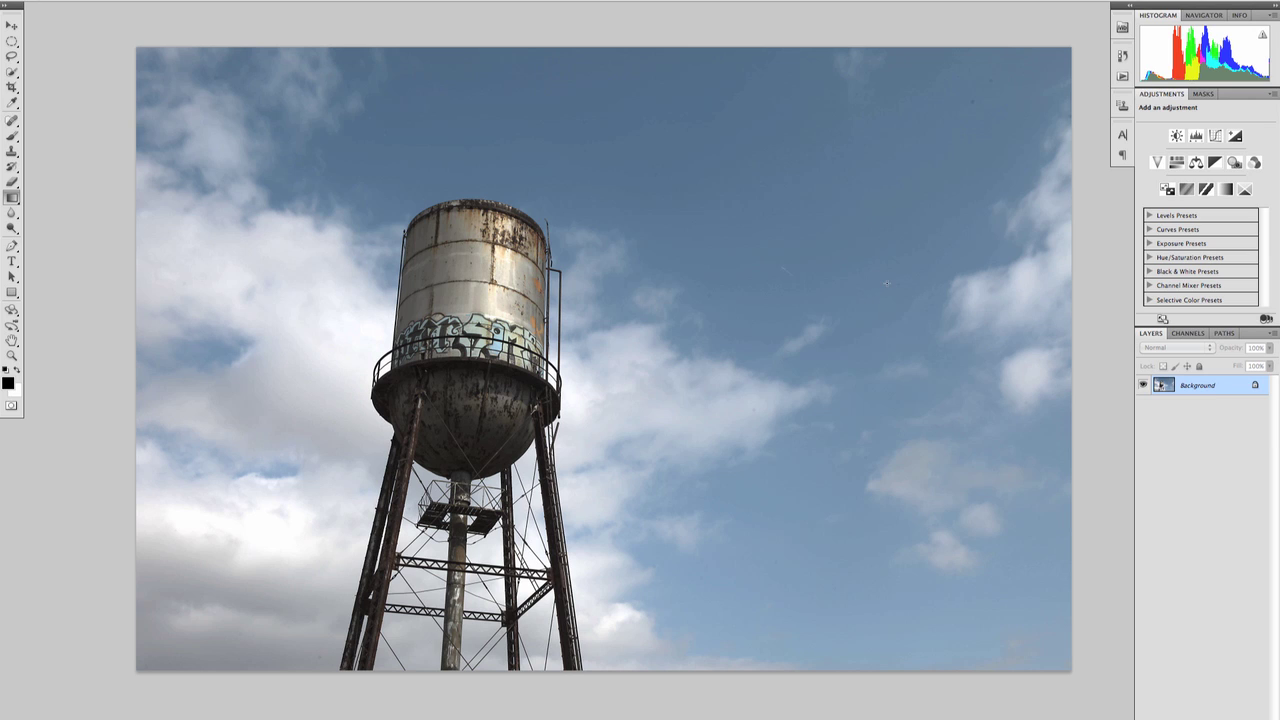
{"action": "left_click", "coordinate": [11, 25]}
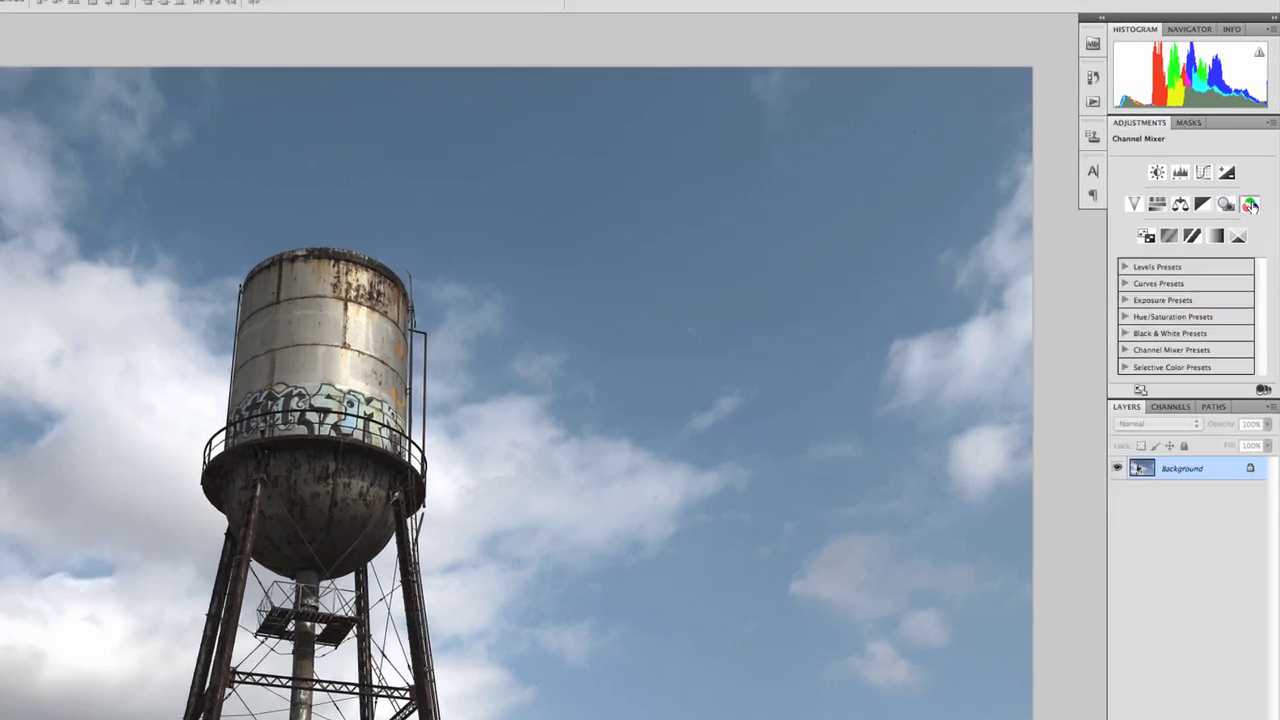
{"action": "left_click", "coordinate": [1254, 162]}
{"action": "left_click", "coordinate": [1157, 235]}
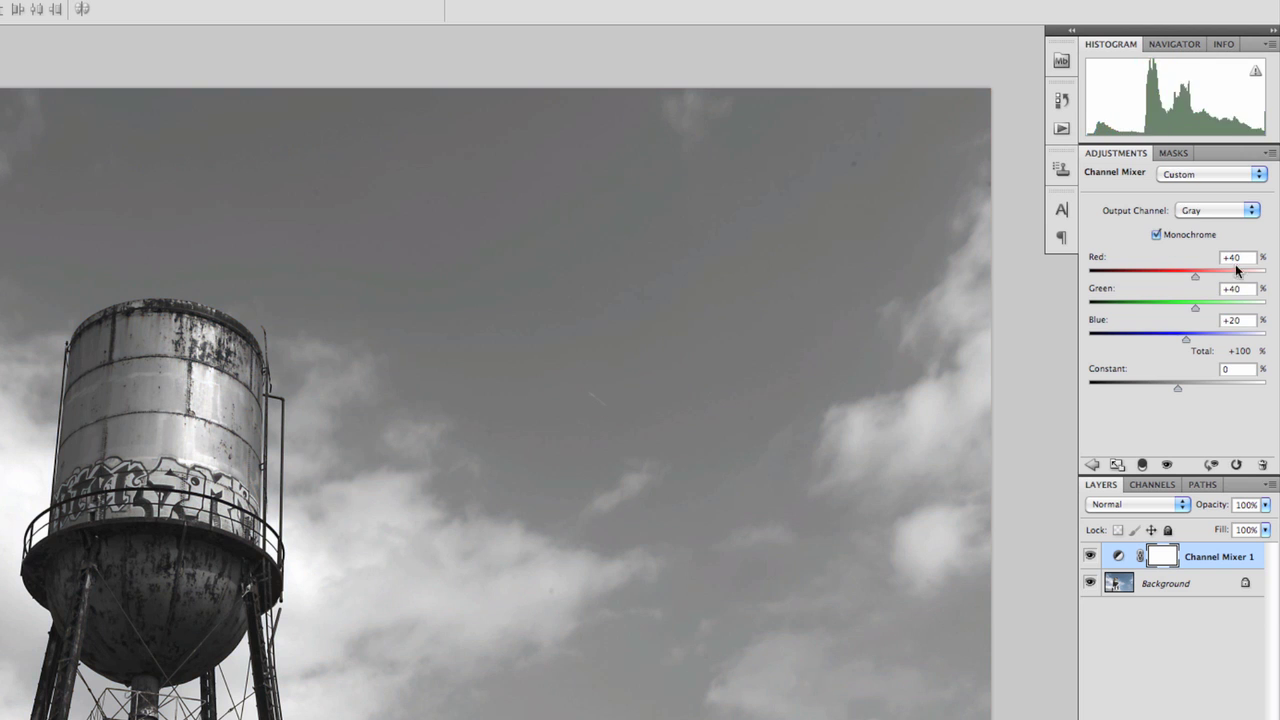
{"action": "left_click", "coordinate": [1207, 173]}
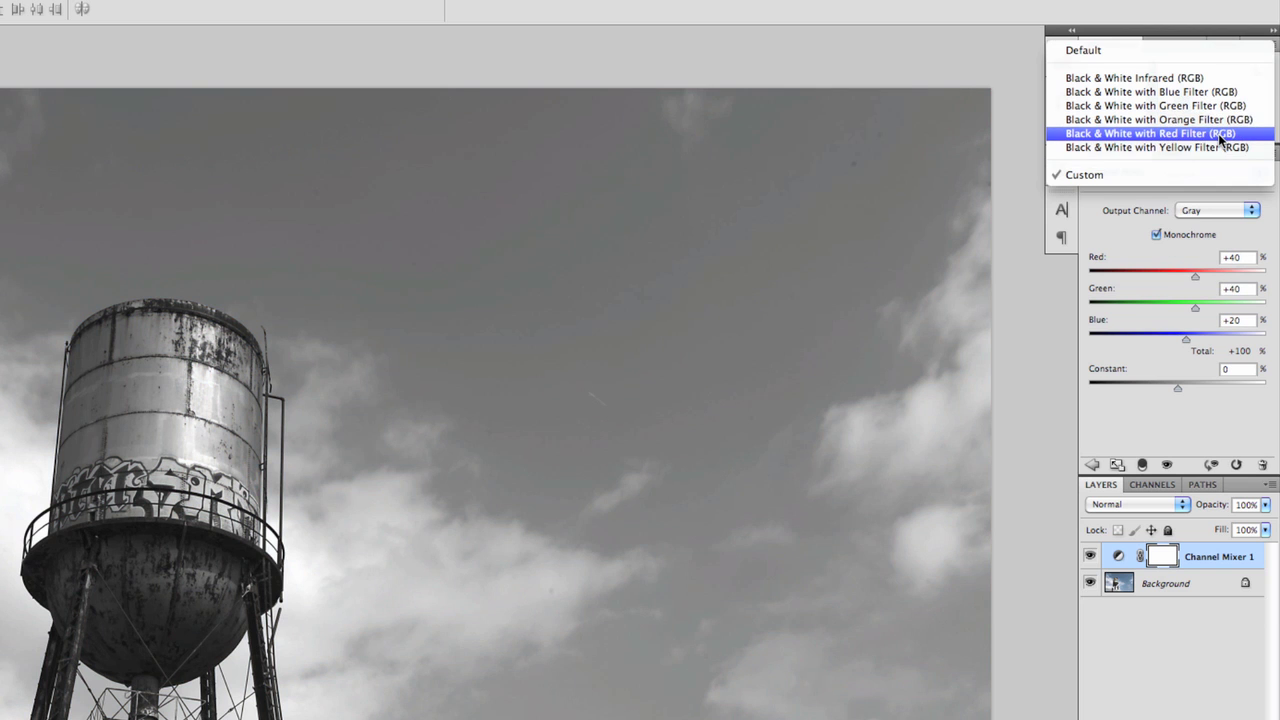
{"action": "left_click", "coordinate": [1218, 133]}
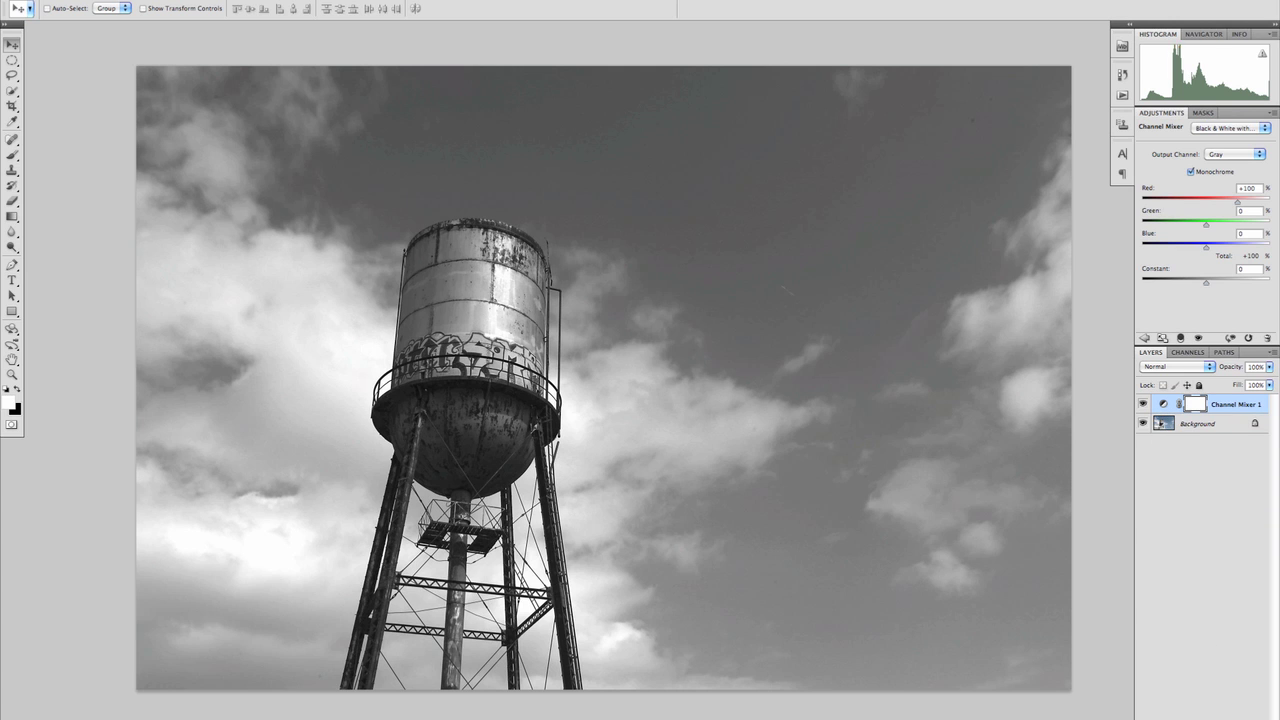
{"action": "key", "text": "Delete"}
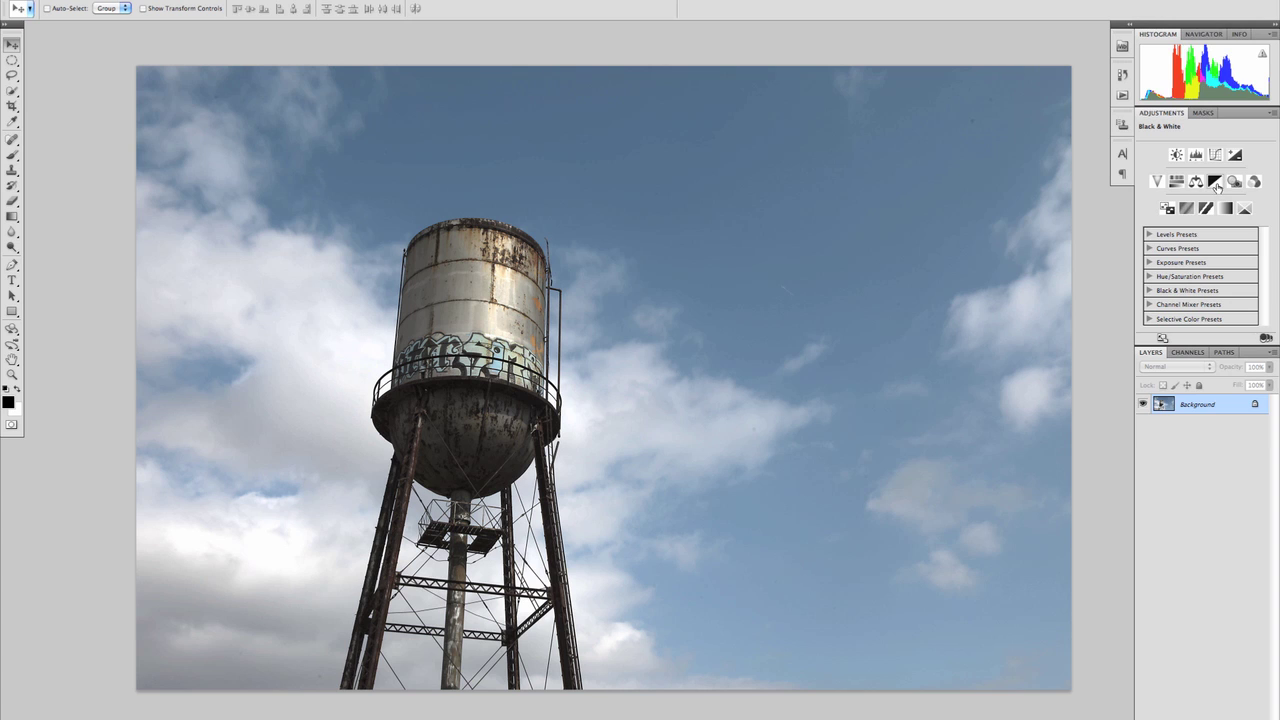
Add a Black & White layer with adjusted Reds, Blues at -82, Cyans slightly lowered, plus an empty layer
{"action": "left_click", "coordinate": [1215, 183]}
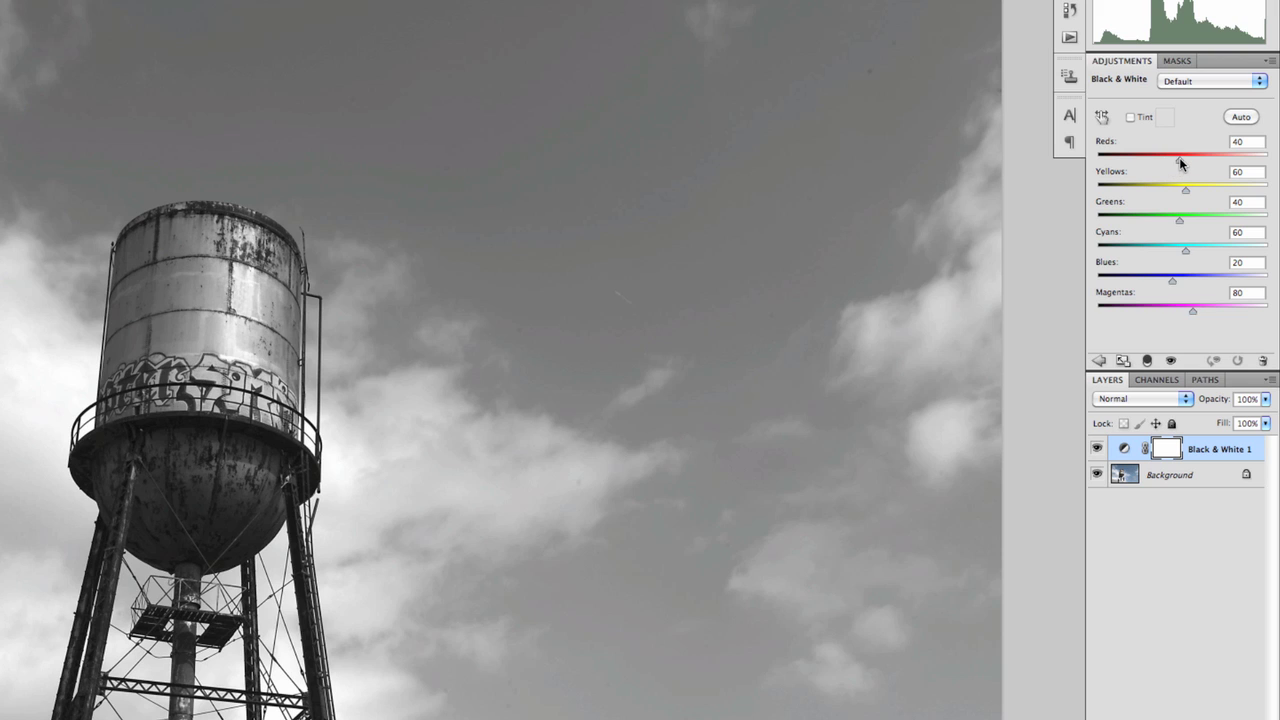
{"action": "mouse_move", "coordinate": [1181, 156]}
{"action": "left_mouse_down"}
{"action": "mouse_move", "coordinate": [1262, 160]}
{"action": "mouse_move", "coordinate": [1150, 165]}
{"action": "mouse_move", "coordinate": [1179, 165]}
{"action": "mouse_move", "coordinate": [1164, 163]}
{"action": "left_mouse_up"}
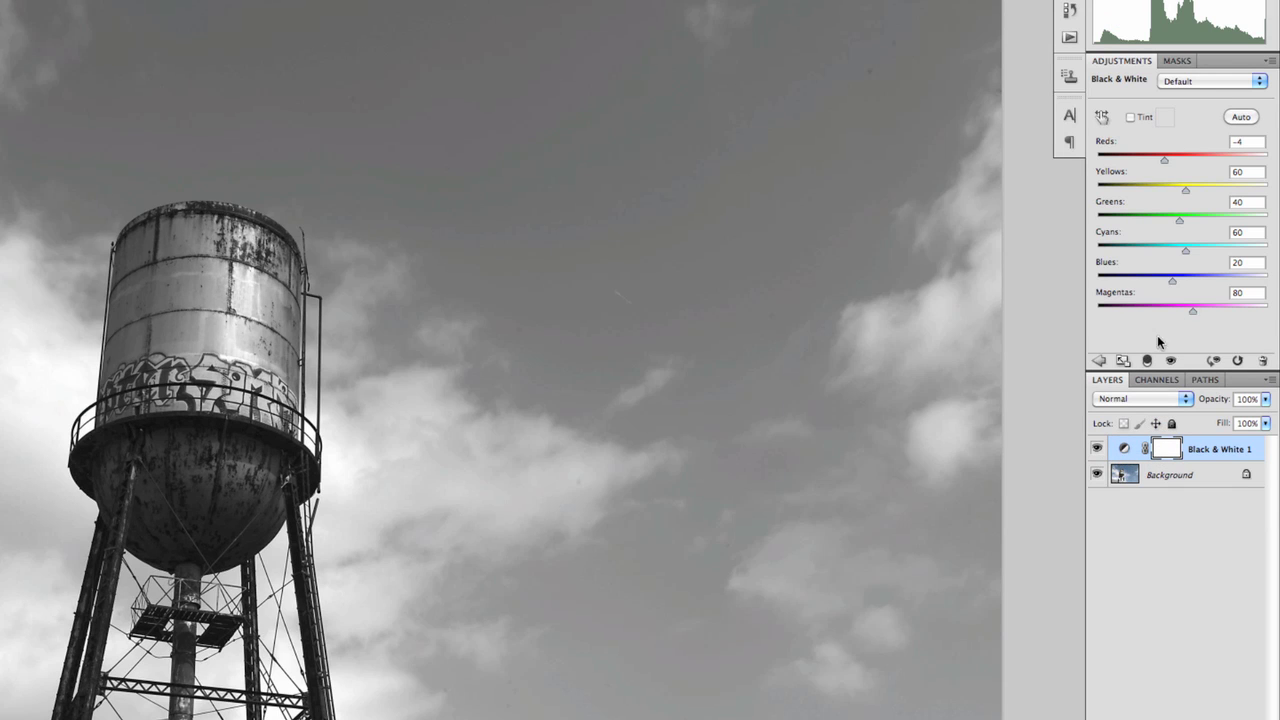
{"action": "mouse_move", "coordinate": [1164, 159]}
{"action": "left_mouse_down"}
{"action": "mouse_move", "coordinate": [1110, 164]}
{"action": "mouse_move", "coordinate": [1191, 160]}
{"action": "mouse_move", "coordinate": [1138, 158]}
{"action": "mouse_move", "coordinate": [1163, 165]}
{"action": "left_mouse_up"}
{"action": "left_click_drag", "start_coordinate": [1173, 281], "coordinate": [1097, 285]}
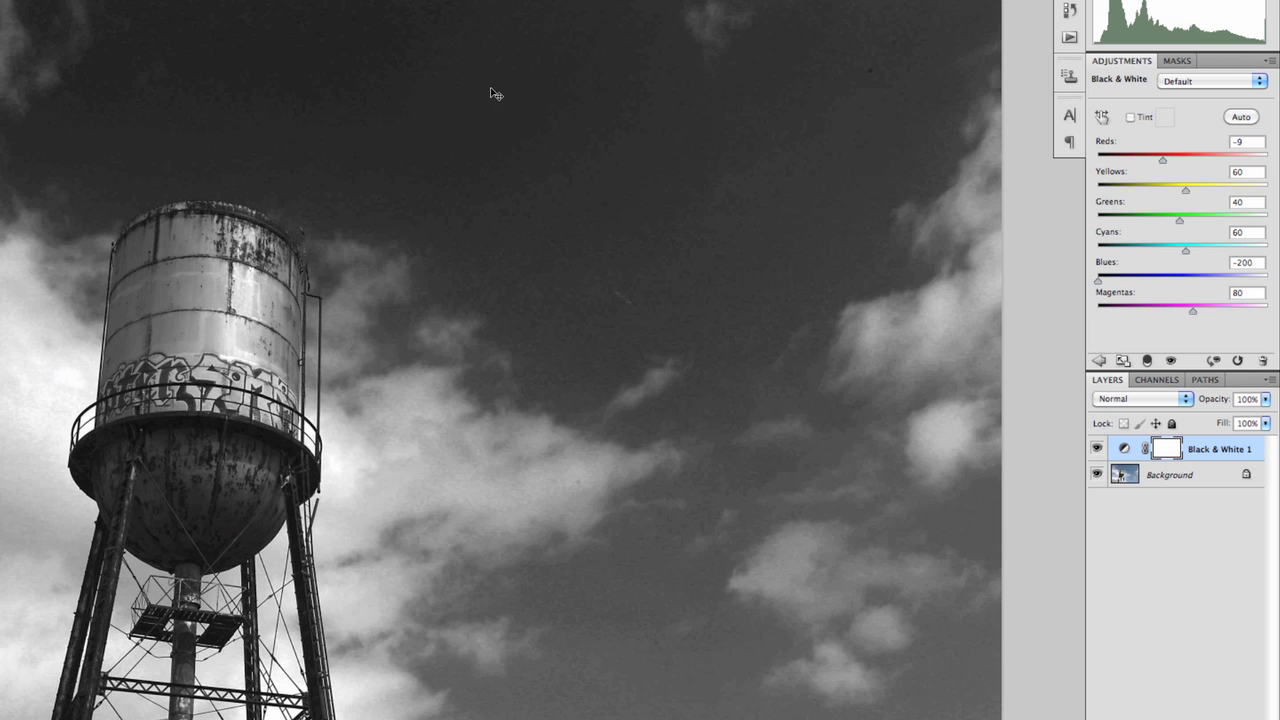
{"action": "left_click_drag", "start_coordinate": [1098, 283], "coordinate": [1186, 231]}
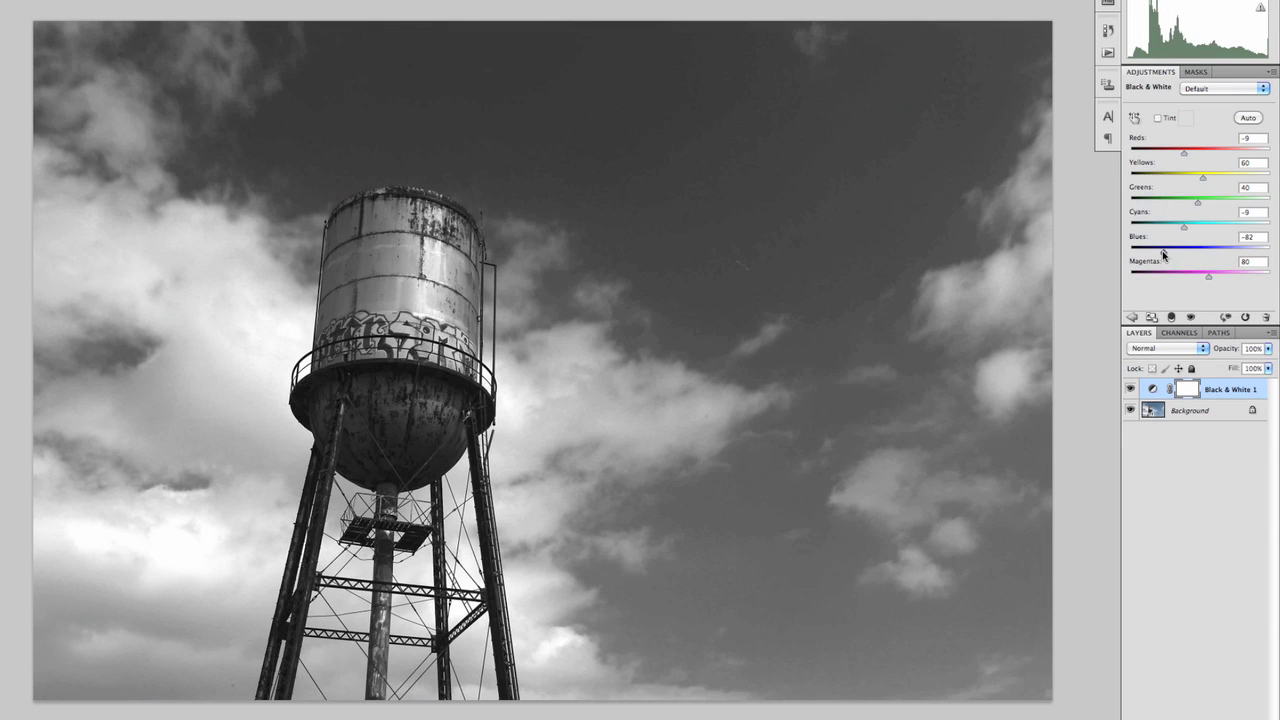
{"action": "left_click_drag", "start_coordinate": [1186, 229], "coordinate": [1183, 230]}
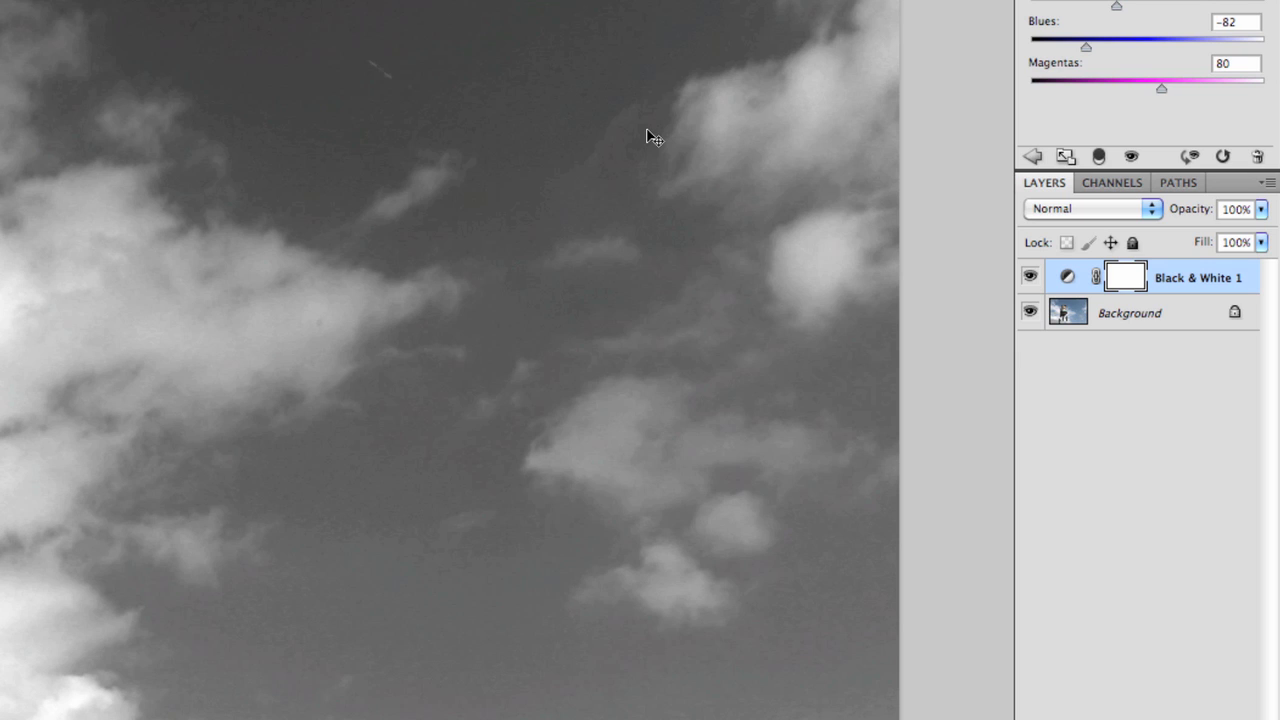
{"action": "key", "text": "ctrl+alt+shift+n"}
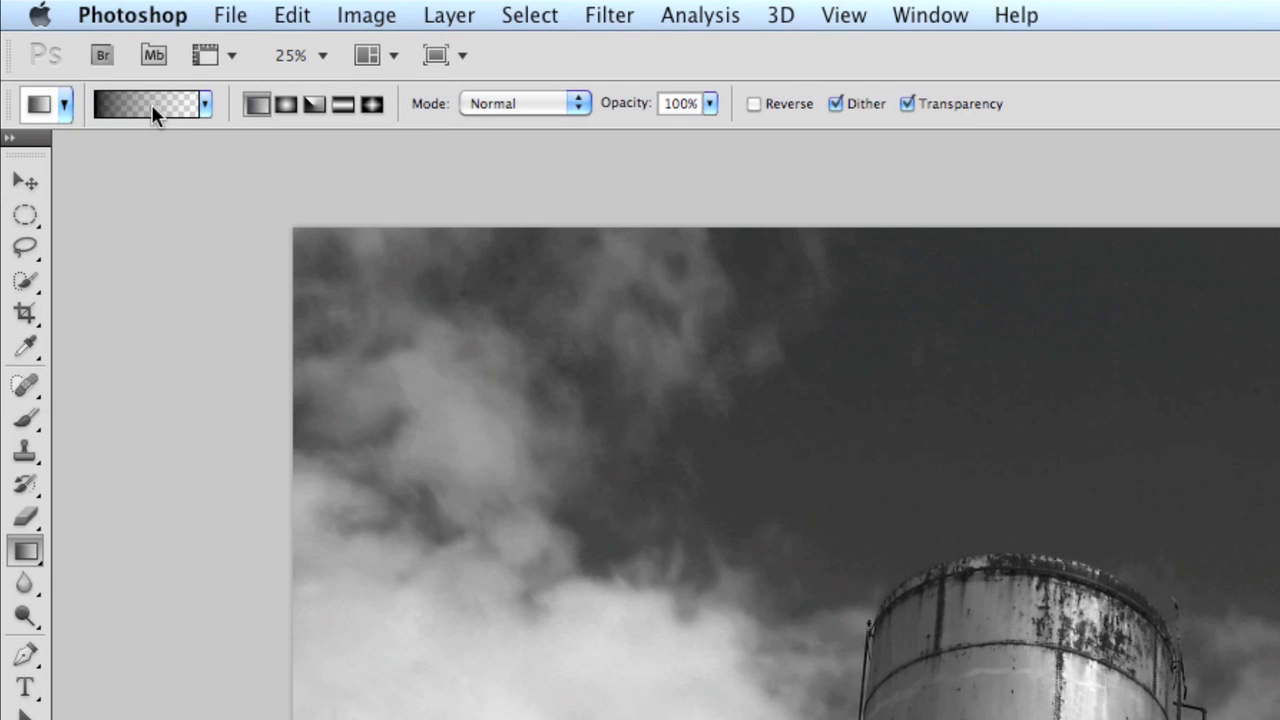
Darken the top-right, bottom-left, top-left and bottom-right corners with black-to-transparent gradients
{"action": "left_click", "coordinate": [204, 104]}
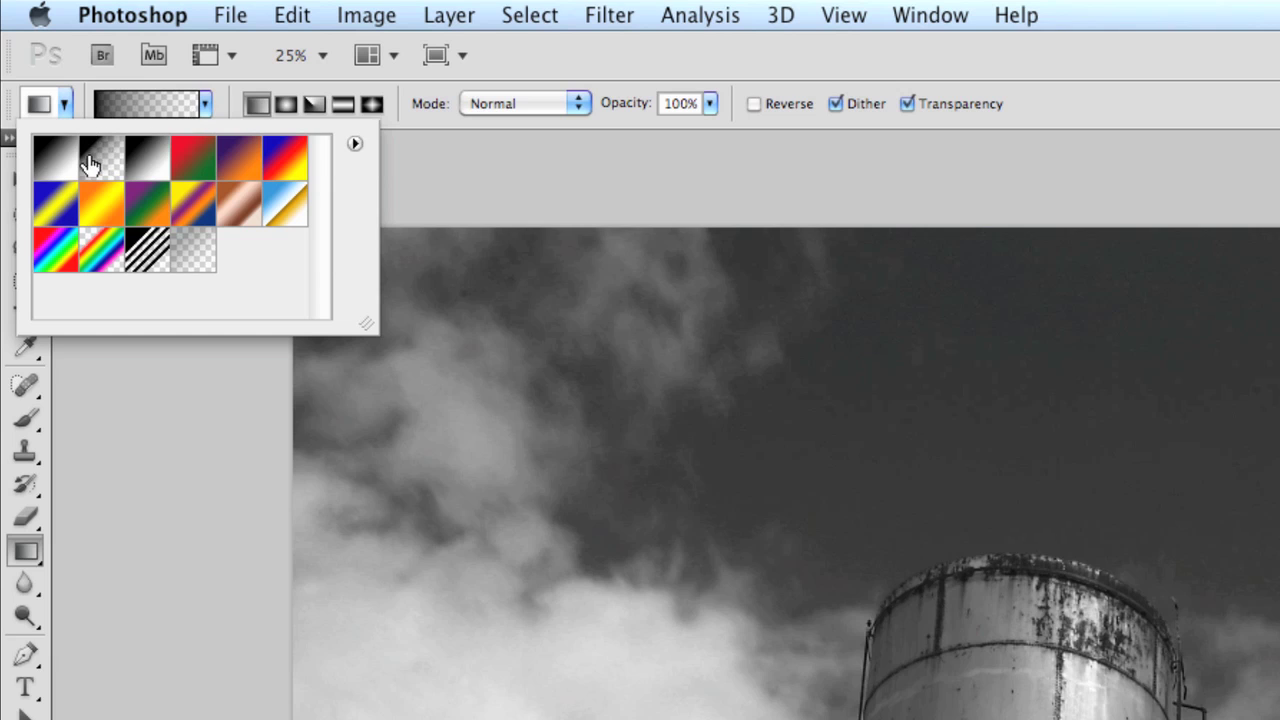
{"action": "left_click", "coordinate": [205, 104]}
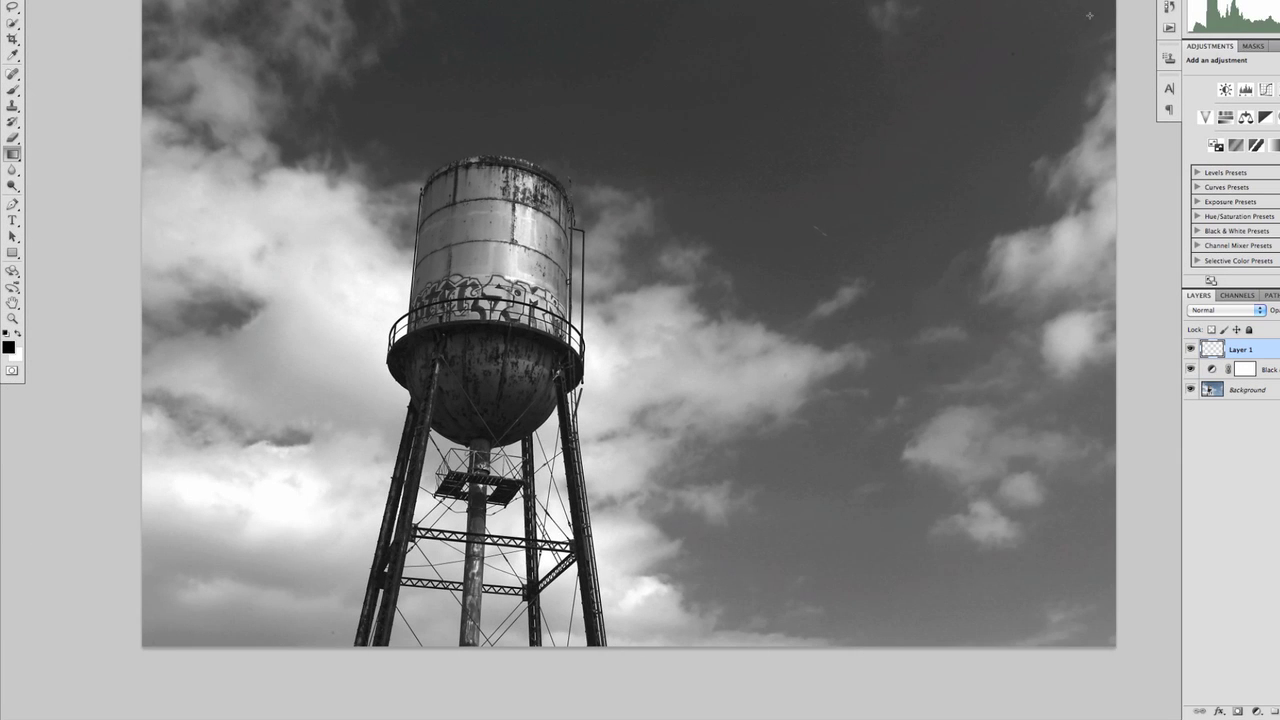
{"action": "mouse_move", "coordinate": [1090, 15]}
{"action": "left_mouse_down"}
{"action": "mouse_move", "coordinate": [871, 234]}
{"action": "mouse_move", "coordinate": [860, 342]}
{"action": "left_mouse_up"}
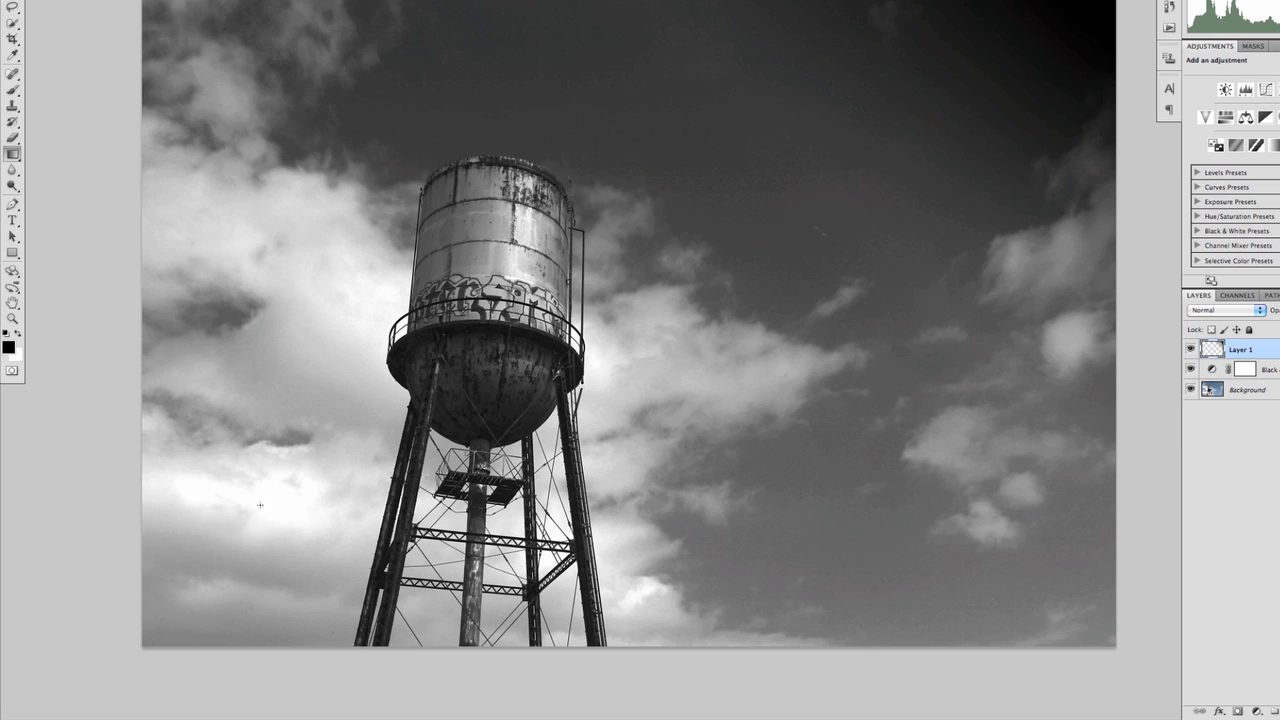
{"action": "mouse_move", "coordinate": [123, 661]}
{"action": "left_mouse_down"}
{"action": "mouse_move", "coordinate": [240, 552]}
{"action": "mouse_move", "coordinate": [286, 608]}
{"action": "mouse_move", "coordinate": [274, 581]}
{"action": "left_mouse_up"}
{"action": "key", "text": "ctrl+z"}
{"action": "left_click_drag", "start_coordinate": [109, 673], "coordinate": [357, 450]}
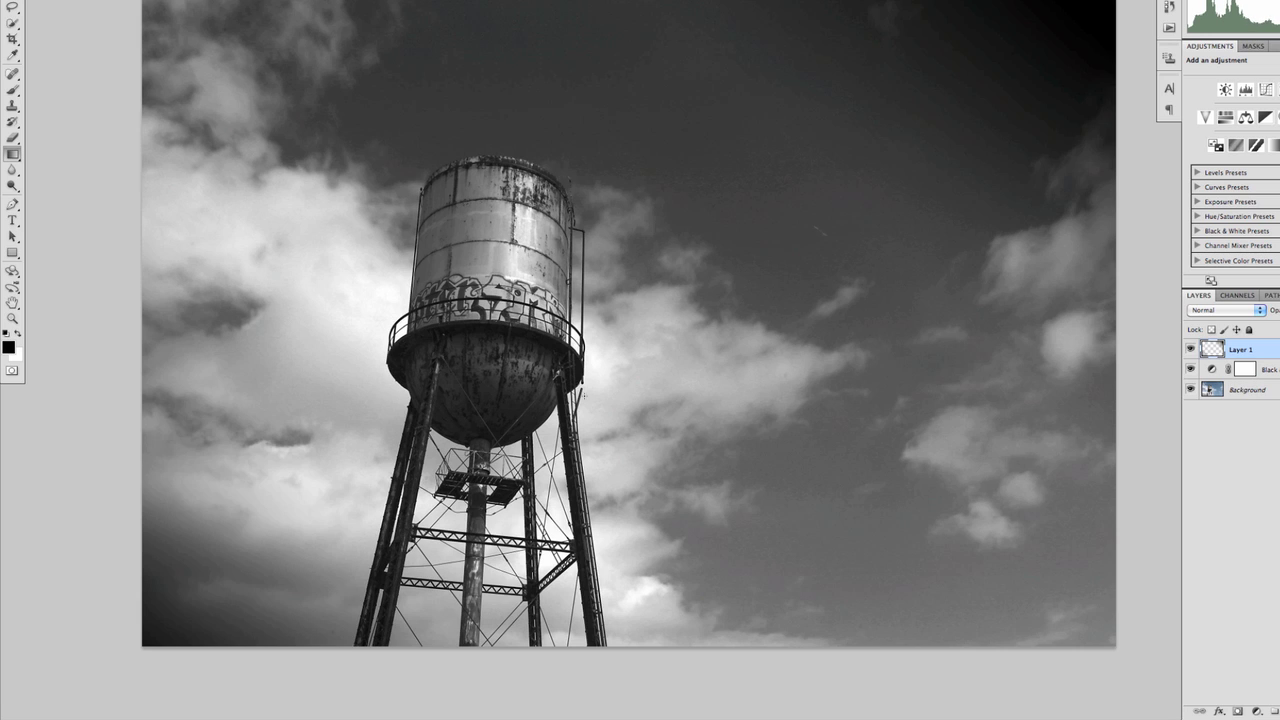
{"action": "left_click_drag", "start_coordinate": [140, 15], "coordinate": [348, 166]}
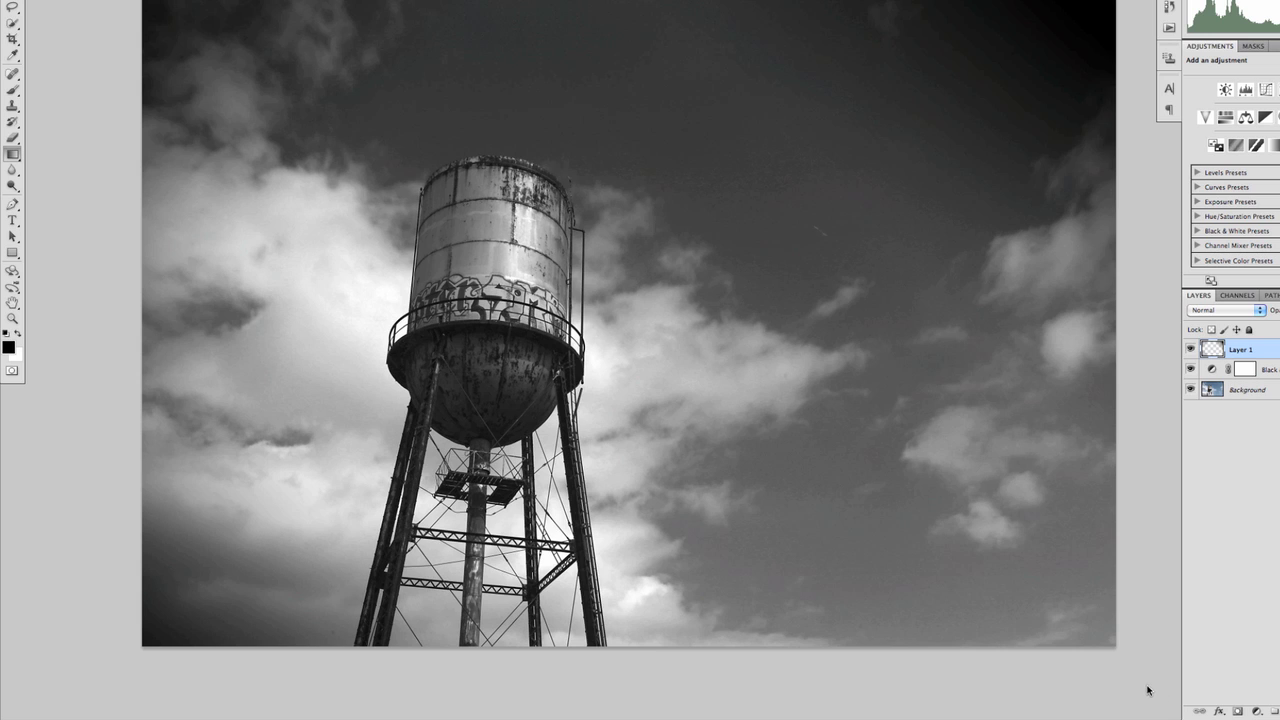
{"action": "left_click_drag", "start_coordinate": [1156, 690], "coordinate": [799, 411]}
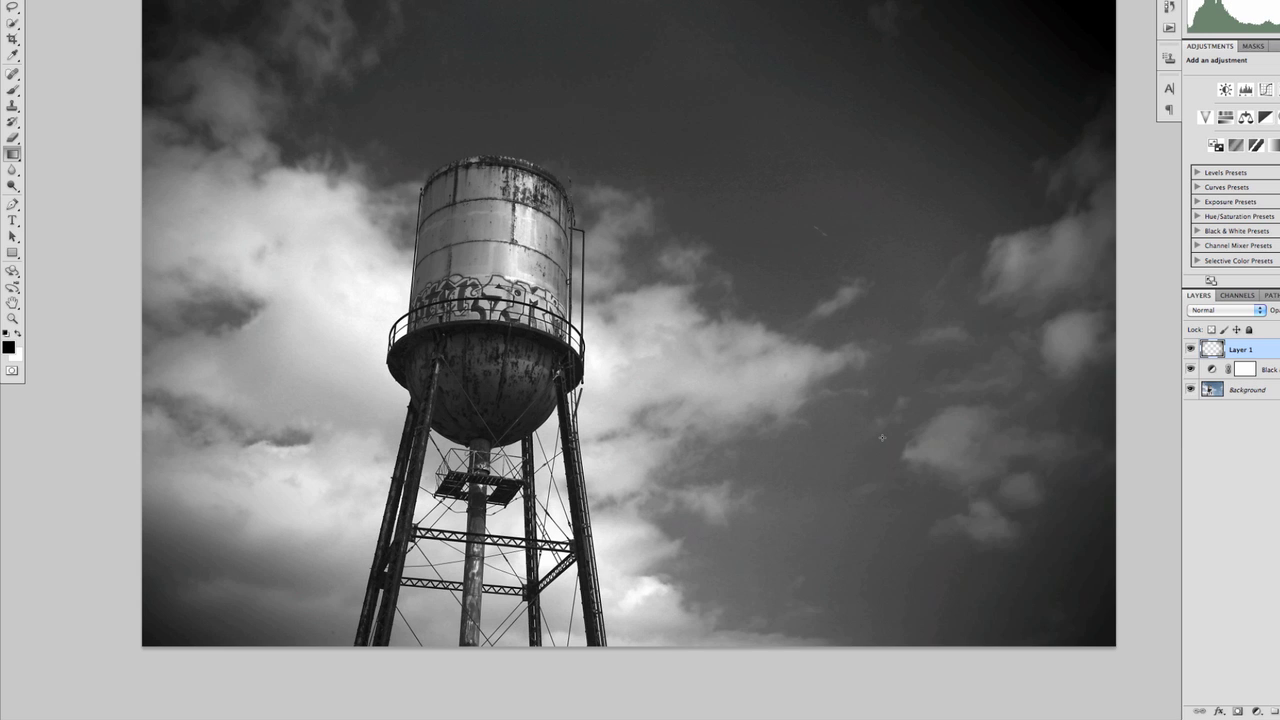
Add a dark gradient along the photo's bottom edge, redrawing it until it looks right
{"action": "left_click_drag", "start_coordinate": [640, 407], "coordinate": [577, 683]}
{"action": "key", "text": "ctrl+z"}
{"action": "left_click_drag", "start_coordinate": [625, 710], "coordinate": [639, 376]}
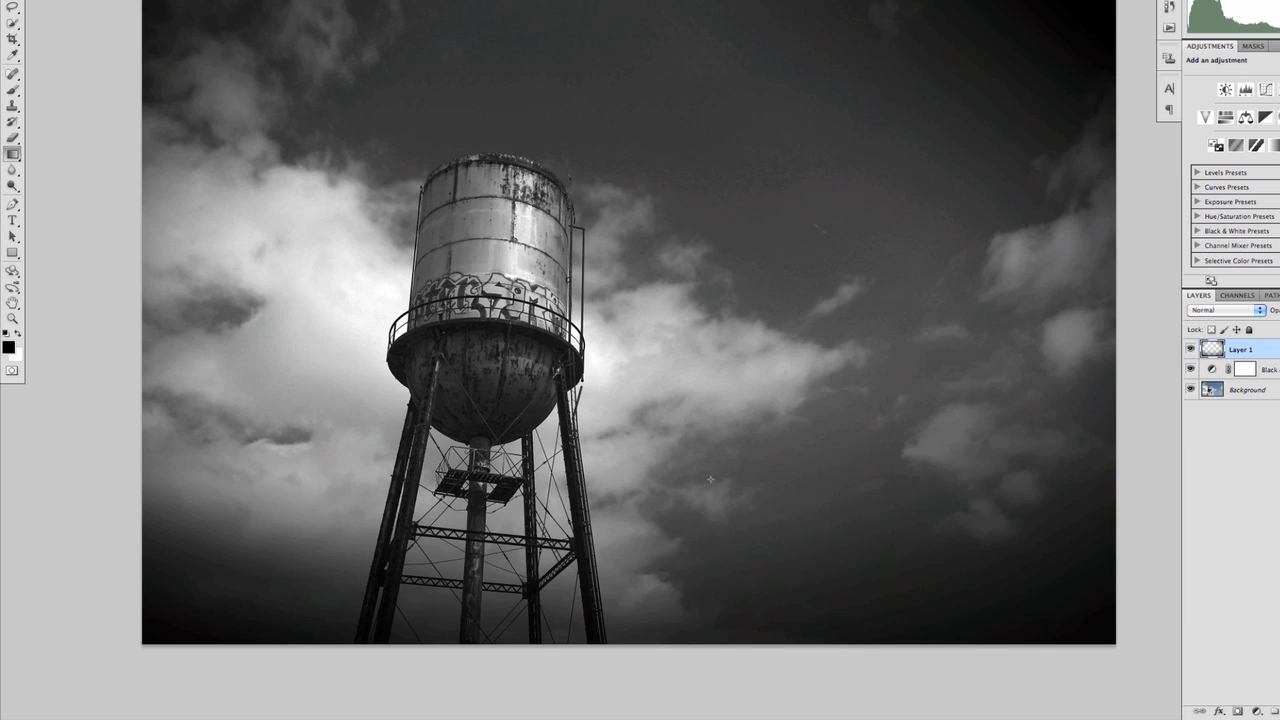
{"action": "key", "text": "ctrl+z"}
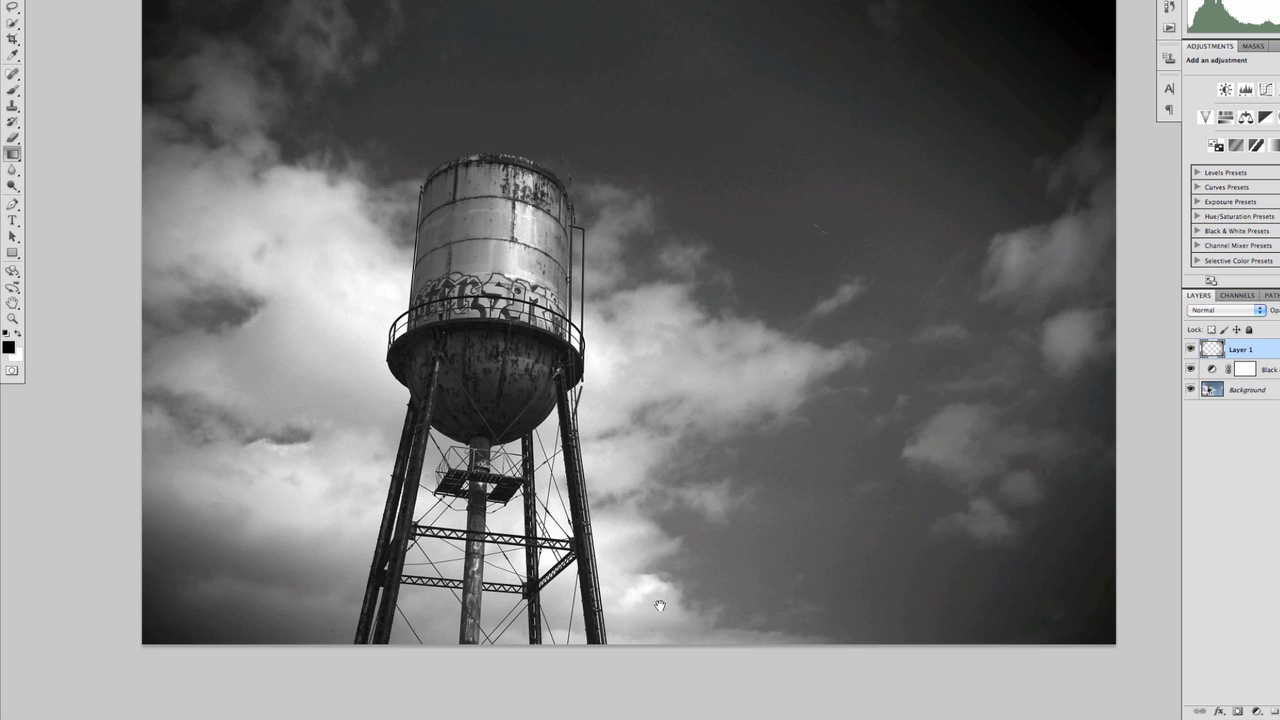
{"action": "scroll", "coordinate": [660, 614], "scroll_direction": "down", "scroll_amount": 5}
{"action": "left_click_drag", "start_coordinate": [640, 502], "coordinate": [641, 214]}
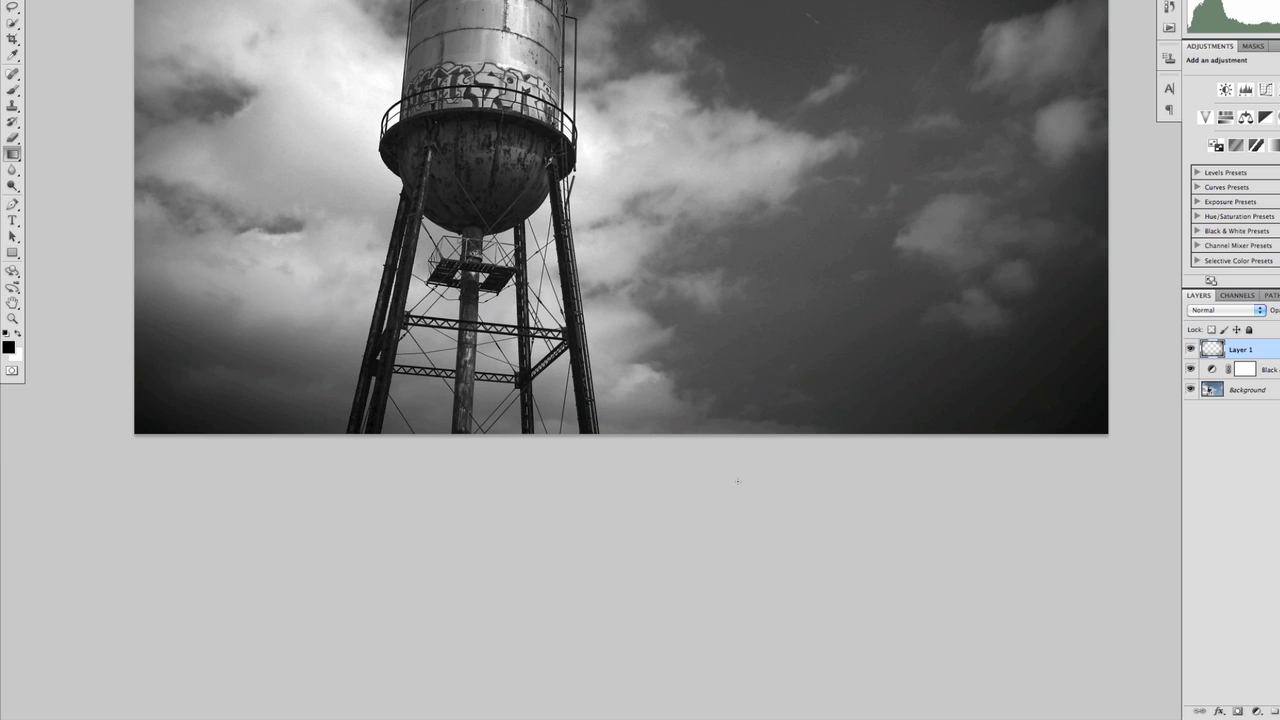
View the vignette layer alone, then show the black-and-white and Background layers again
{"action": "left_click_drag", "start_coordinate": [677, 400], "coordinate": [680, 586]}
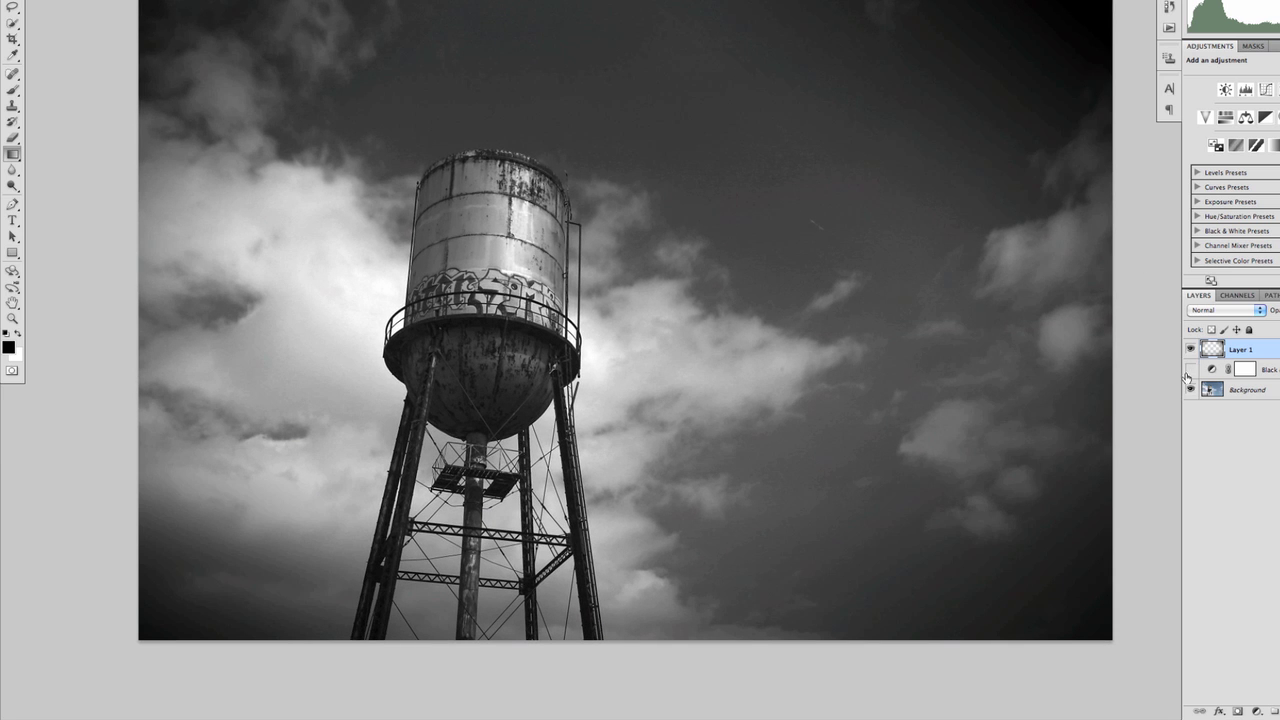
{"action": "left_click_drag", "start_coordinate": [1189, 369], "coordinate": [1189, 389]}
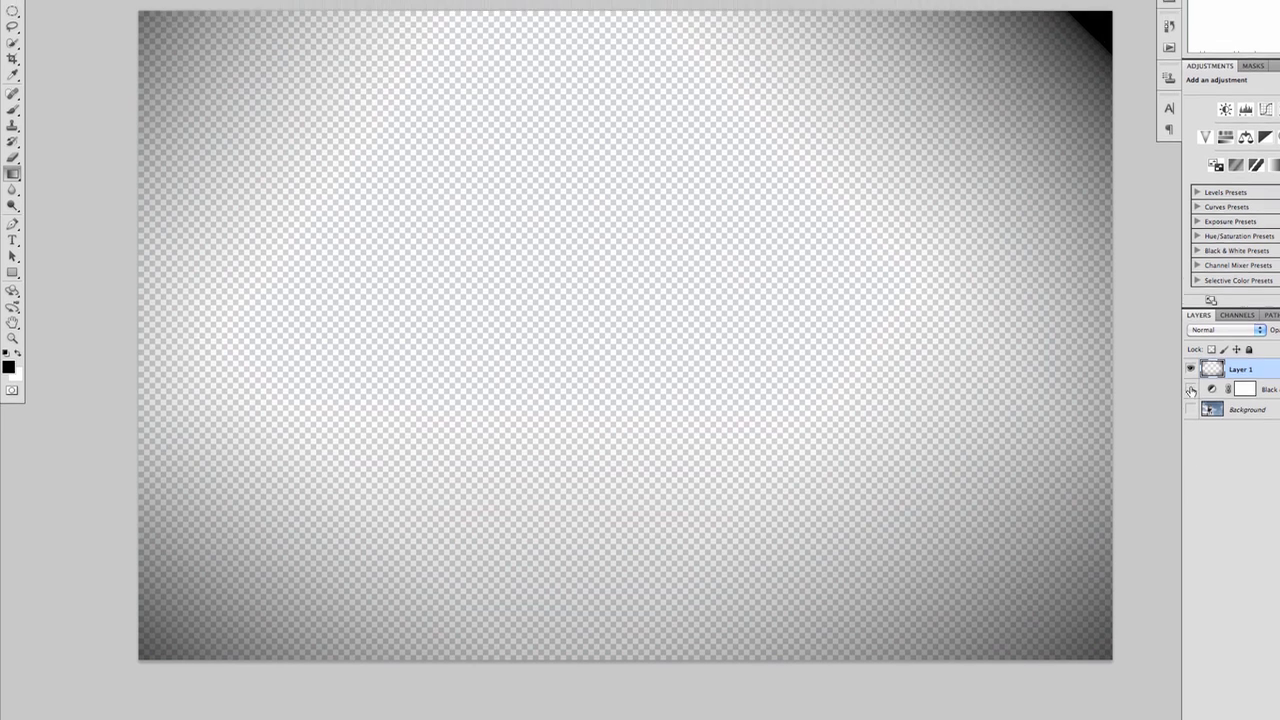
{"action": "left_click_drag", "start_coordinate": [1190, 369], "coordinate": [1189, 398]}
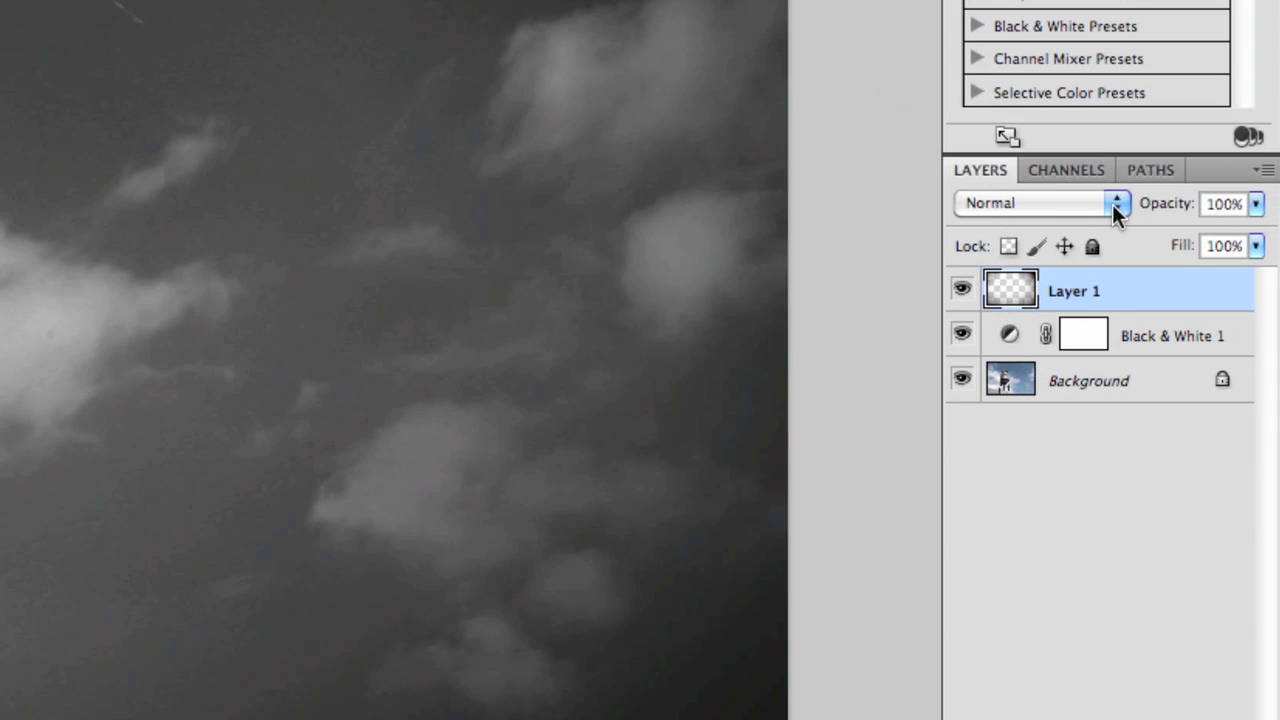
Set Layer 1's blend mode to Overlay and its opacity to 81%
{"action": "left_click", "coordinate": [1115, 204]}
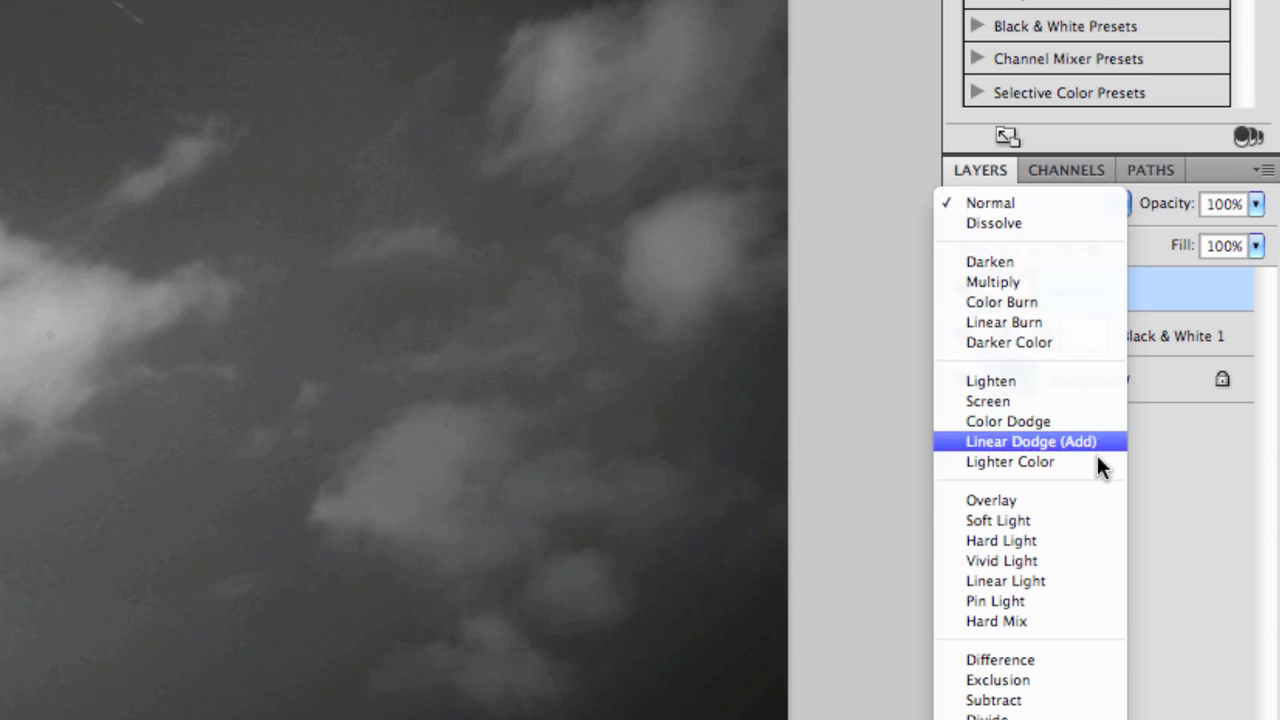
{"action": "left_click", "coordinate": [1097, 501]}
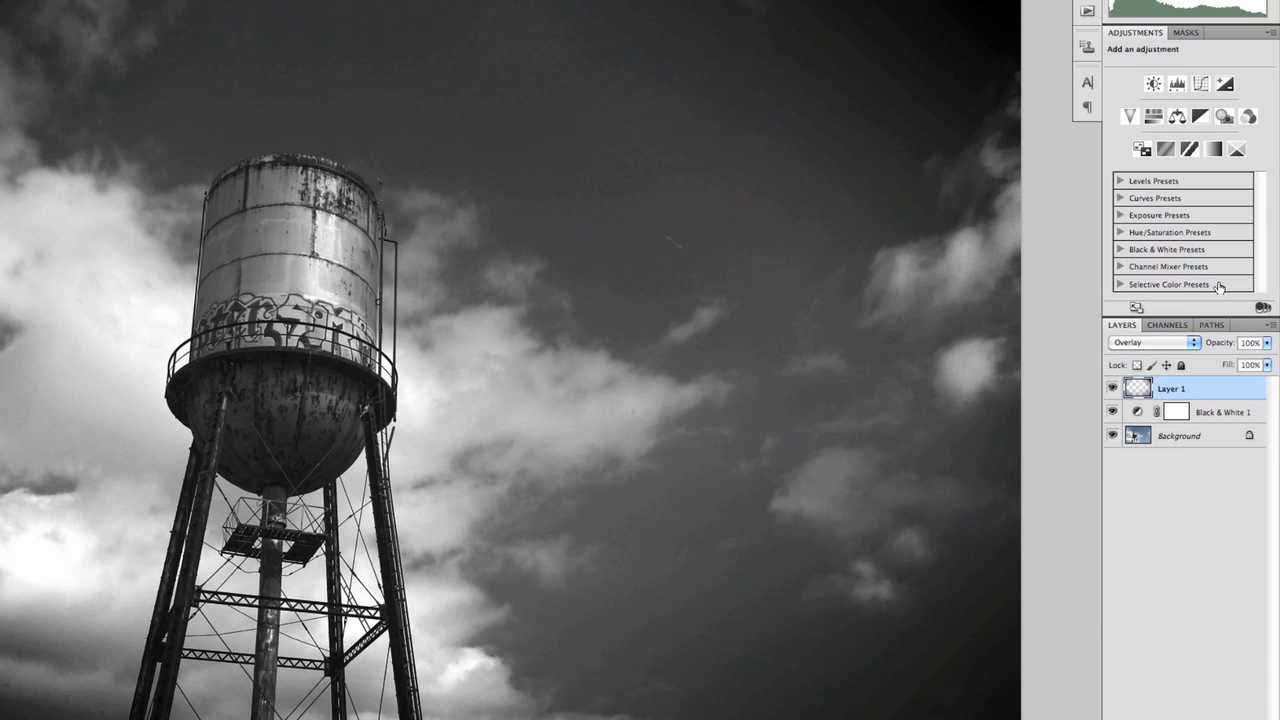
{"action": "left_click_drag", "start_coordinate": [1267, 343], "coordinate": [1248, 372]}
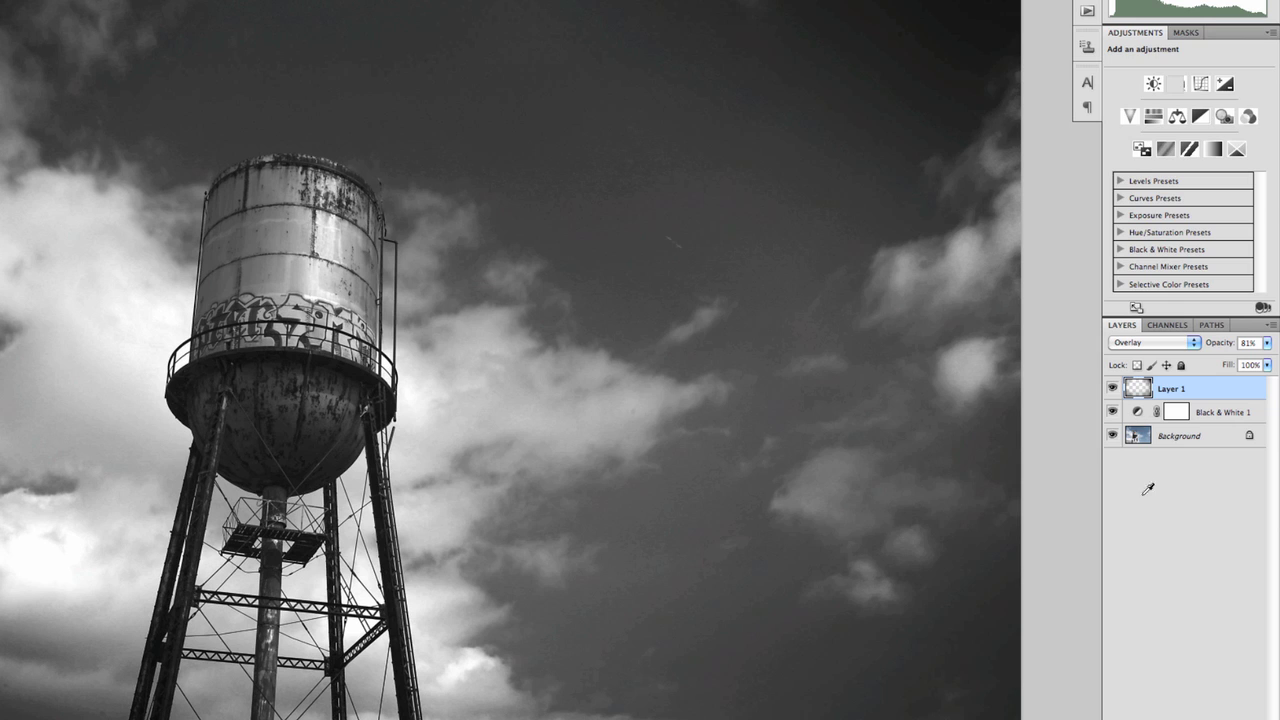
Raise the Black & White 1 Blues slider to -64, then reselect Layer 1
{"action": "left_click", "coordinate": [1138, 412]}
{"action": "left_click_drag", "start_coordinate": [1152, 233], "coordinate": [1178, 207]}
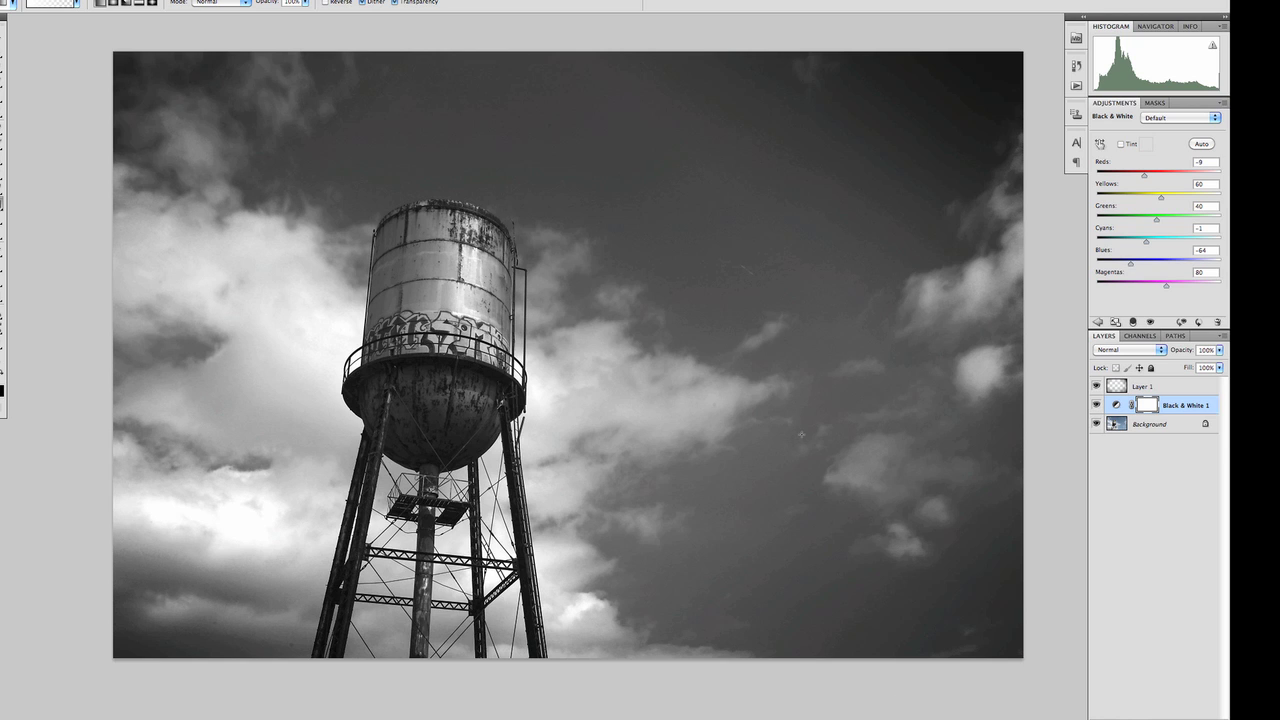
{"action": "left_click", "coordinate": [1126, 387]}
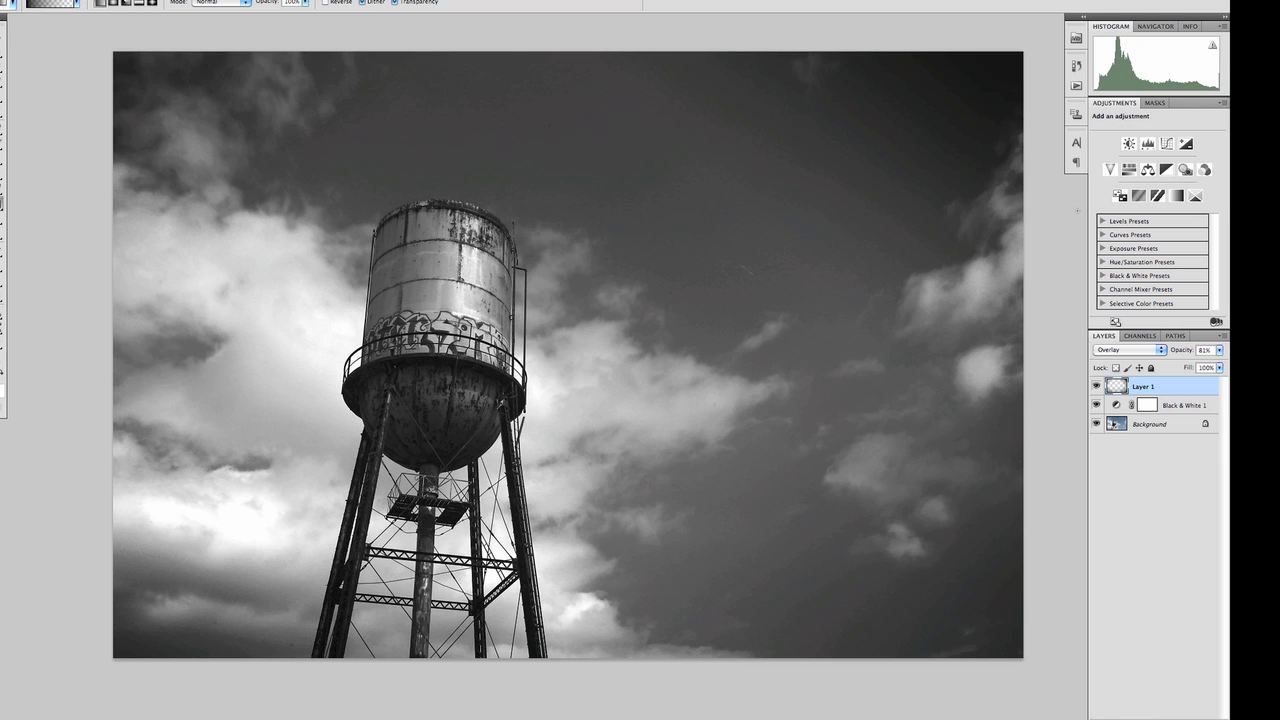
Create a new Layer 2 blending in Overlay mode
{"action": "key", "text": "ctrl+shift+alt+n"}
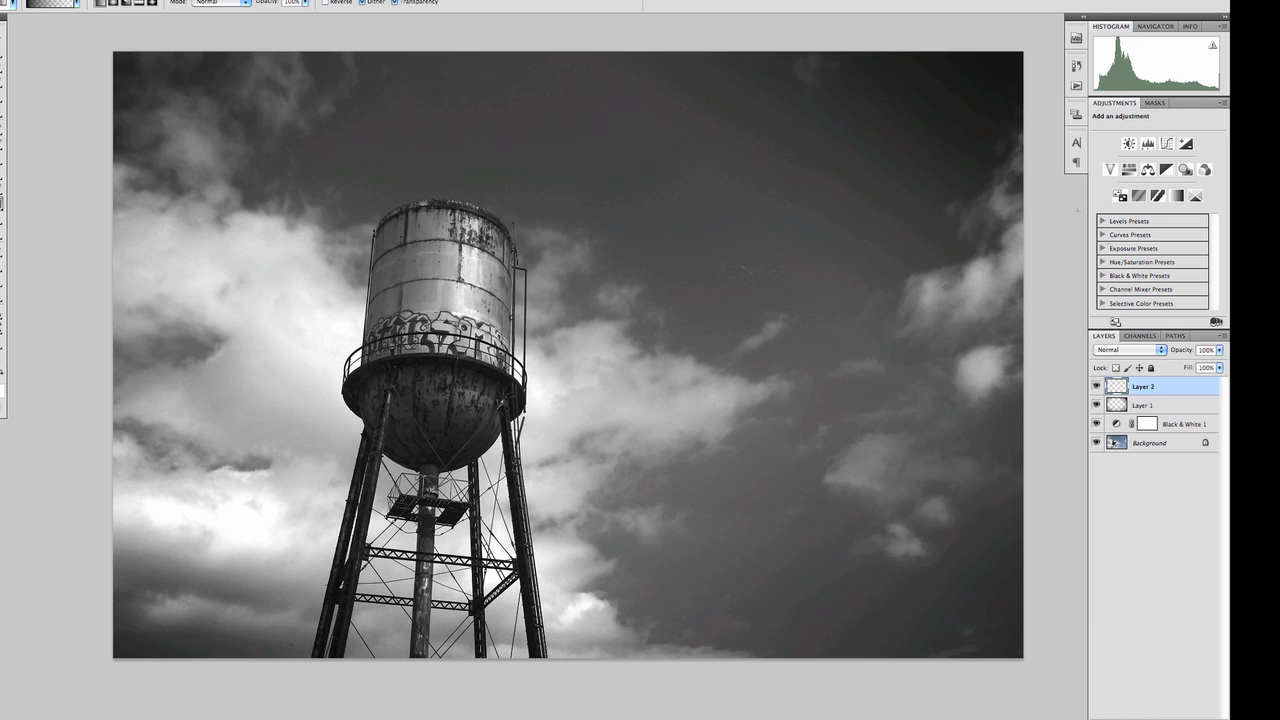
{"action": "left_click", "coordinate": [1126, 352]}
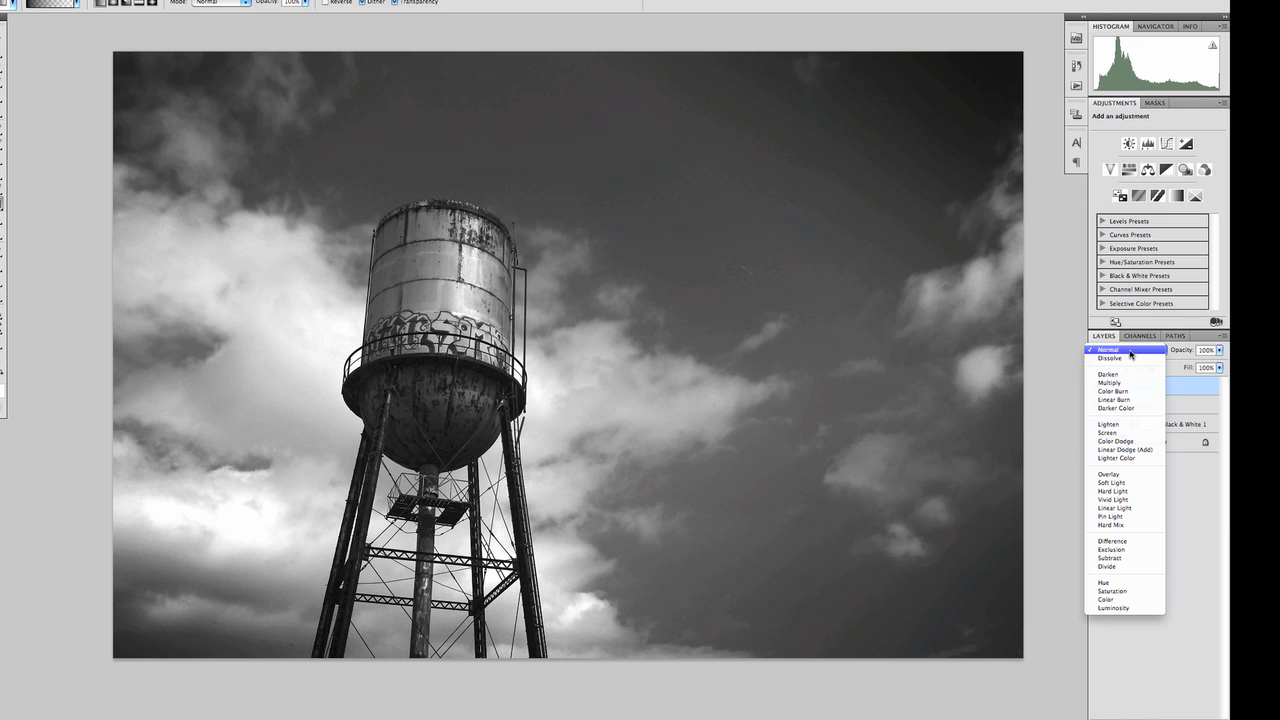
{"action": "left_click", "coordinate": [1136, 474]}
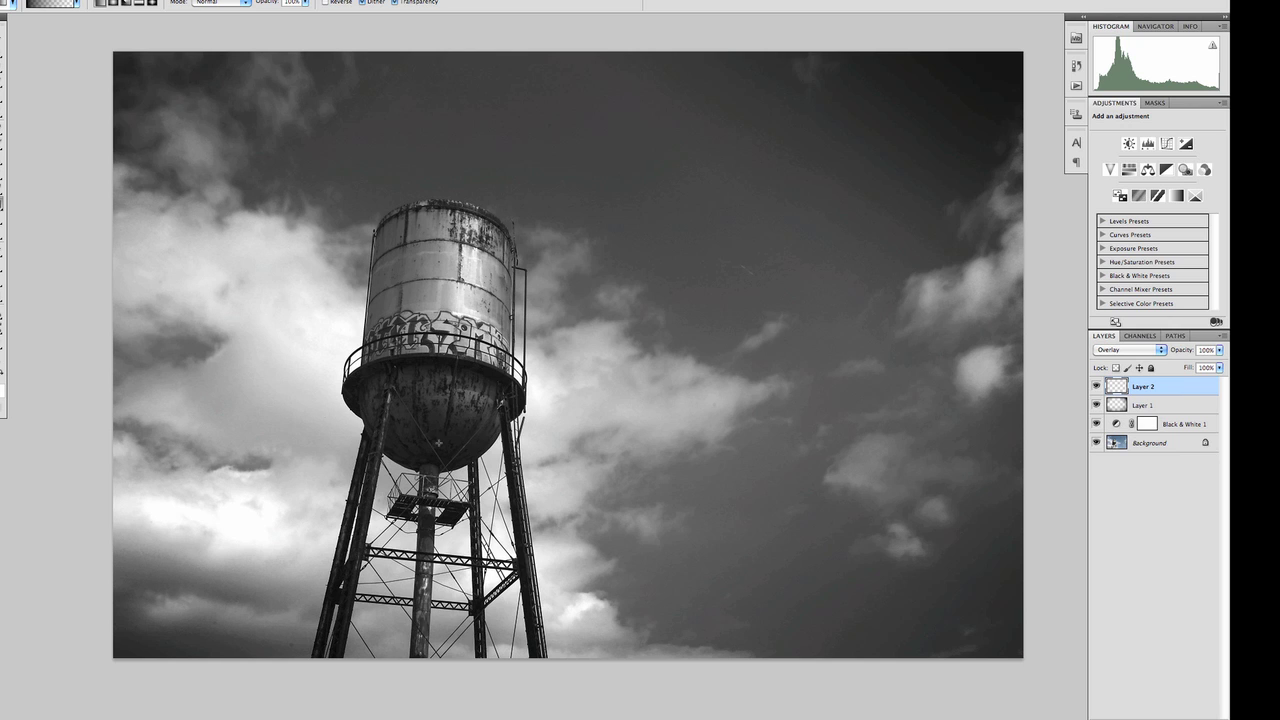
Brush over the left and lower-left clouds at 53% flow, then set Layer 2 to 56% opacity
{"action": "key", "text": "b"}
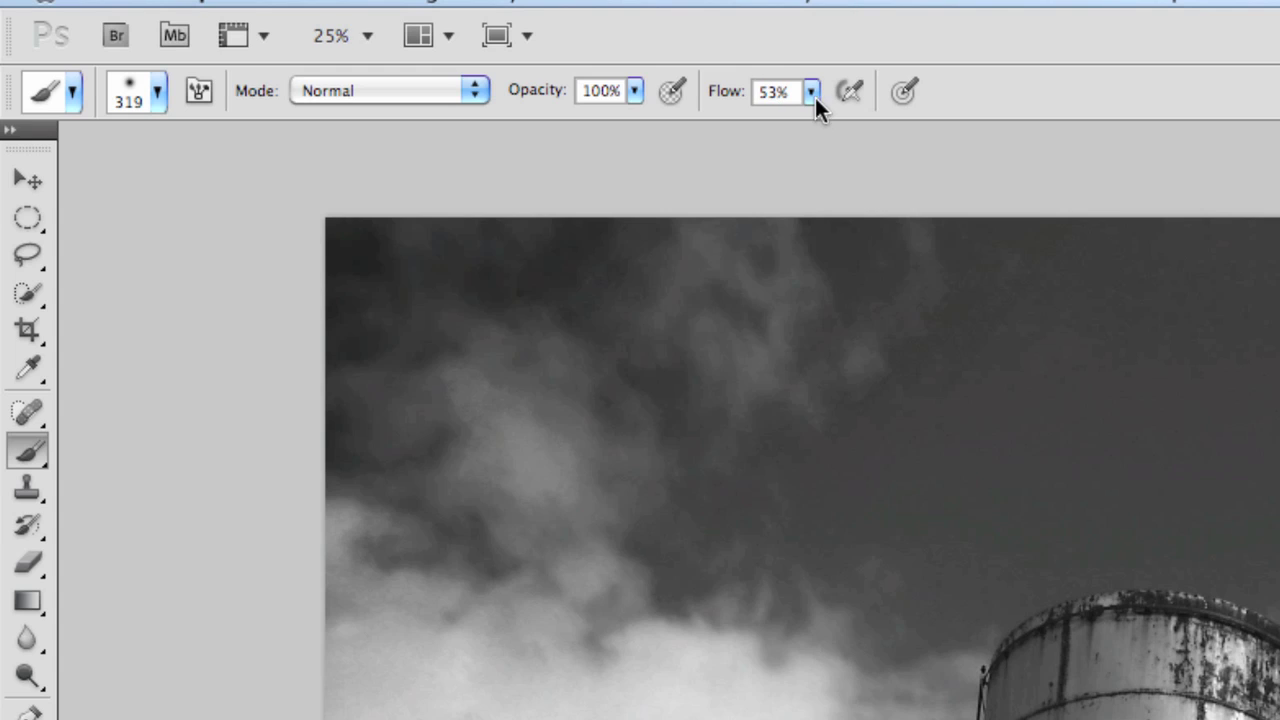
{"action": "left_click", "coordinate": [810, 94]}
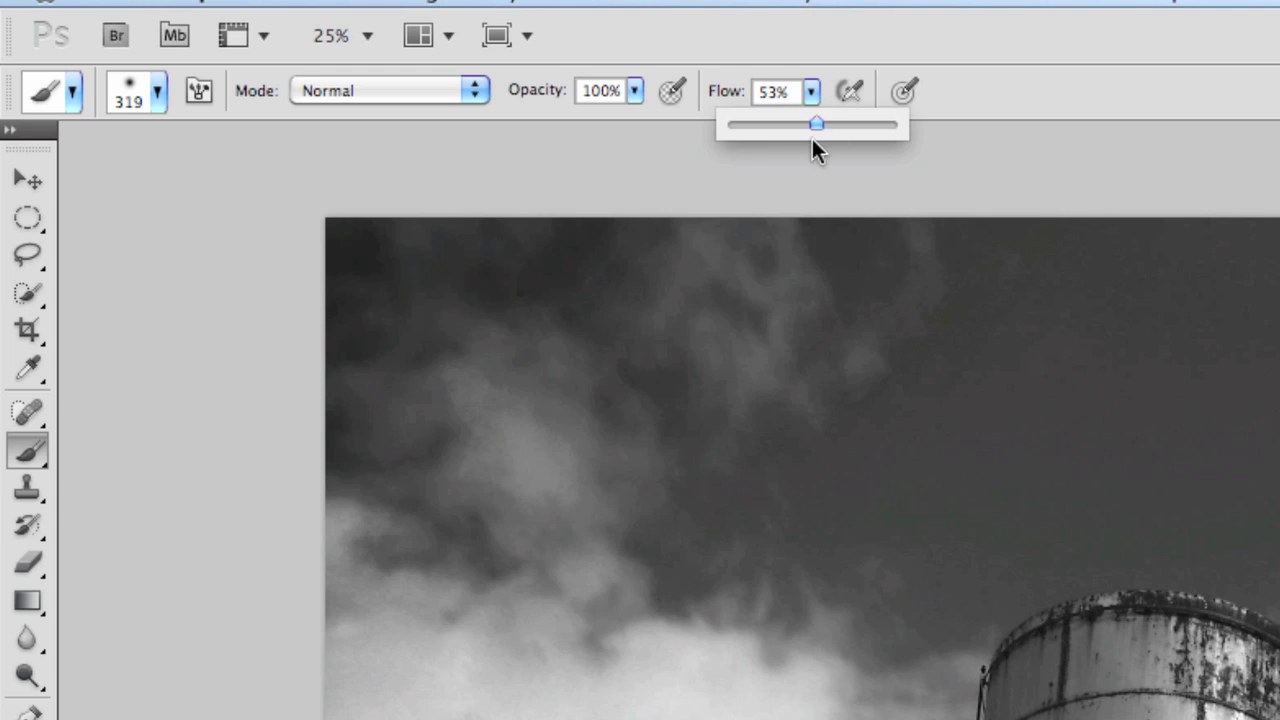
{"action": "left_click", "coordinate": [807, 88]}
{"action": "type", "text": "53"}
{"action": "key", "text": "Return"}
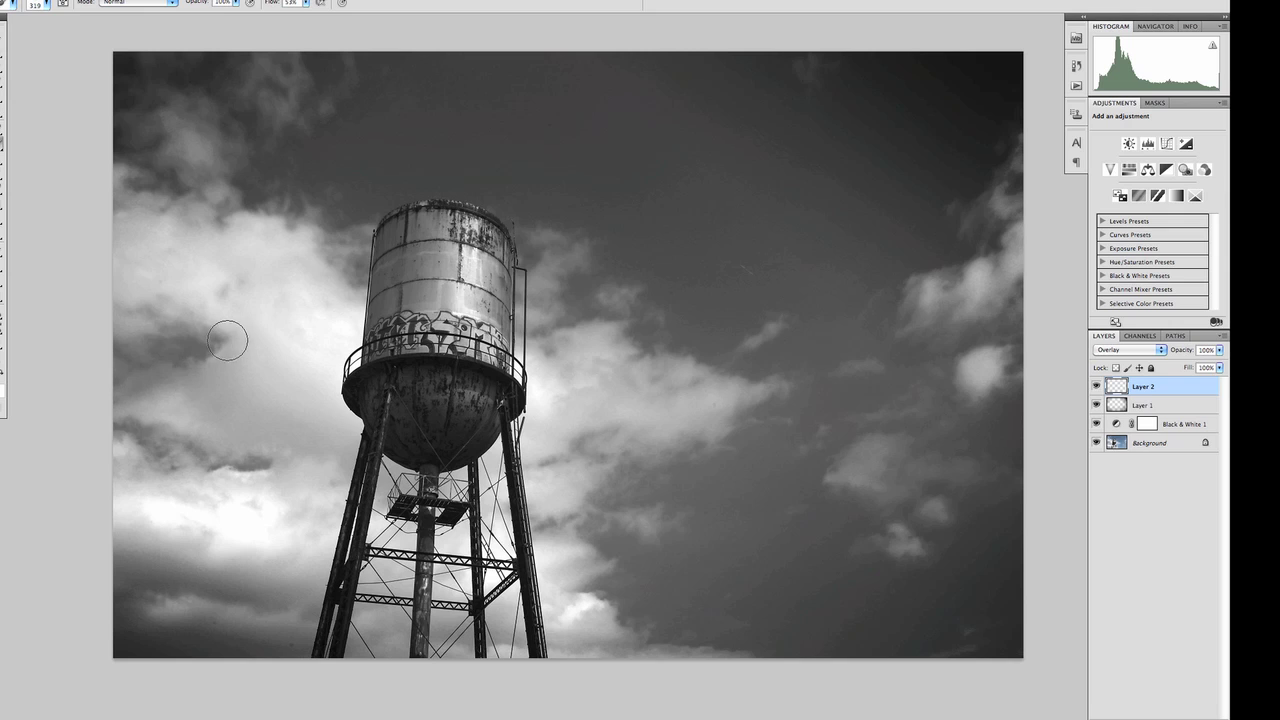
{"action": "left_click_drag", "start_coordinate": [227, 341], "coordinate": [172, 372]}
{"action": "mouse_move", "coordinate": [135, 452]}
{"action": "left_mouse_down"}
{"action": "mouse_move", "coordinate": [263, 472]}
{"action": "mouse_move", "coordinate": [186, 463]}
{"action": "mouse_move", "coordinate": [247, 459]}
{"action": "mouse_move", "coordinate": [209, 491]}
{"action": "left_mouse_up"}
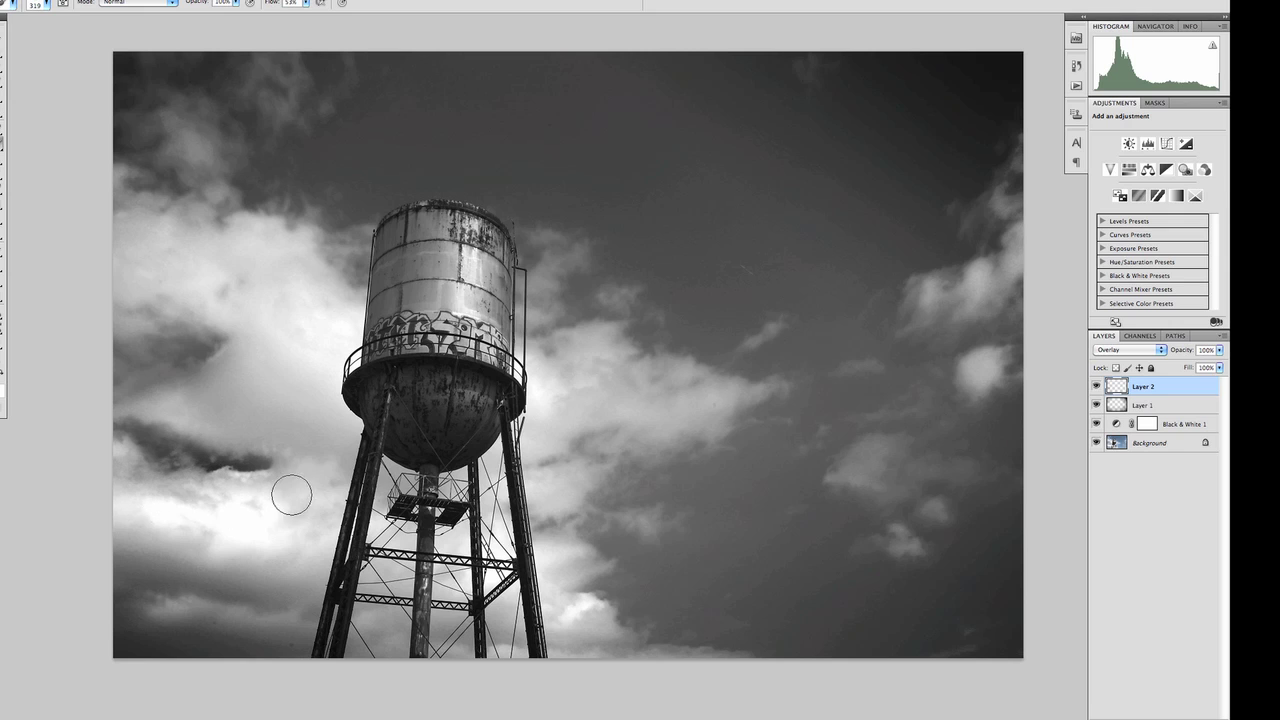
{"action": "mouse_move", "coordinate": [317, 500]}
{"action": "left_mouse_down"}
{"action": "mouse_move", "coordinate": [281, 573]}
{"action": "mouse_move", "coordinate": [108, 580]}
{"action": "mouse_move", "coordinate": [116, 592]}
{"action": "mouse_move", "coordinate": [262, 598]}
{"action": "mouse_move", "coordinate": [245, 613]}
{"action": "mouse_move", "coordinate": [601, 585]}
{"action": "mouse_move", "coordinate": [556, 593]}
{"action": "mouse_move", "coordinate": [616, 633]}
{"action": "mouse_move", "coordinate": [577, 608]}
{"action": "mouse_move", "coordinate": [602, 598]}
{"action": "mouse_move", "coordinate": [672, 649]}
{"action": "mouse_move", "coordinate": [662, 644]}
{"action": "mouse_move", "coordinate": [726, 662]}
{"action": "mouse_move", "coordinate": [613, 505]}
{"action": "mouse_move", "coordinate": [553, 548]}
{"action": "mouse_move", "coordinate": [616, 529]}
{"action": "mouse_move", "coordinate": [576, 472]}
{"action": "mouse_move", "coordinate": [535, 474]}
{"action": "mouse_move", "coordinate": [567, 487]}
{"action": "mouse_move", "coordinate": [540, 462]}
{"action": "mouse_move", "coordinate": [634, 444]}
{"action": "mouse_move", "coordinate": [541, 354]}
{"action": "mouse_move", "coordinate": [562, 357]}
{"action": "mouse_move", "coordinate": [522, 344]}
{"action": "mouse_move", "coordinate": [632, 329]}
{"action": "mouse_move", "coordinate": [567, 335]}
{"action": "mouse_move", "coordinate": [670, 343]}
{"action": "mouse_move", "coordinate": [646, 364]}
{"action": "mouse_move", "coordinate": [743, 379]}
{"action": "mouse_move", "coordinate": [515, 254]}
{"action": "mouse_move", "coordinate": [562, 308]}
{"action": "mouse_move", "coordinate": [539, 304]}
{"action": "mouse_move", "coordinate": [555, 292]}
{"action": "mouse_move", "coordinate": [534, 253]}
{"action": "mouse_move", "coordinate": [349, 255]}
{"action": "mouse_move", "coordinate": [353, 239]}
{"action": "mouse_move", "coordinate": [367, 282]}
{"action": "mouse_move", "coordinate": [294, 246]}
{"action": "mouse_move", "coordinate": [338, 235]}
{"action": "mouse_move", "coordinate": [254, 225]}
{"action": "left_mouse_up"}
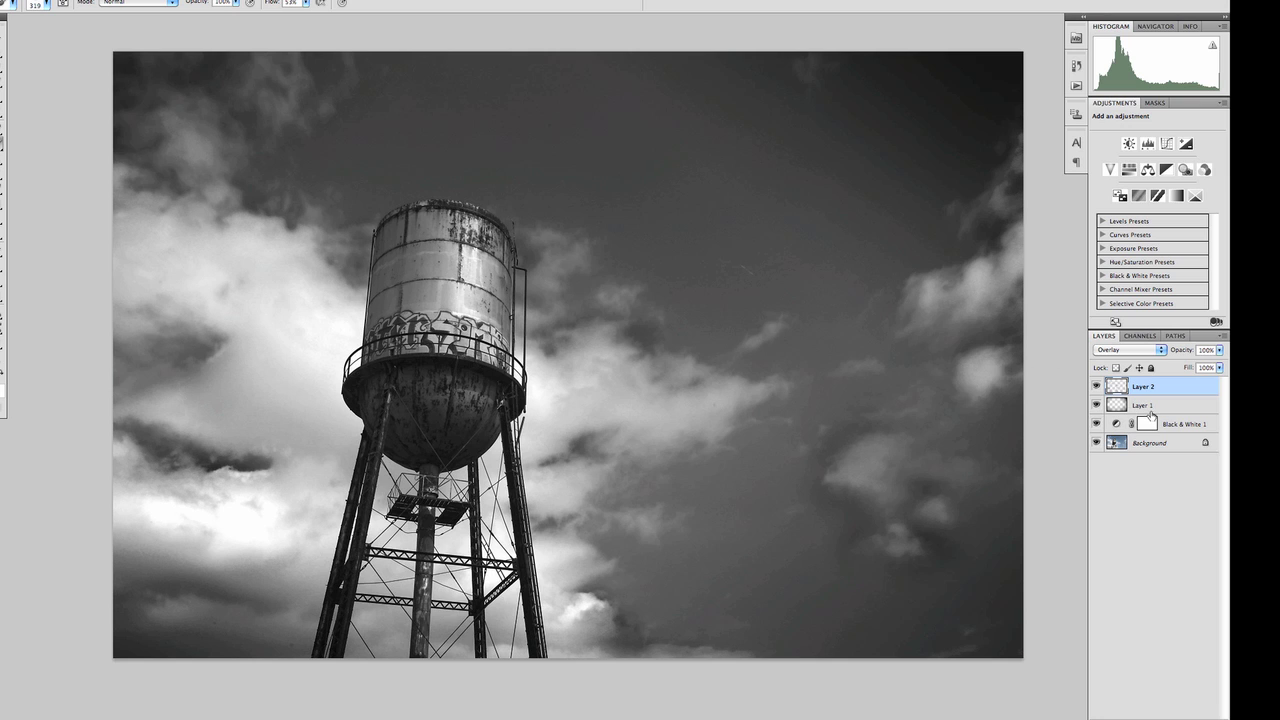
{"action": "left_click_drag", "start_coordinate": [1219, 352], "coordinate": [1188, 367]}
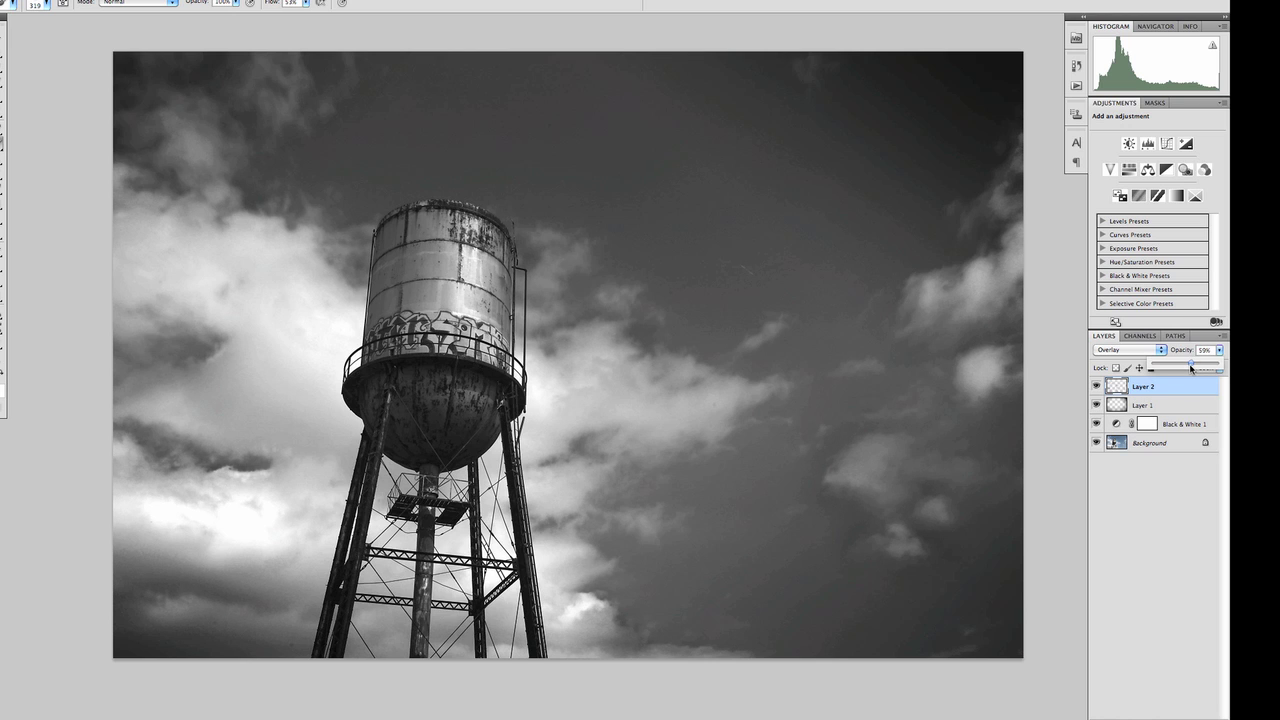
{"action": "left_click_drag", "start_coordinate": [1188, 367], "coordinate": [1188, 367]}
Create Layer 3 and fill a 100 px-feathered elliptical selection over the water tank with white
{"action": "key", "text": "super+alt+shift+n"}
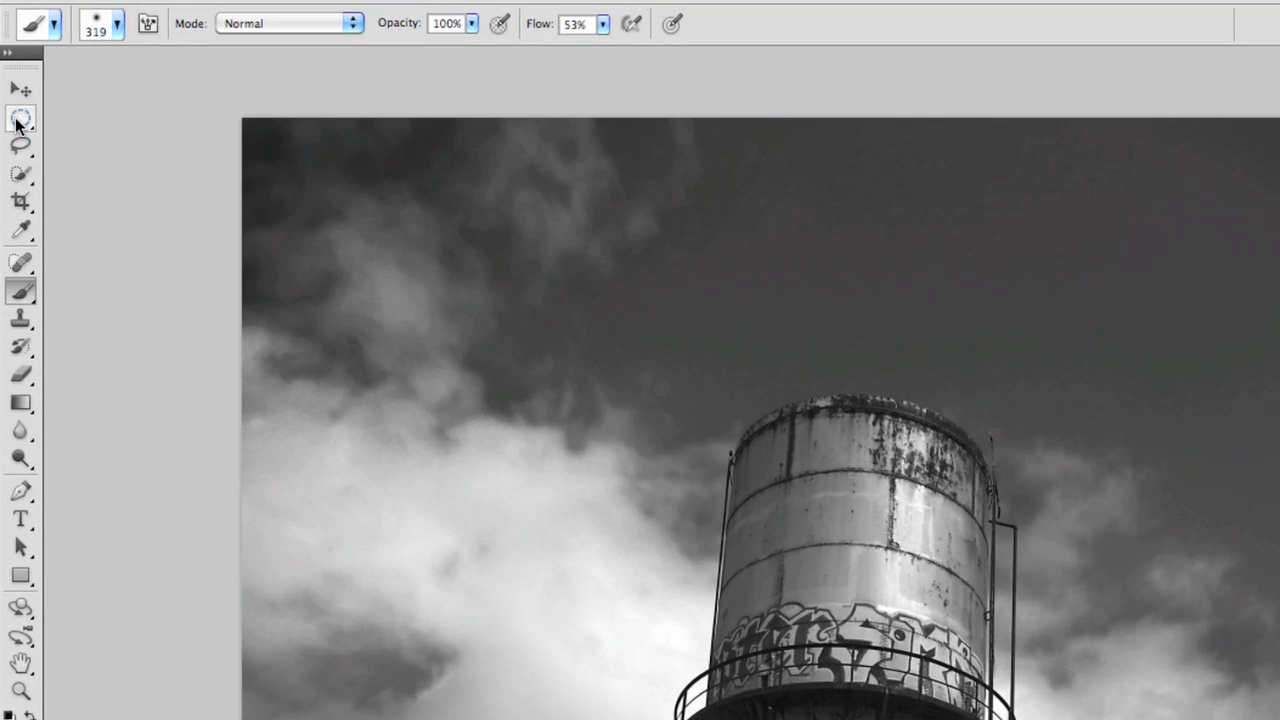
{"action": "key", "text": "m"}
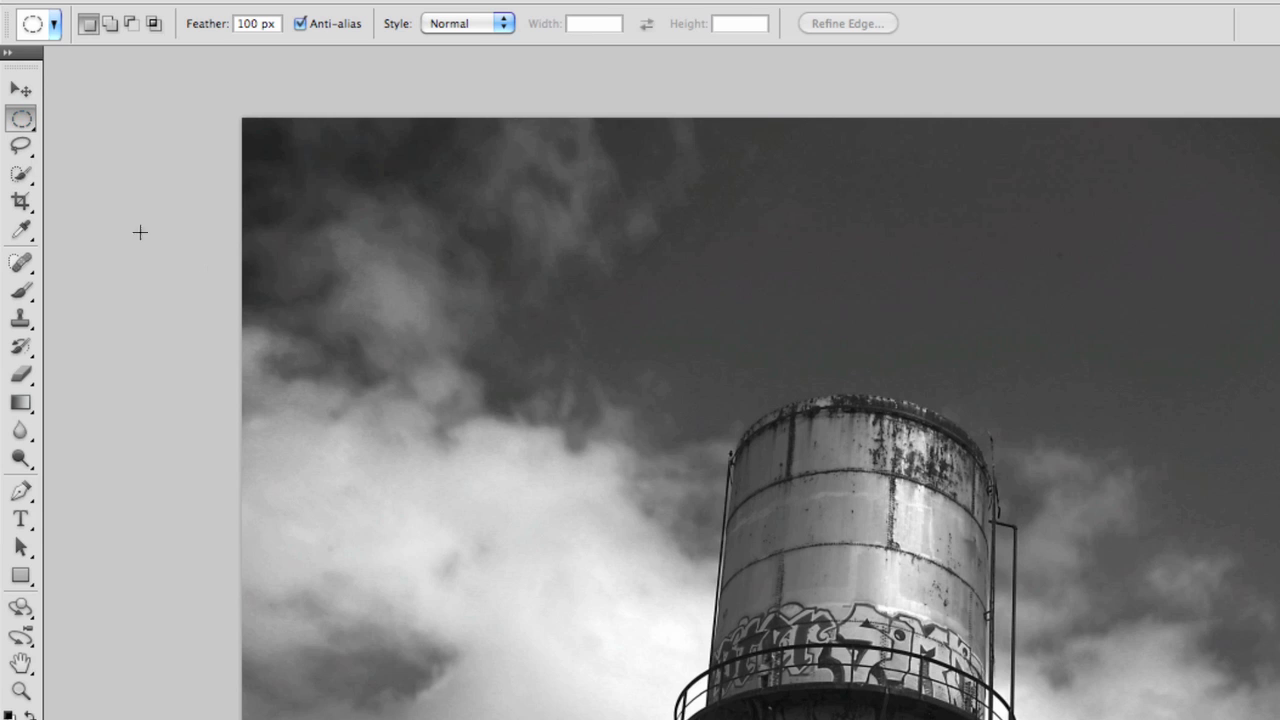
{"action": "left_click", "coordinate": [20, 122]}
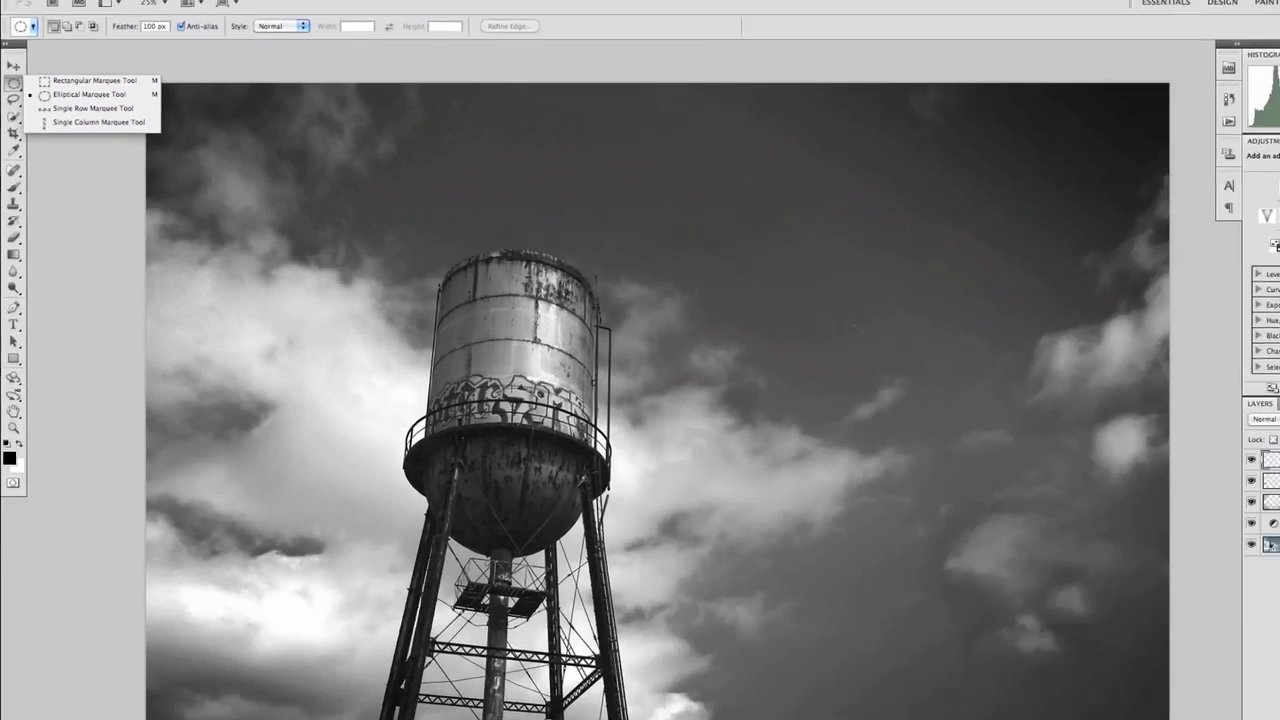
{"action": "left_click", "coordinate": [851, 607]}
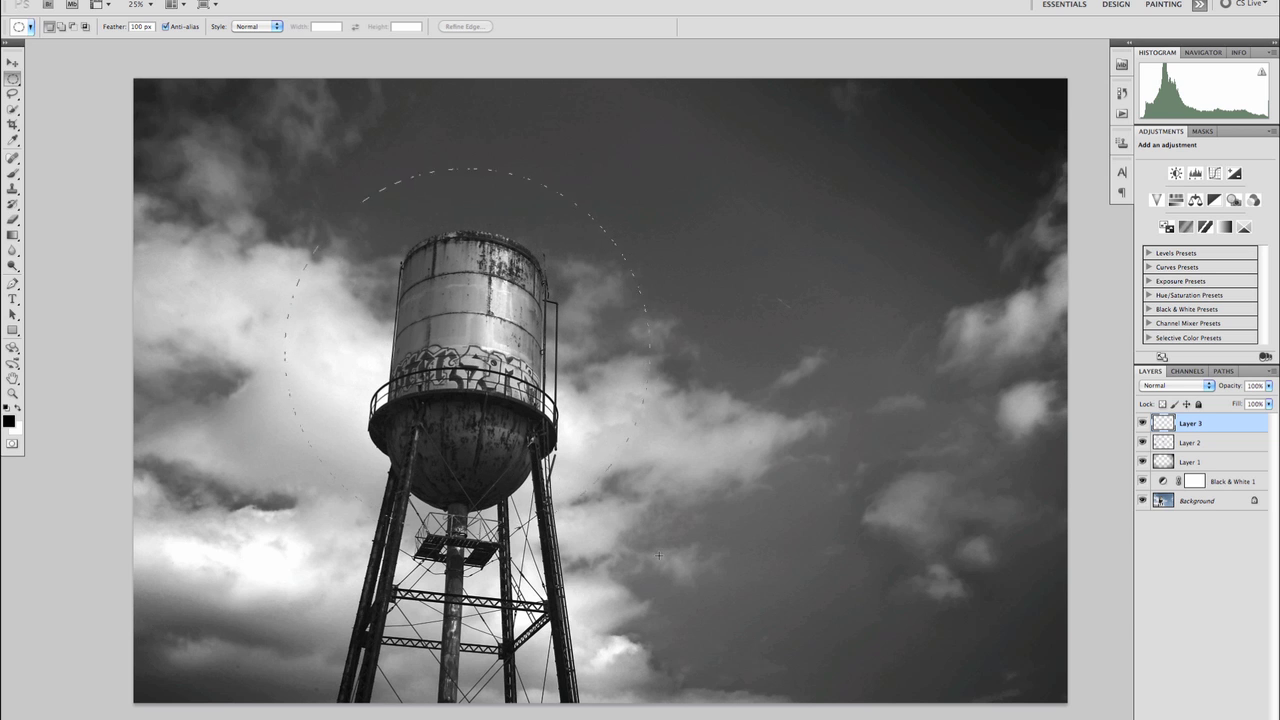
{"action": "left_click_drag", "start_coordinate": [651, 549], "coordinate": [652, 560]}
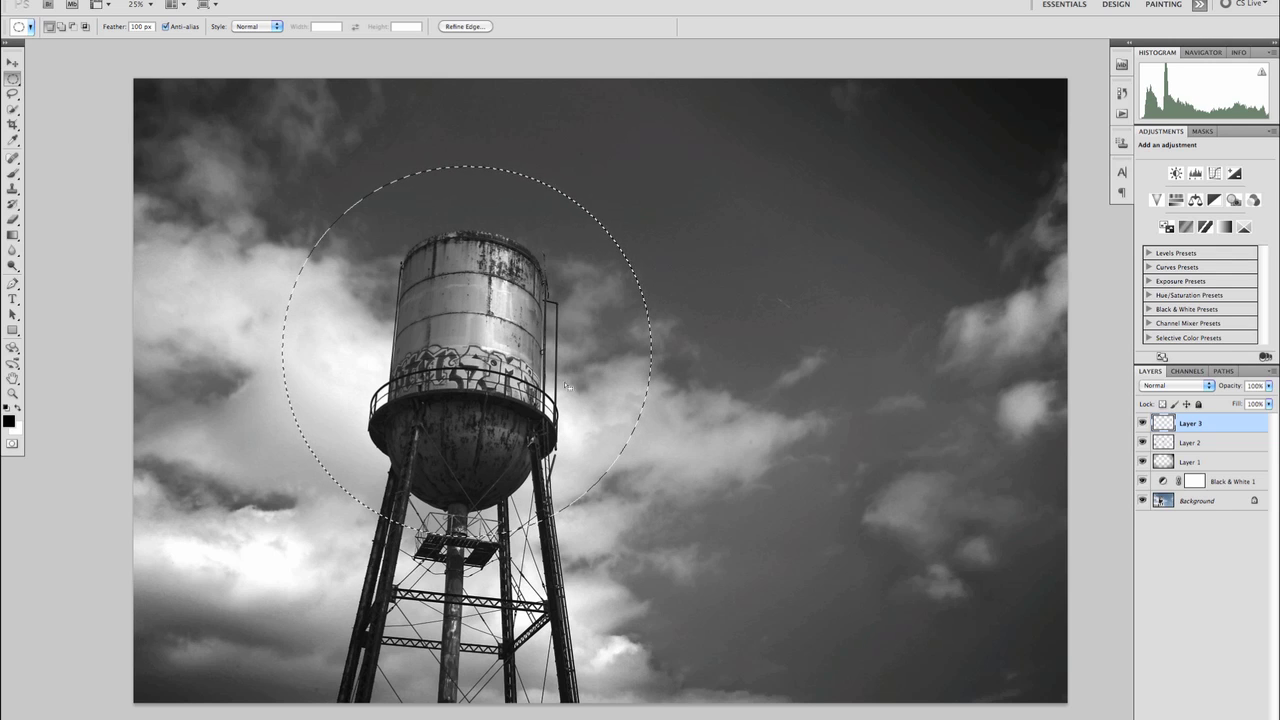
{"action": "left_click_drag", "start_coordinate": [505, 420], "coordinate": [514, 437]}
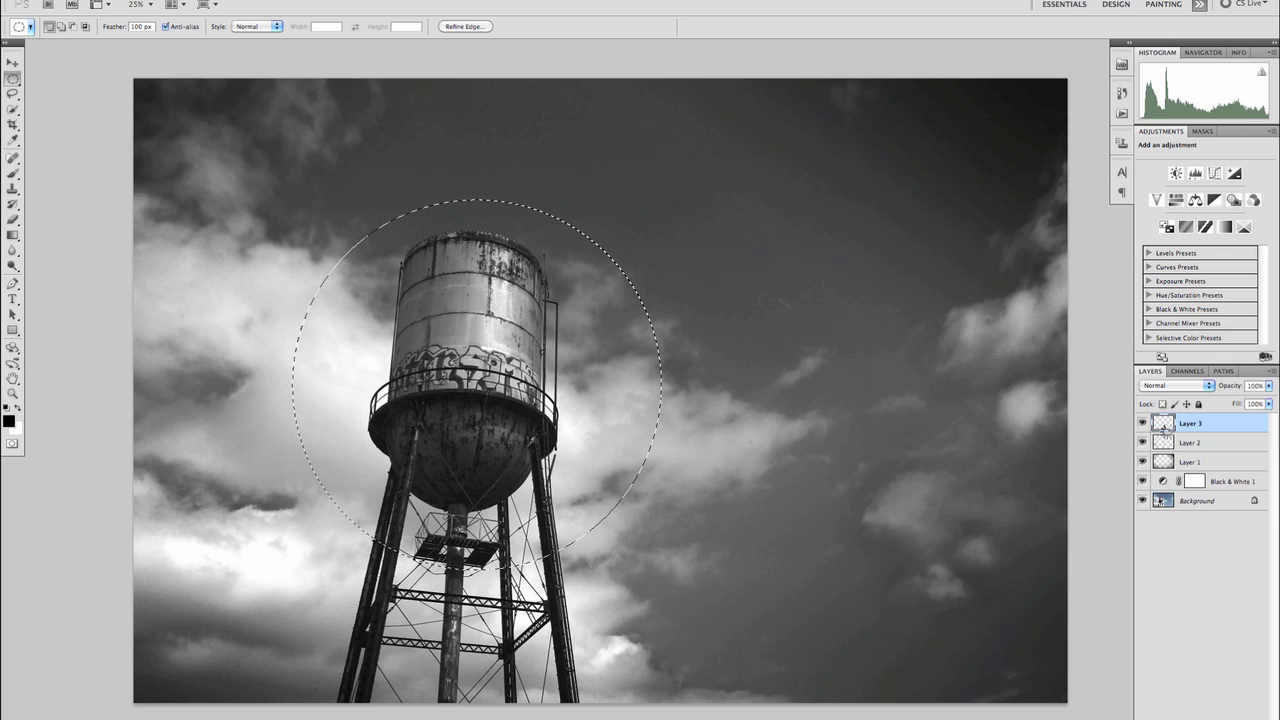
{"action": "key", "text": "ctrl+BackSpace"}
{"action": "key", "text": "ctrl+d"}
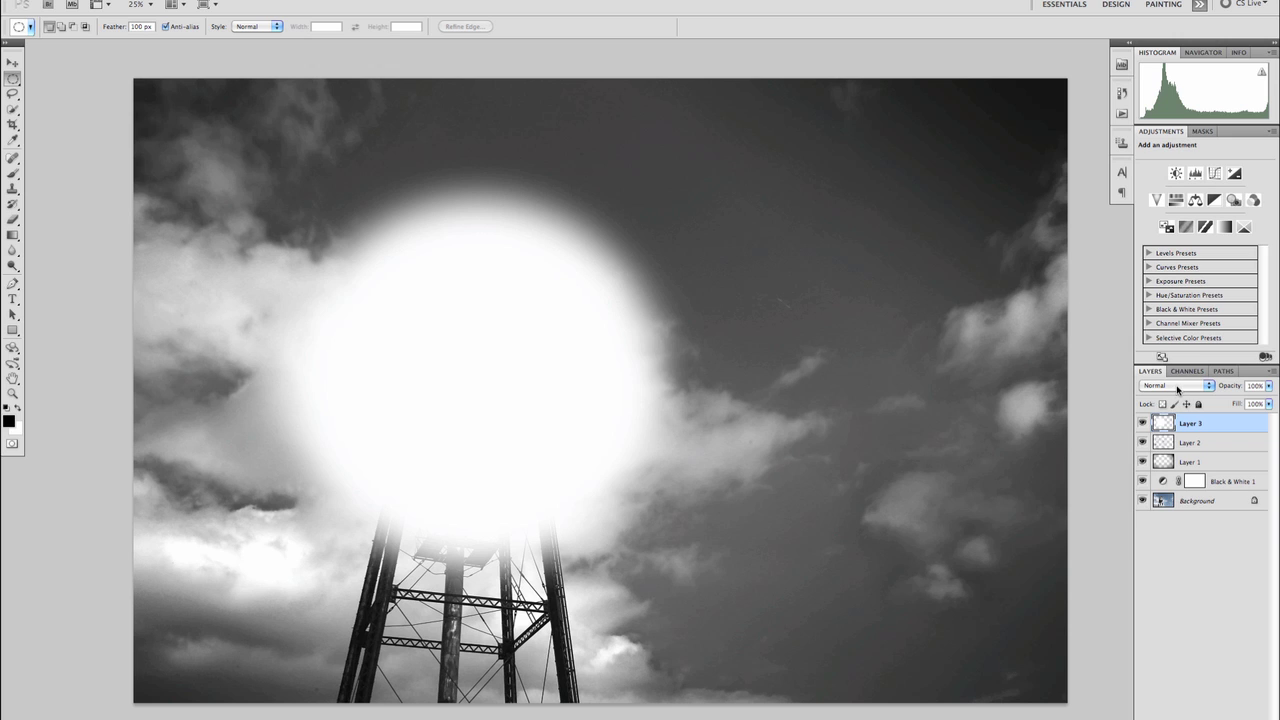
Set Layer 3 to Soft Light blend mode at 19% opacity
{"action": "left_click", "coordinate": [1183, 389]}
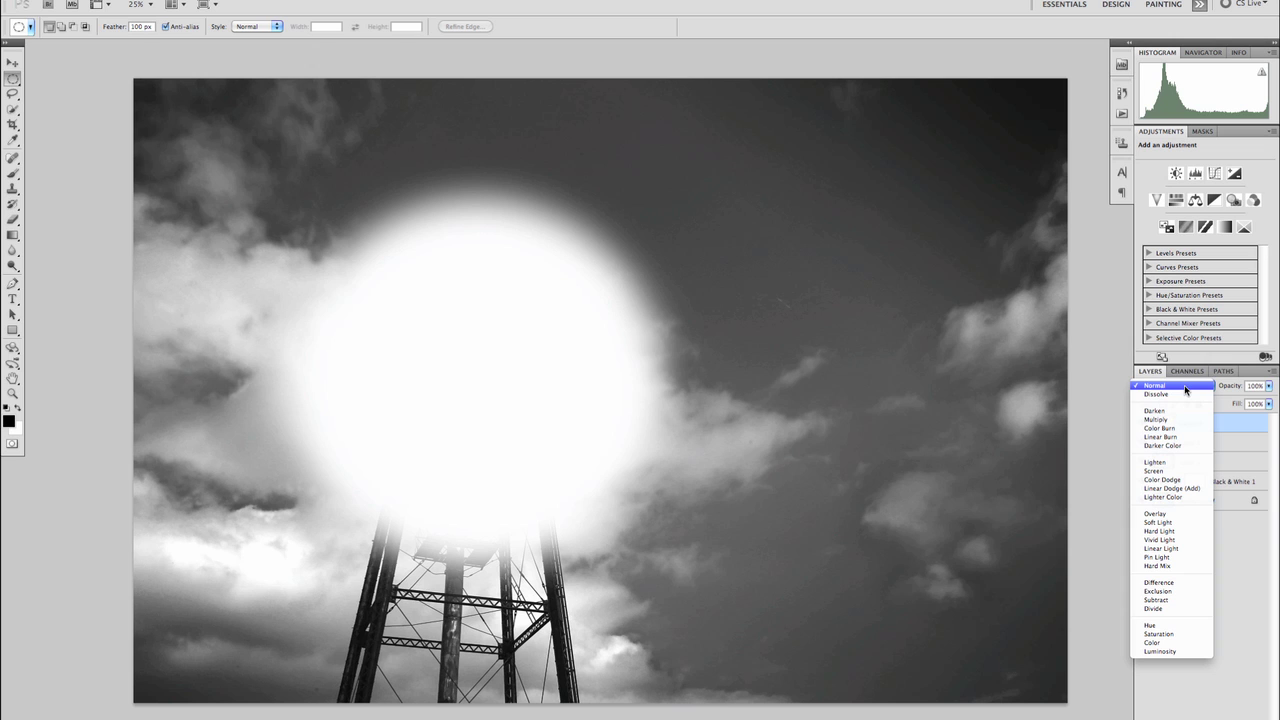
{"action": "left_click", "coordinate": [1188, 512]}
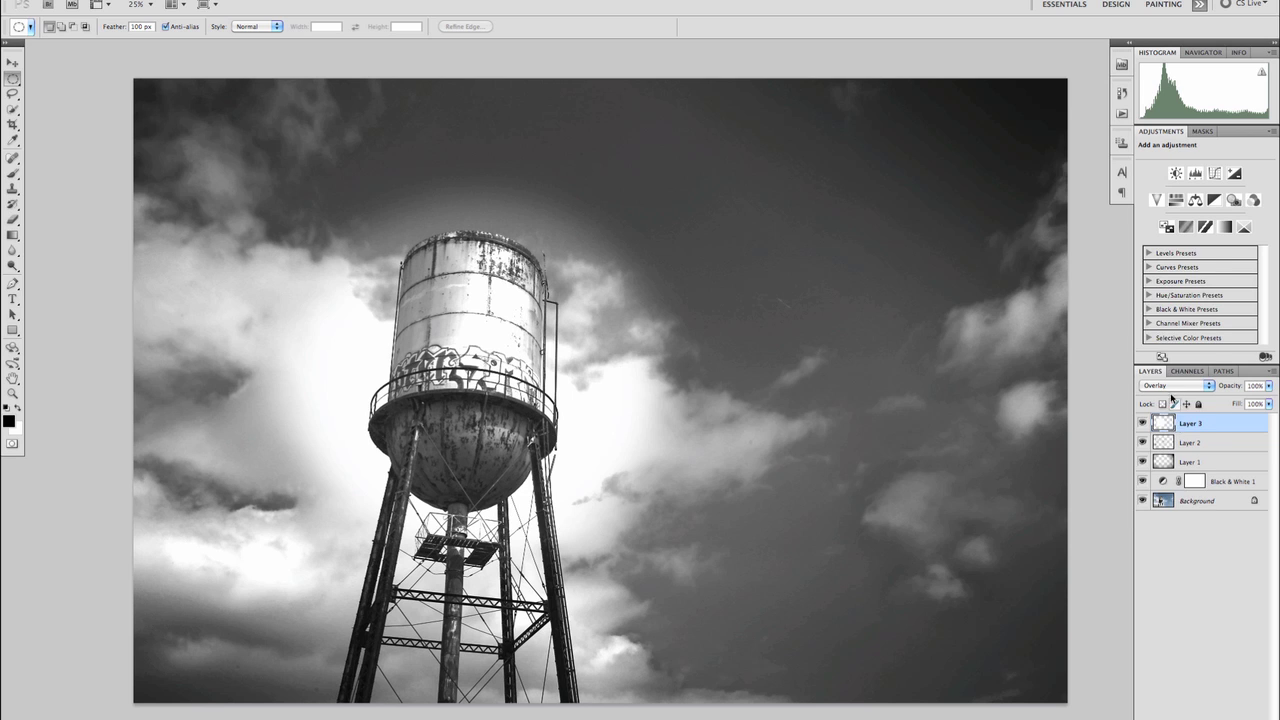
{"action": "left_click", "coordinate": [1177, 387]}
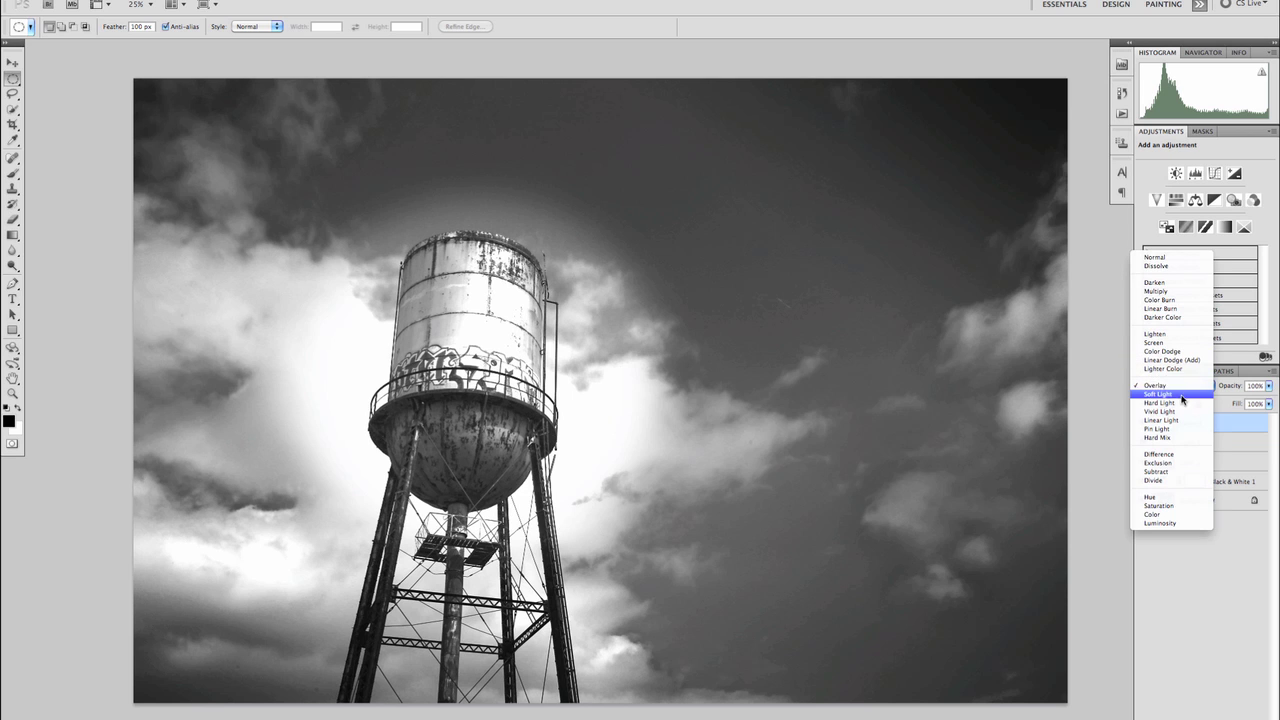
{"action": "left_click", "coordinate": [1184, 393]}
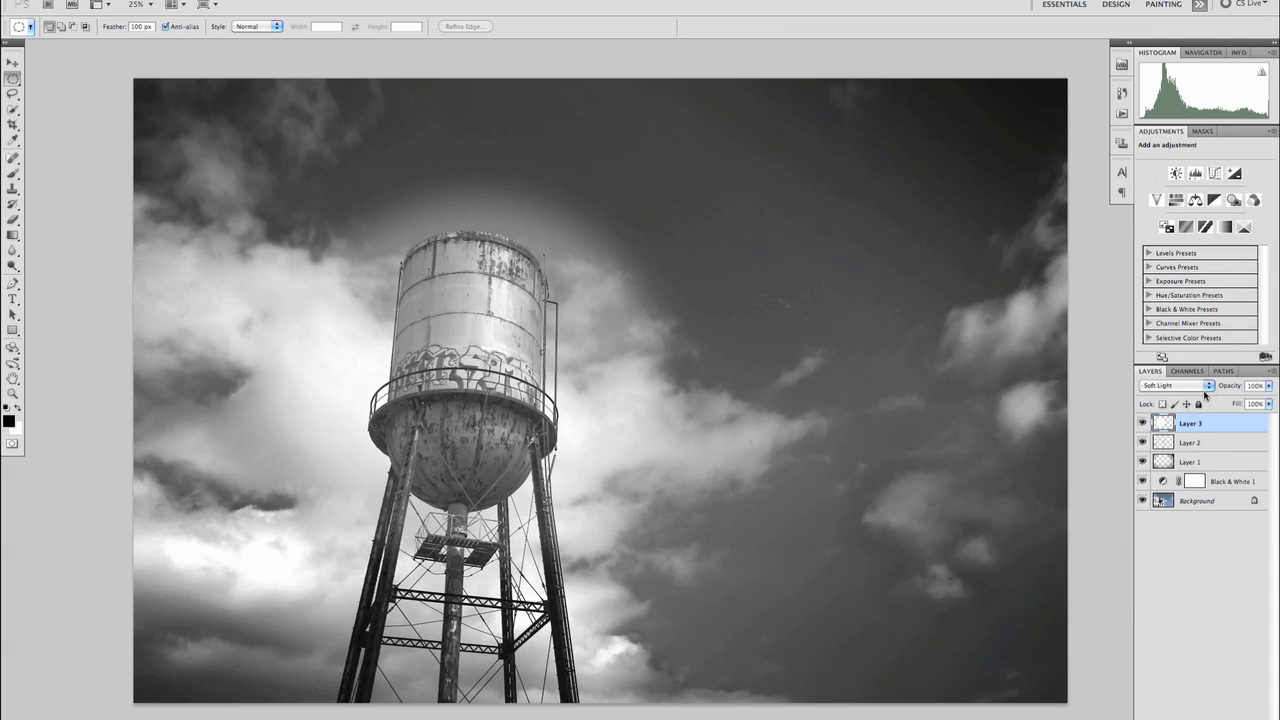
{"action": "left_click_drag", "start_coordinate": [1267, 390], "coordinate": [1213, 406]}
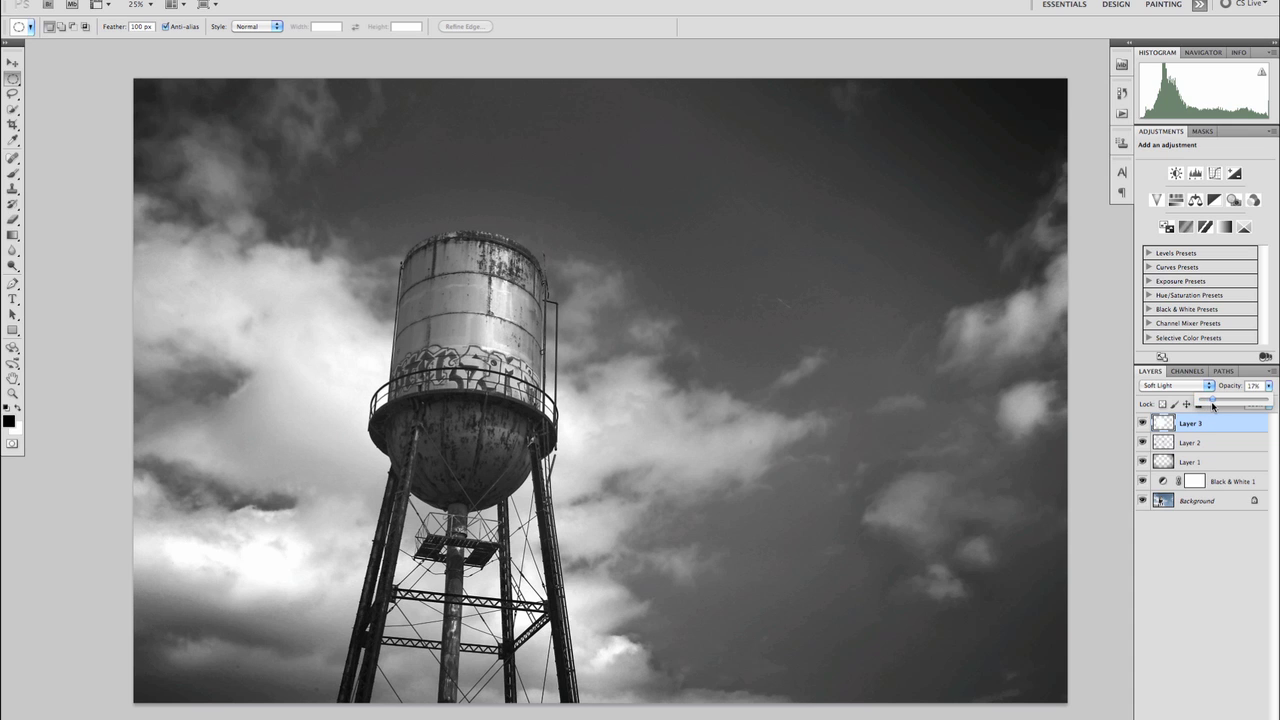
{"action": "left_click_drag", "start_coordinate": [1215, 405], "coordinate": [1215, 405]}
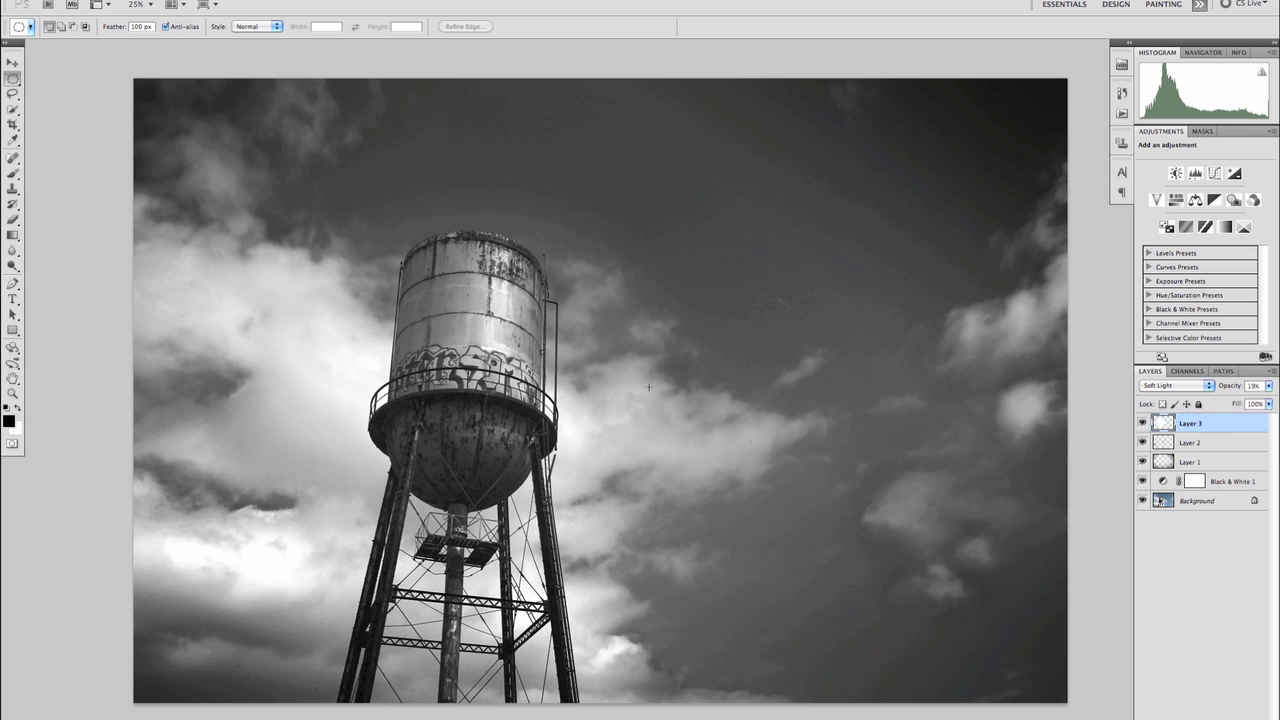
Nudge the glow slightly with the Move tool and toggle Layer 3's visibility to compare
{"action": "key", "text": "v"}
{"action": "left_click_drag", "start_coordinate": [520, 470], "coordinate": [525, 508]}
{"action": "left_click", "coordinate": [1143, 427]}
{"action": "left_click", "coordinate": [1143, 428]}
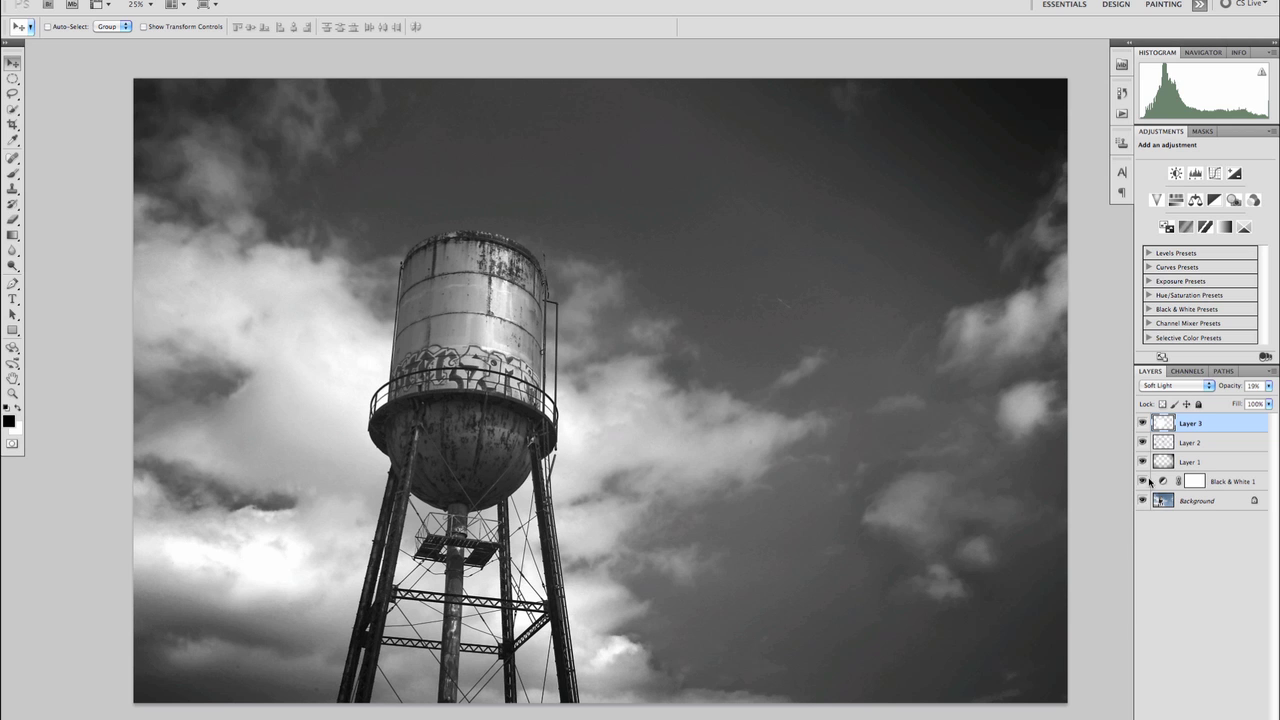
{"action": "left_click_drag", "start_coordinate": [1142, 482], "coordinate": [1142, 423]}
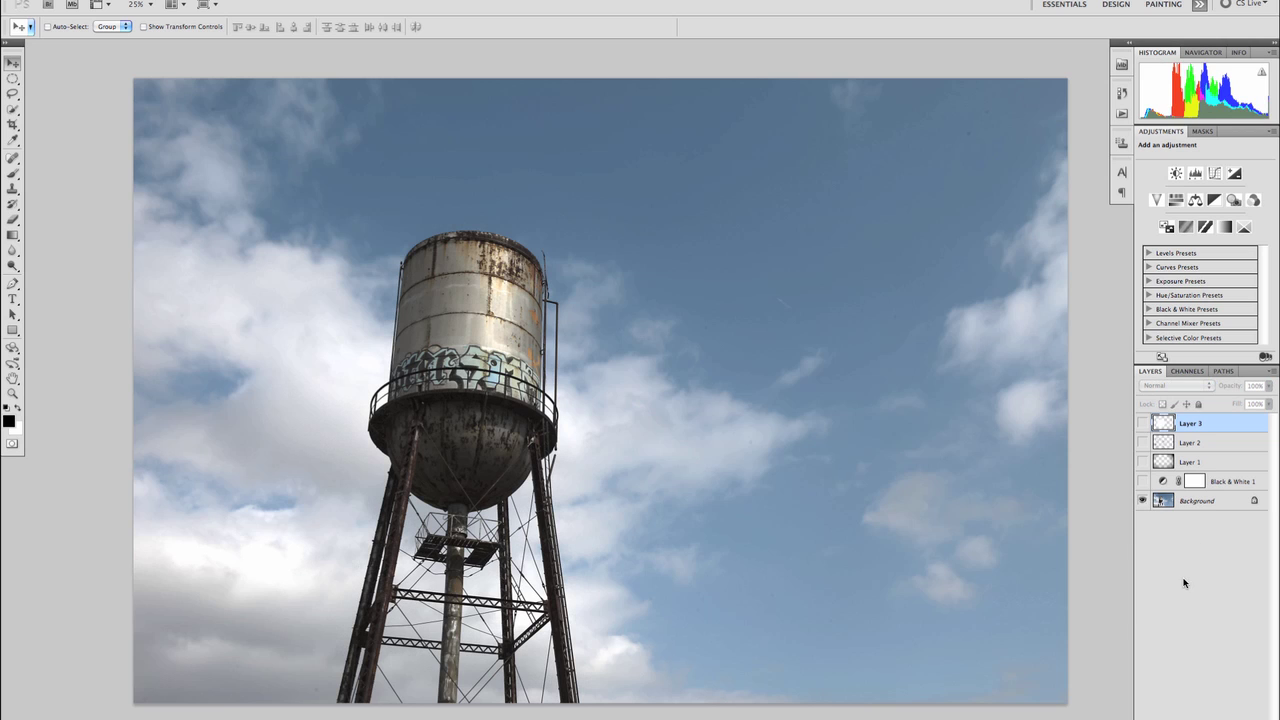
{"action": "left_click", "coordinate": [1143, 482]}
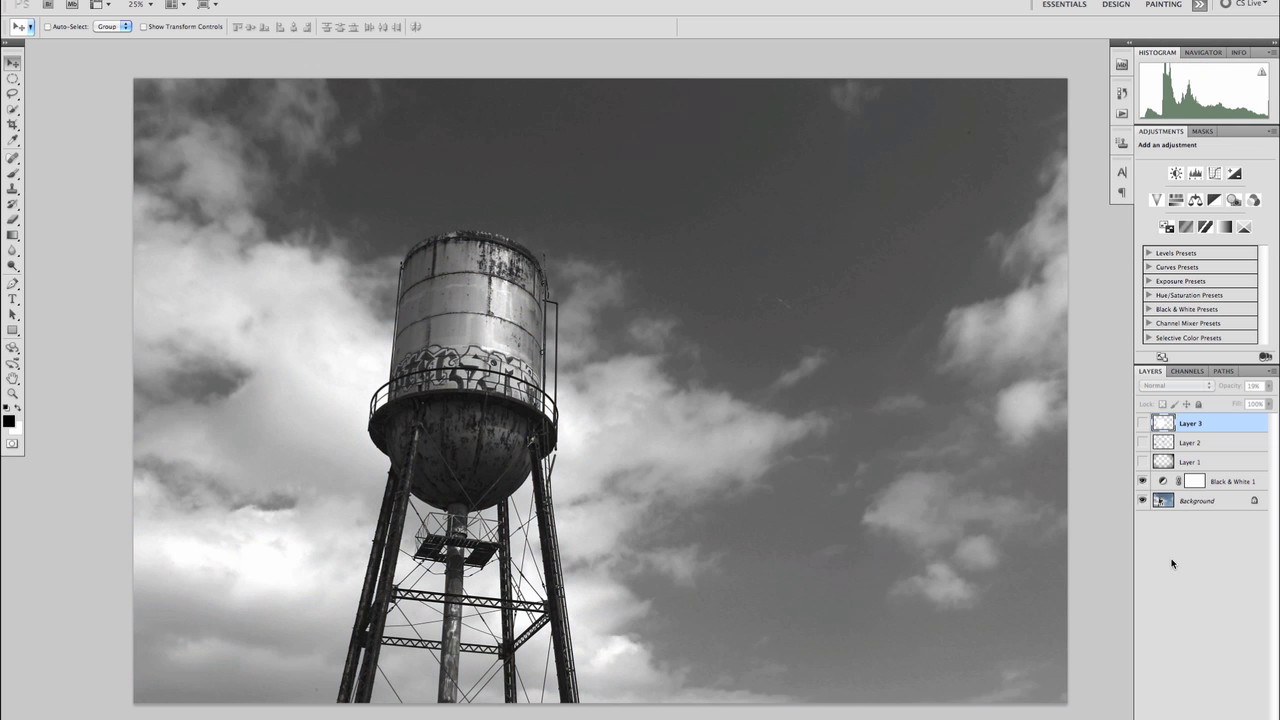
{"action": "left_click", "coordinate": [1220, 484]}
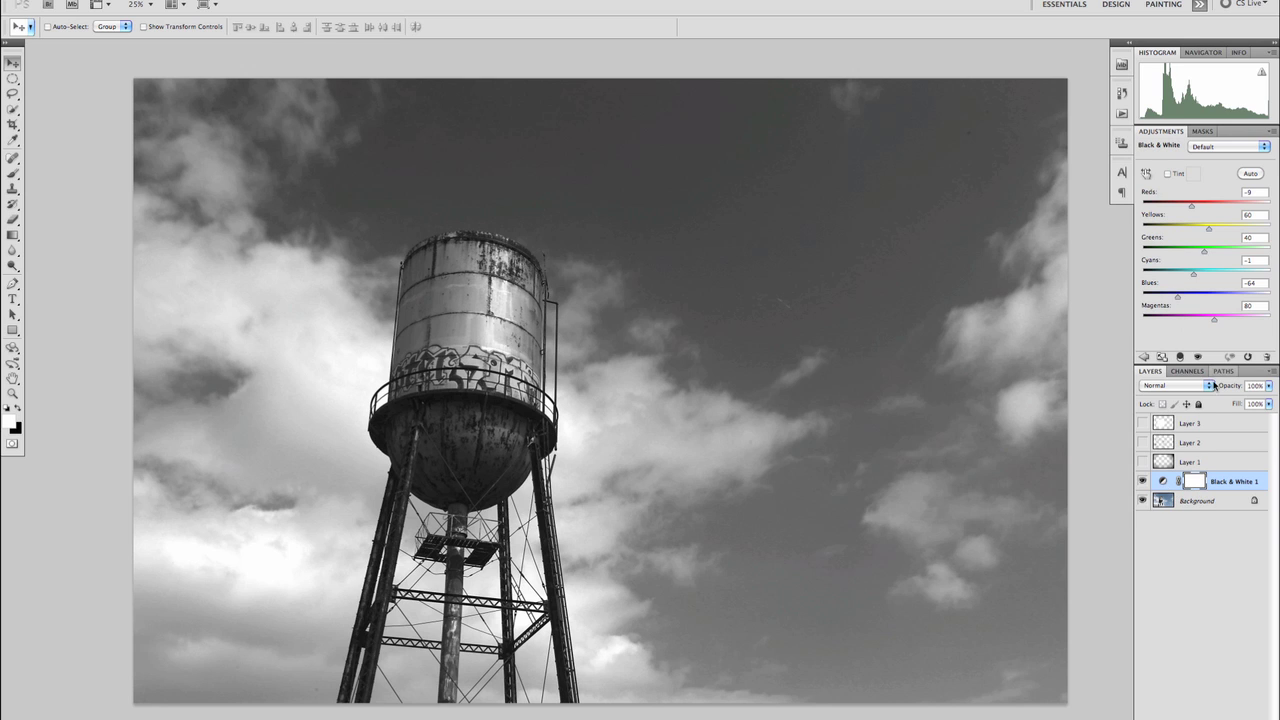
{"action": "left_click", "coordinate": [1142, 463]}
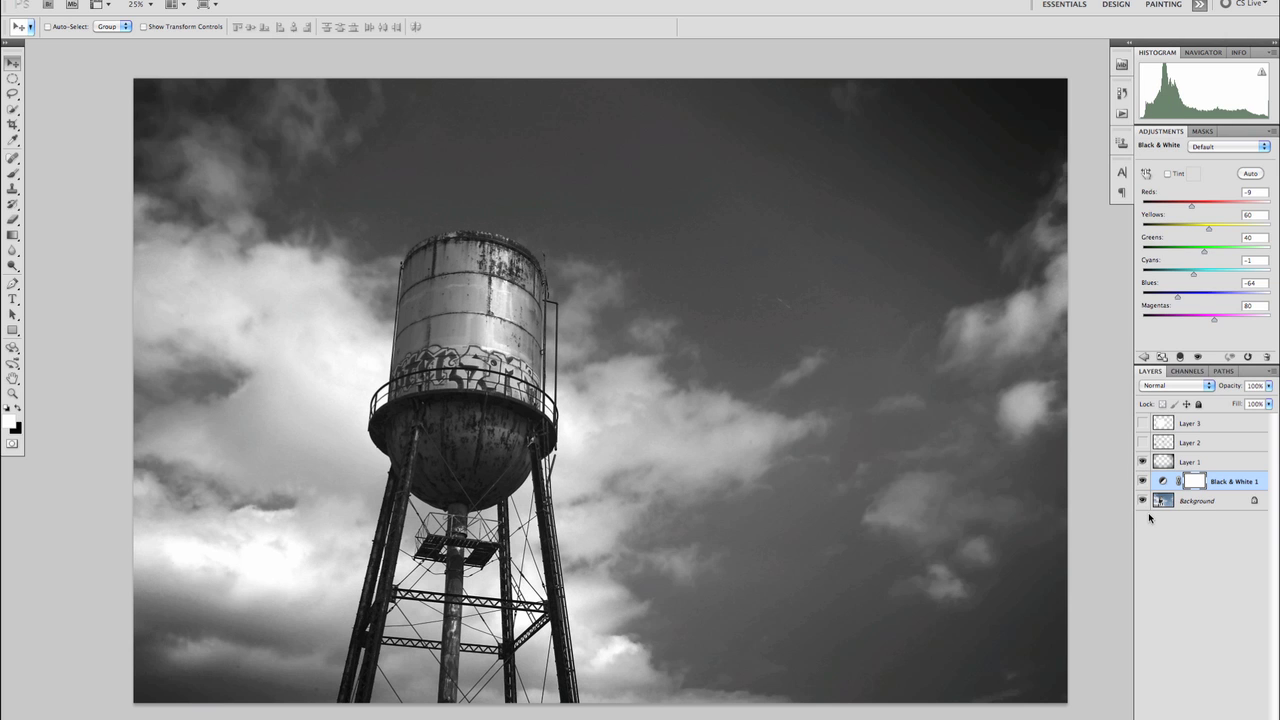
{"action": "left_click", "coordinate": [1187, 462]}
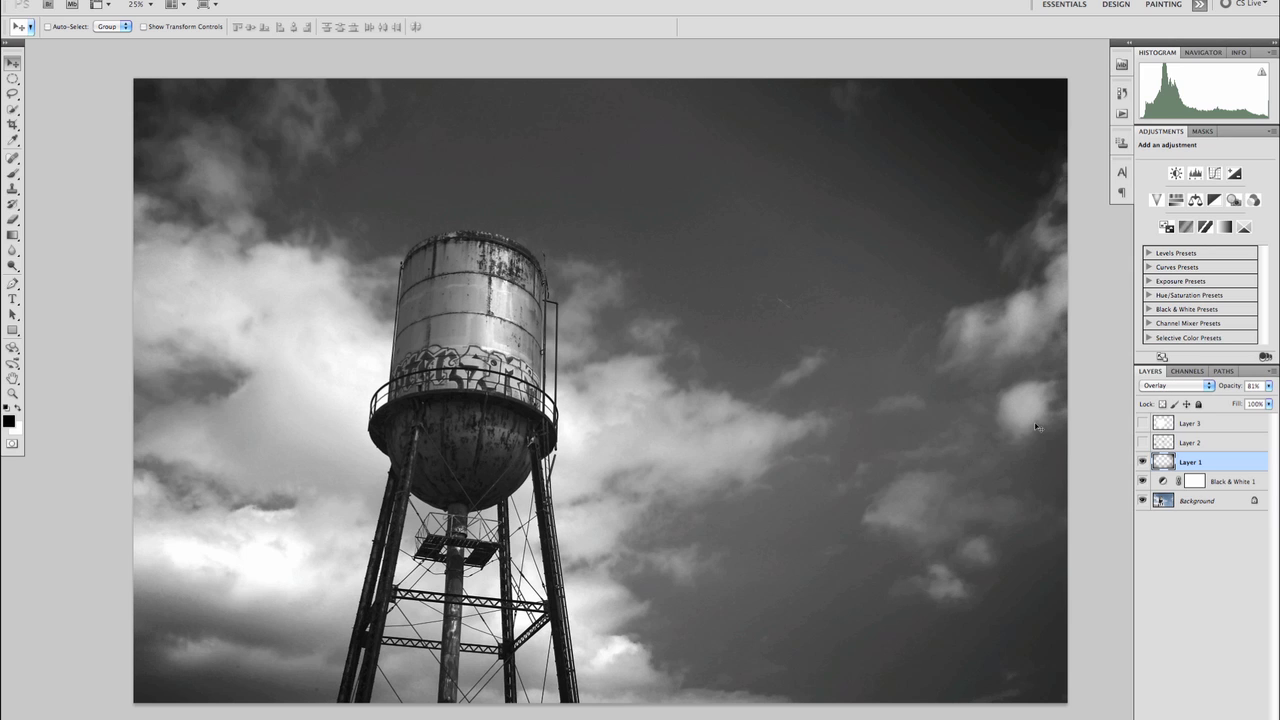
{"action": "left_click", "coordinate": [1143, 443]}
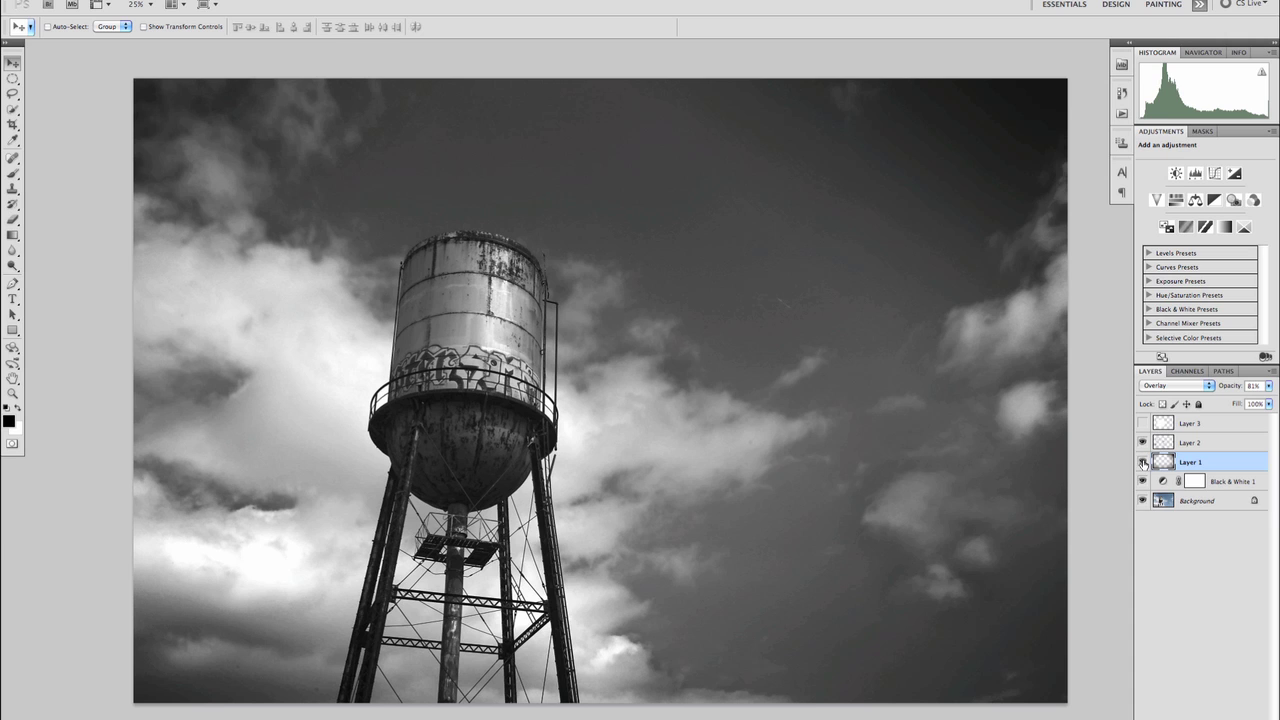
{"action": "left_click", "coordinate": [1170, 444]}
{"action": "left_click", "coordinate": [1143, 425]}
{"action": "left_click", "coordinate": [1144, 426]}
{"action": "left_click", "coordinate": [1143, 424]}
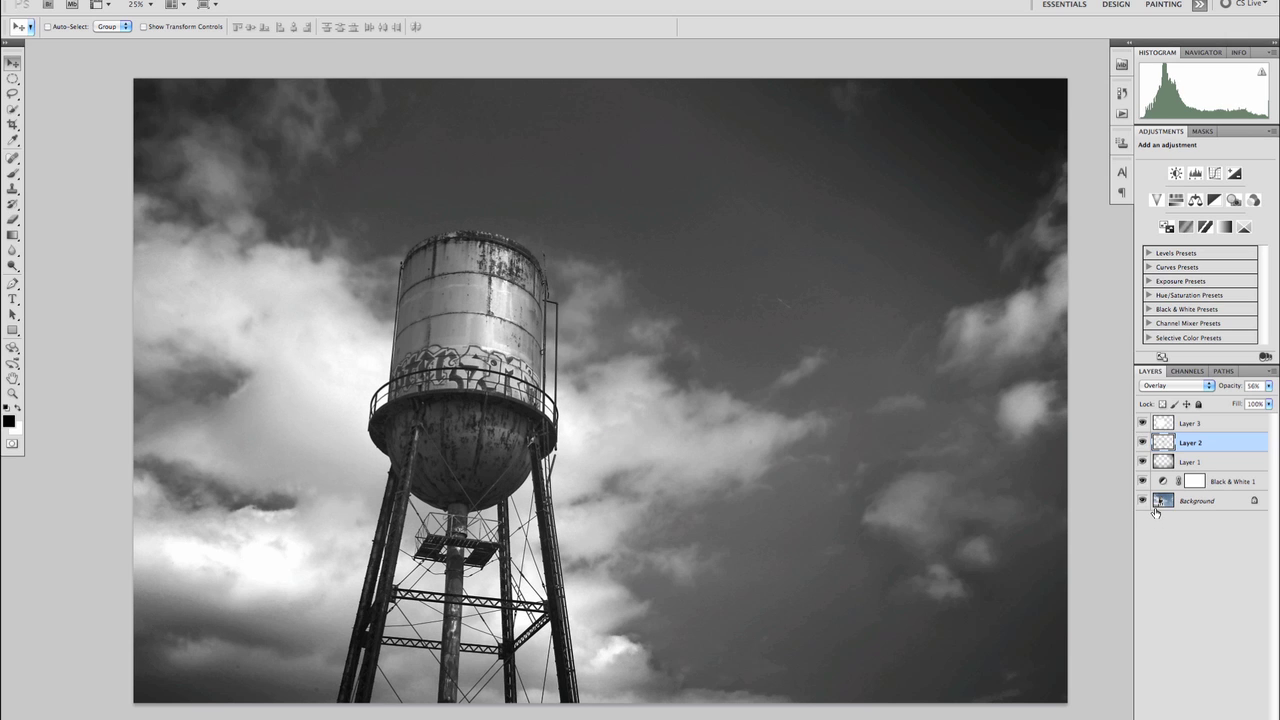